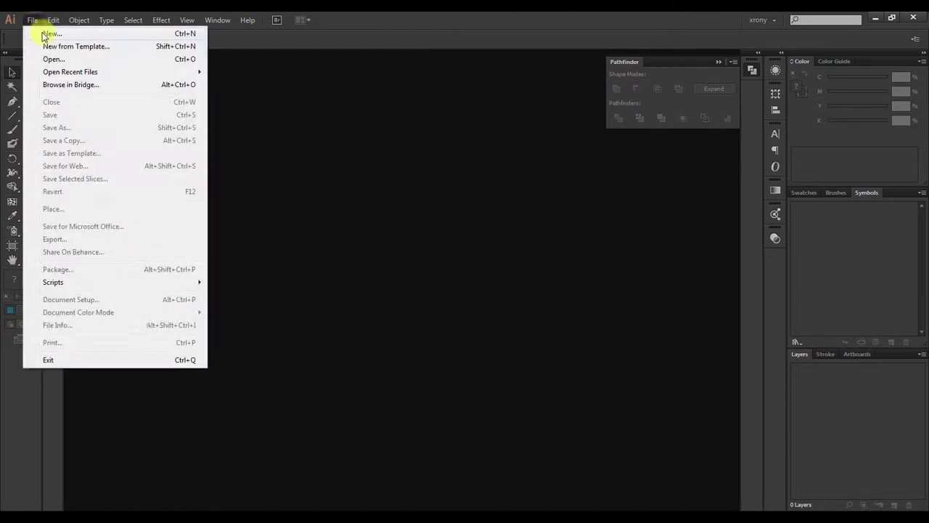
Create a new document and draw a small solid black square with no outline.
click(43, 30)
click(485, 464)
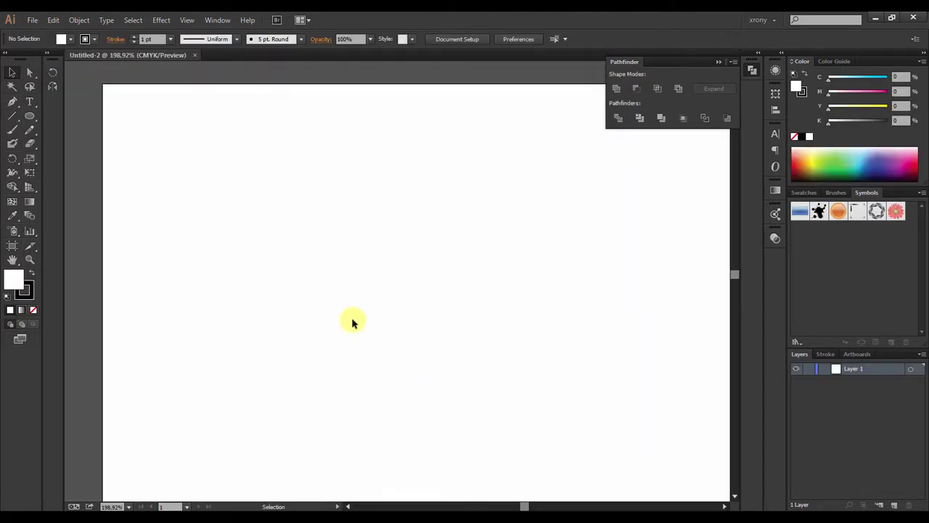
drag(201, 233, 208, 237)
click(802, 136)
drag(516, 322, 203, 160)
key(v)
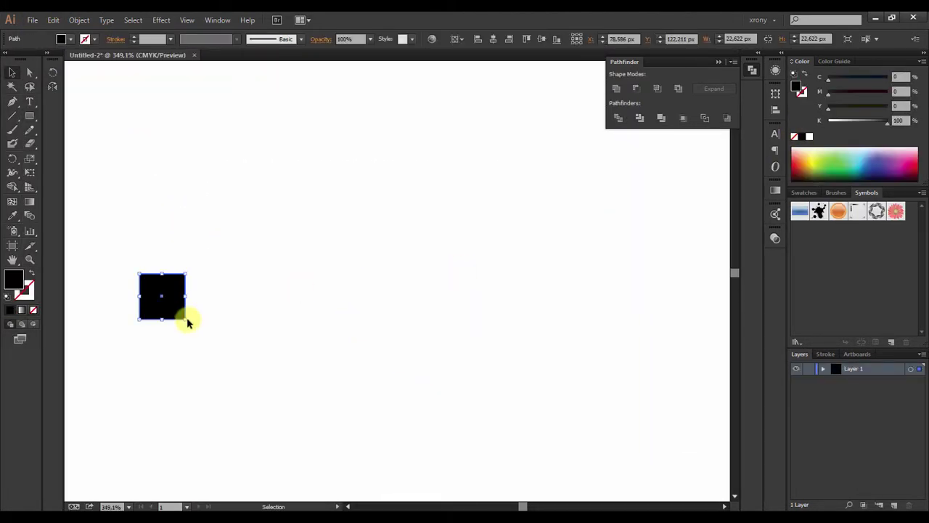
Duplicate the square with Alt-drag and Ctrl+D into an evenly spaced row of seven.
drag(254, 333, 254, 333)
key(ctrl+d)
key(ctrl+d)
key(ctrl+d)
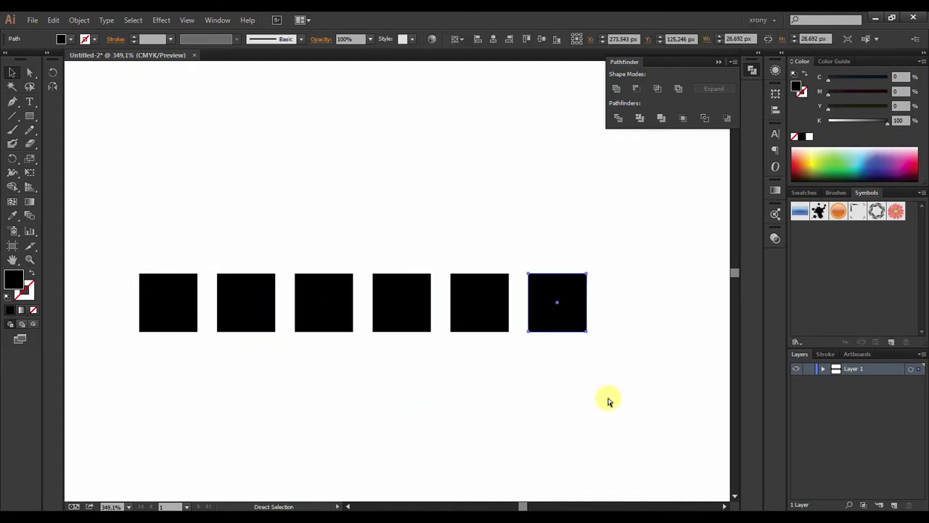
key(ctrl+d)
click(241, 401)
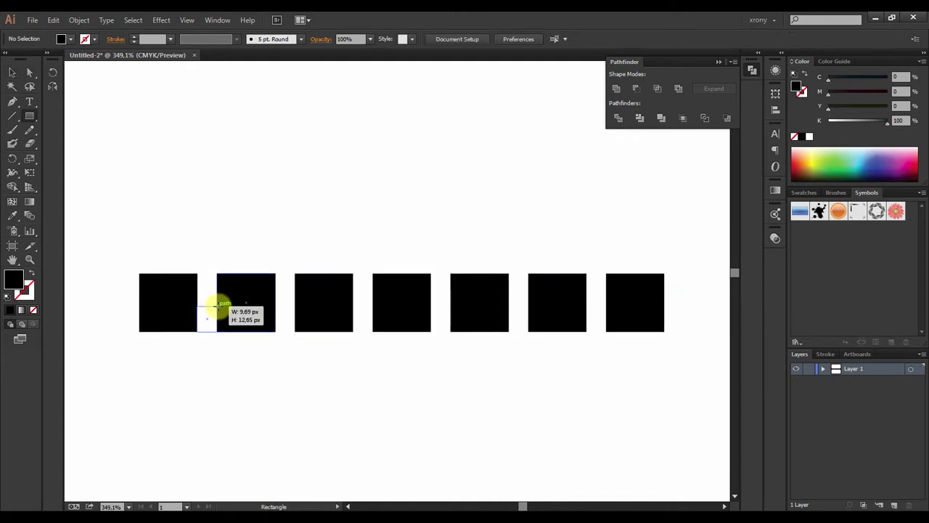
drag(218, 307, 217, 306)
key(v)
drag(207, 331, 206, 341)
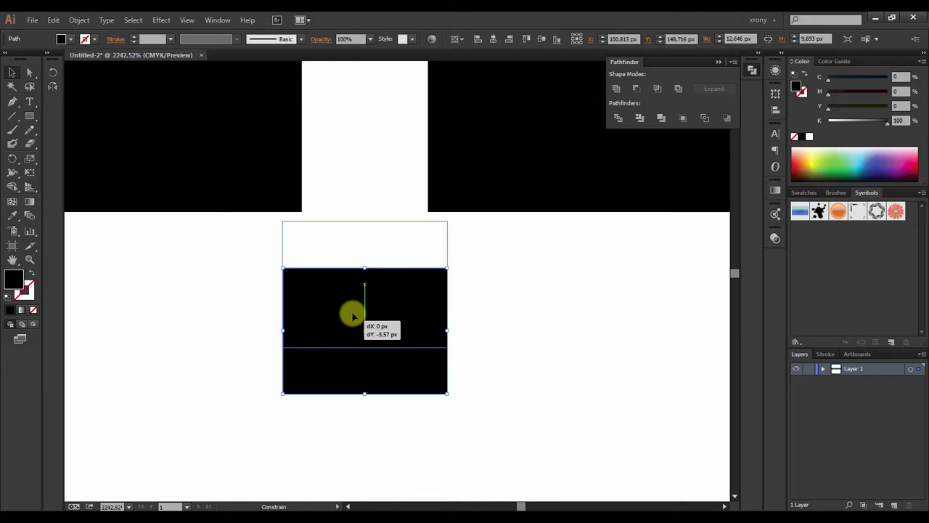
Repeat the row copy to build five rows, a seven-by-five grid of squares.
scroll(569, 375, down, 3)
mouse_move(373, 216)
mouse_down()
mouse_move(560, 269)
mouse_move(560, 313)
mouse_up()
key(ctrl+d)
key(ctrl+d)
key(ctrl+d)
click(344, 222)
drag(344, 223, 669, 450)
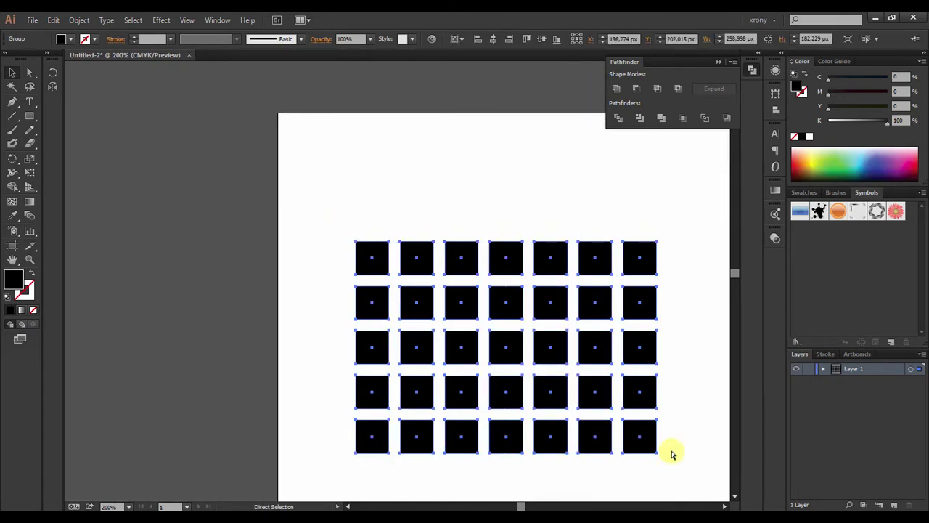
key(ctrl+minus)
key(ctrl+minus)
key(ctrl+minus)
Make a cyan copy of the grid and save it as a new symbol.
click(849, 161)
mouse_move(381, 310)
mouse_down()
mouse_move(530, 311)
mouse_move(898, 253)
mouse_up()
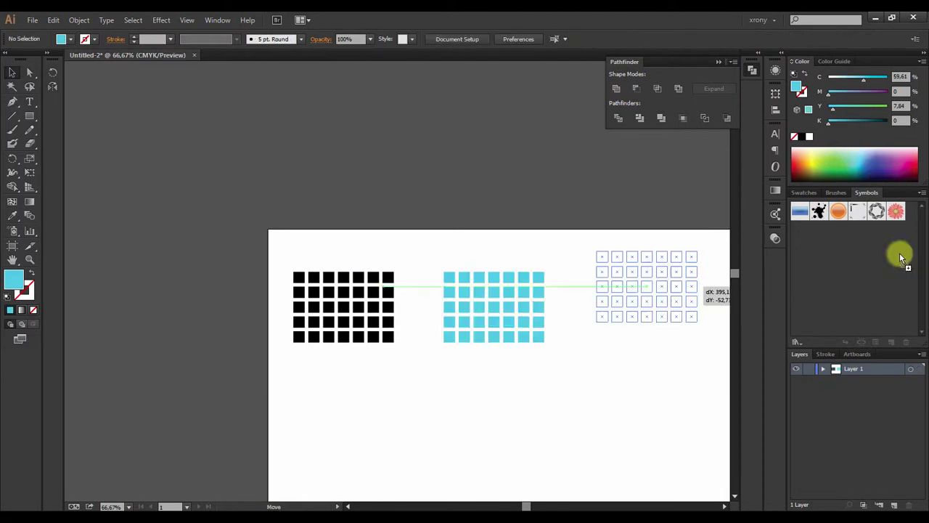
key(Return)
key(Delete)
drag(571, 387, 353, 218)
Draw a yellow-green circle and subtract its left half to leave a half circle.
key(l)
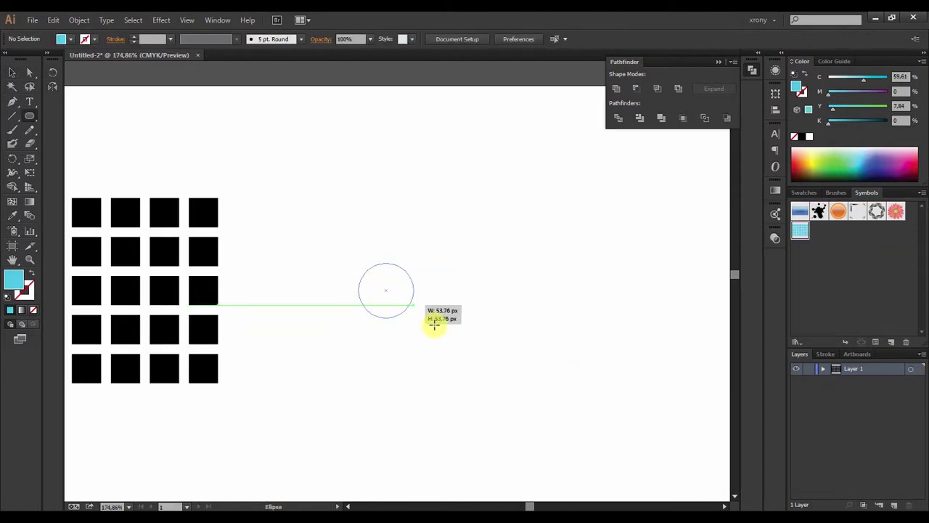
drag(434, 325, 491, 368)
click(821, 158)
drag(334, 401, 297, 426)
click(636, 88)
Apply 3D Revolve and map the cyan grid symbol onto the sphere, scaled to cover it.
click(161, 20)
click(301, 100)
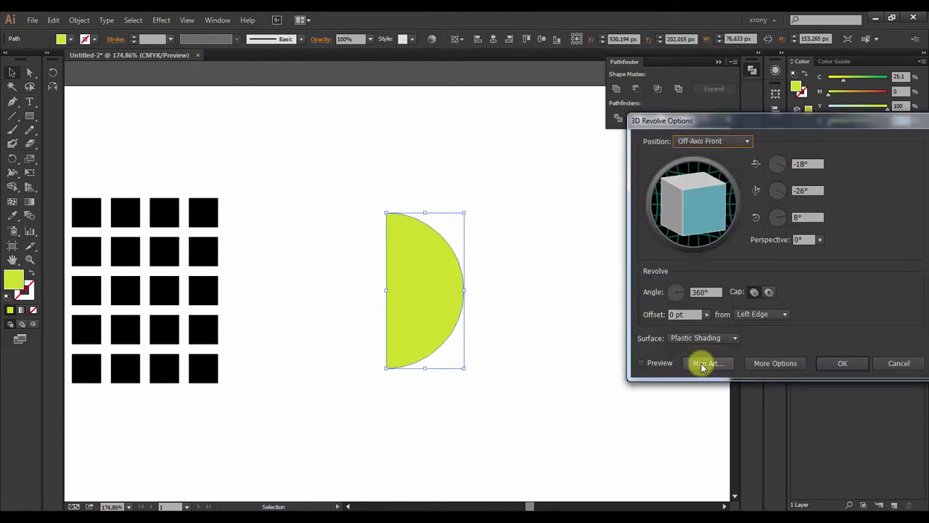
click(702, 365)
click(726, 144)
click(730, 249)
drag(805, 245, 819, 237)
drag(859, 268, 871, 275)
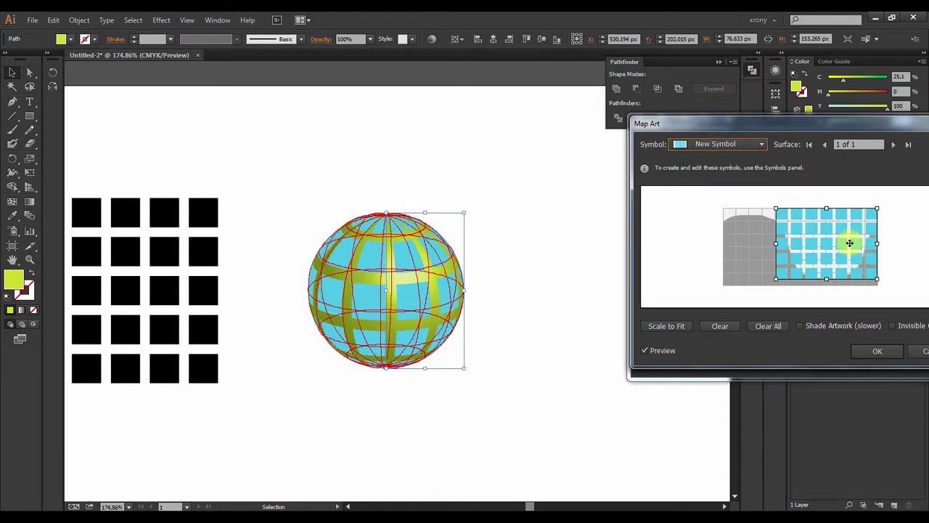
drag(848, 243, 851, 244)
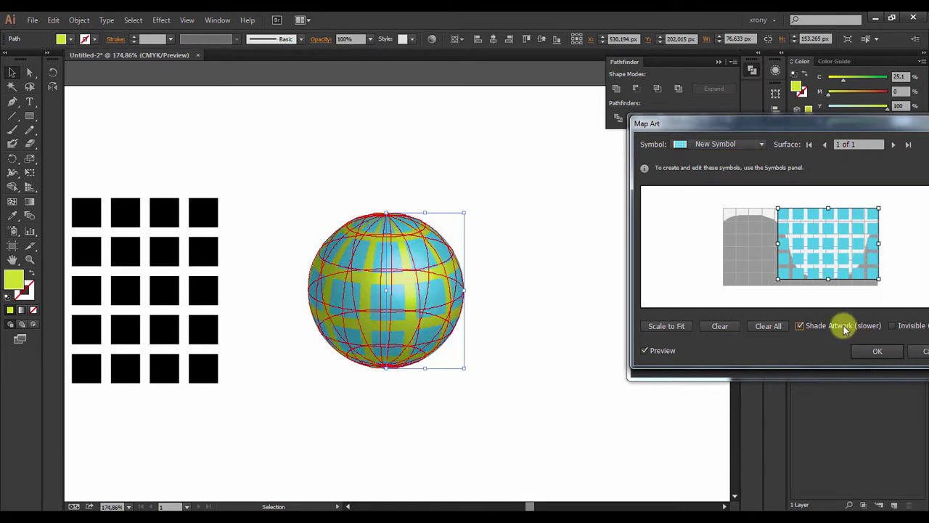
Turn on Invisible Geometry, fine-tune the mapped grid, and confirm Map Art and Revolve.
click(892, 325)
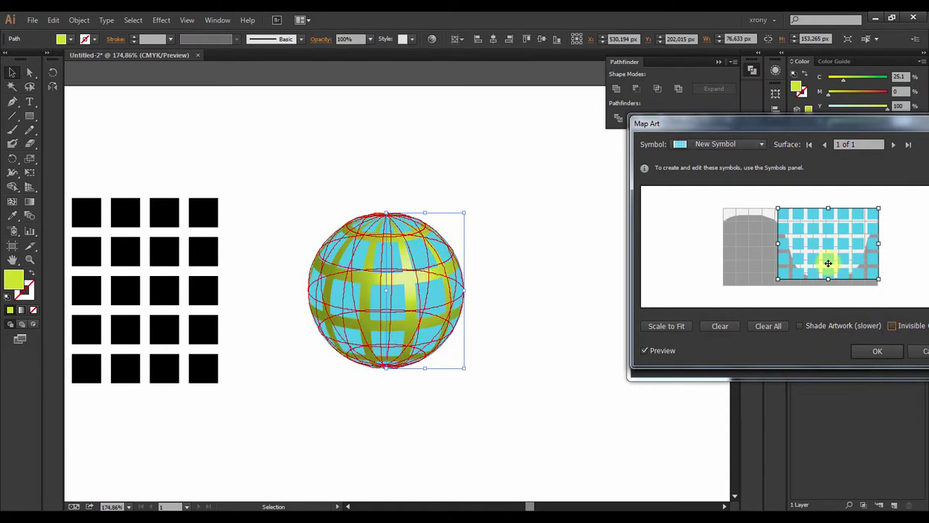
drag(812, 254, 810, 253)
click(866, 352)
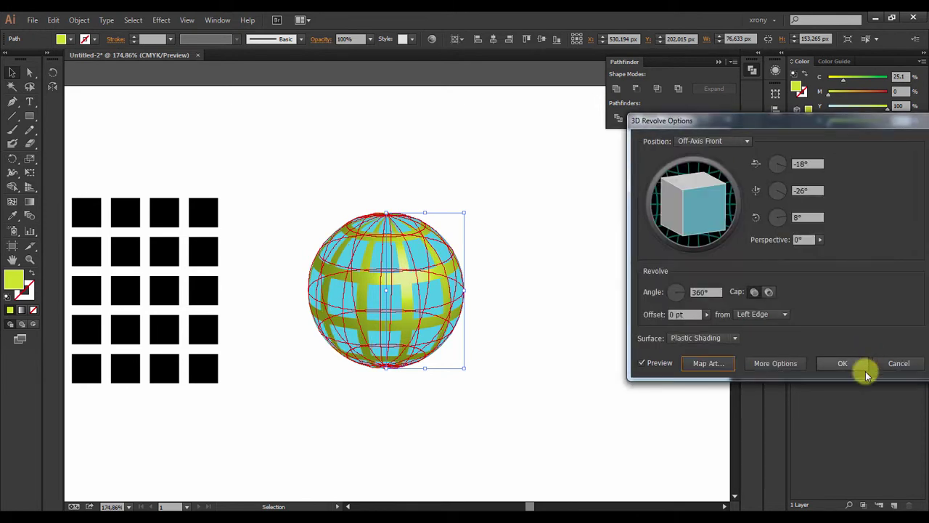
click(705, 363)
click(871, 352)
click(839, 363)
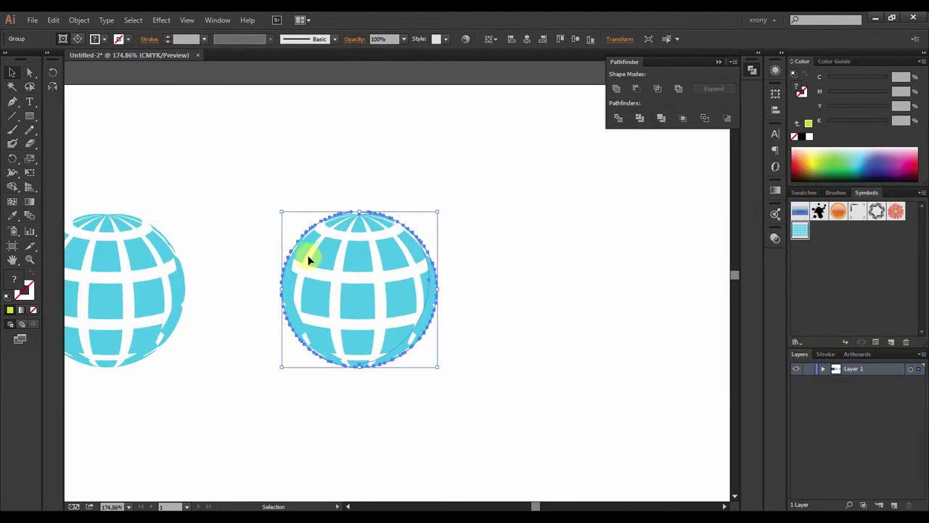
Select and delete the extra globe copy.
right_click(368, 265)
click(217, 167)
click(30, 71)
click(352, 300)
key(Delete)
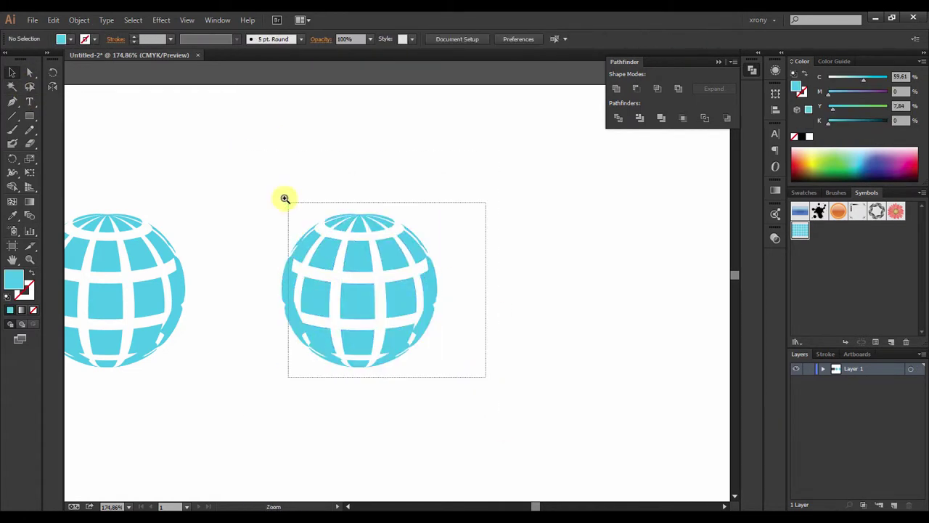
click(650, 393)
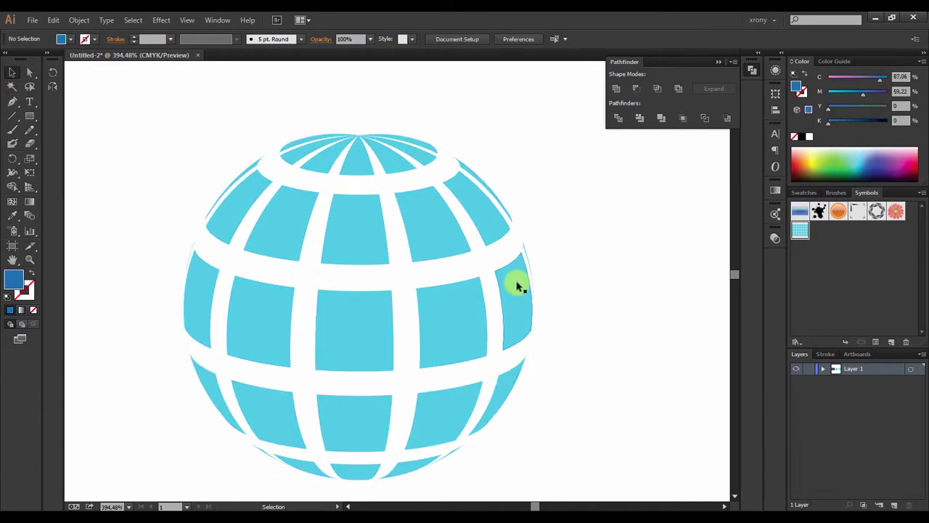
Draw a small bright red circle in the globe's central tile.
key(a)
click(523, 284)
click(569, 306)
scroll(580, 296, down, 2)
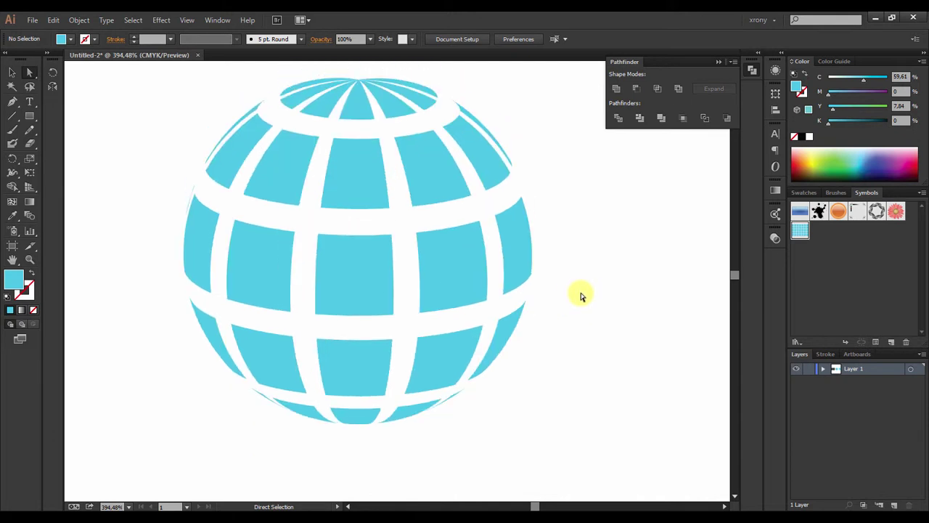
click(365, 279)
key(l)
drag(356, 272, 364, 290)
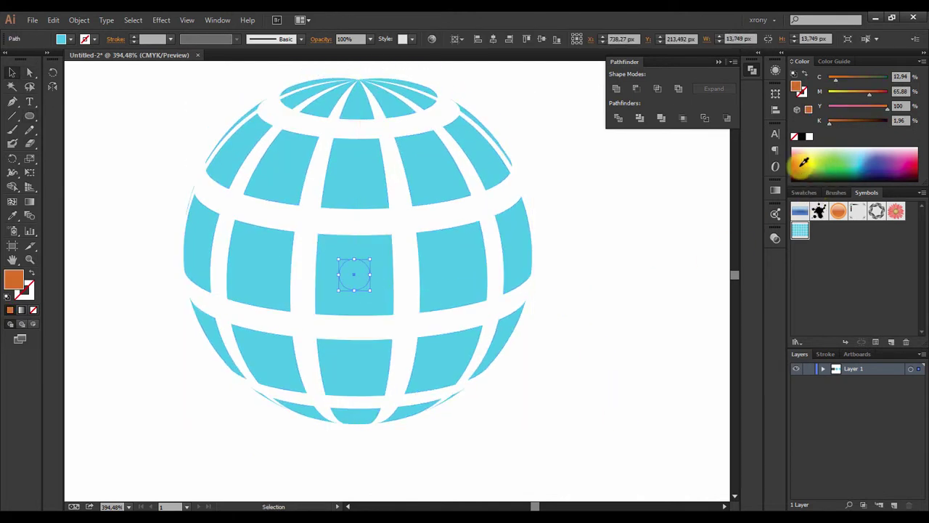
click(798, 167)
drag(602, 442, 214, 91)
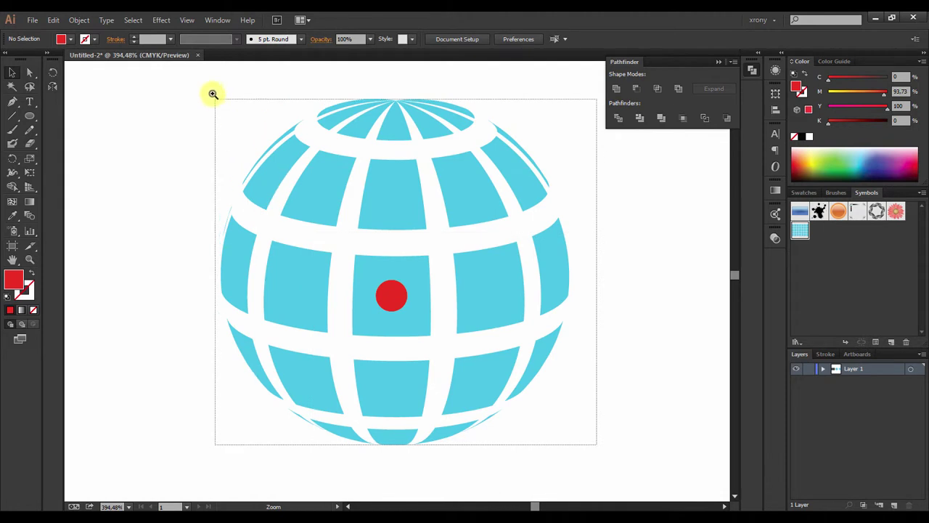
In Outline view, draw closed pieces from the upper and right tiles to the circle centre.
key(ctrl+y)
key(p)
drag(339, 231, 377, 221)
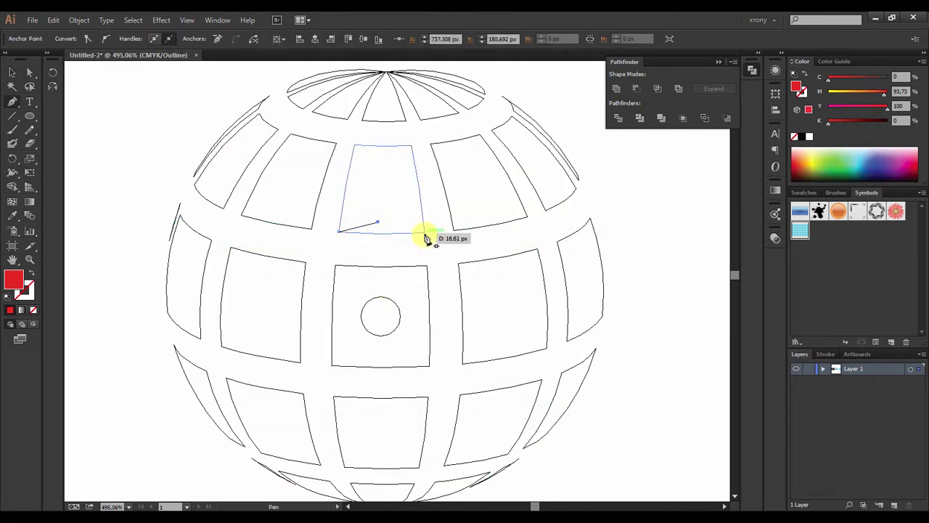
drag(257, 132, 512, 373)
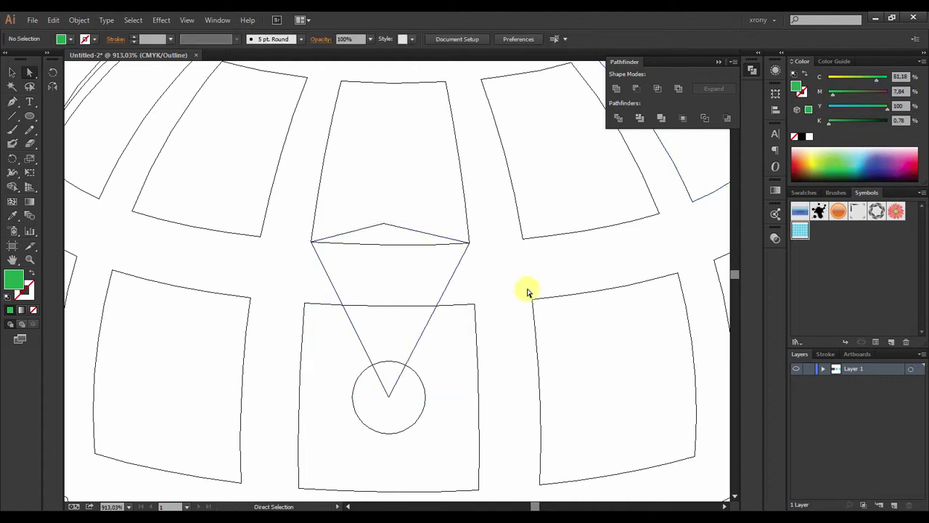
key(p)
scroll(529, 290, down, 2)
click(532, 244)
click(561, 332)
click(541, 434)
click(388, 339)
click(533, 244)
Draw closed pieces linking the lower and left tiles' corners to the circle centre.
scroll(448, 317, down, 3)
click(448, 316)
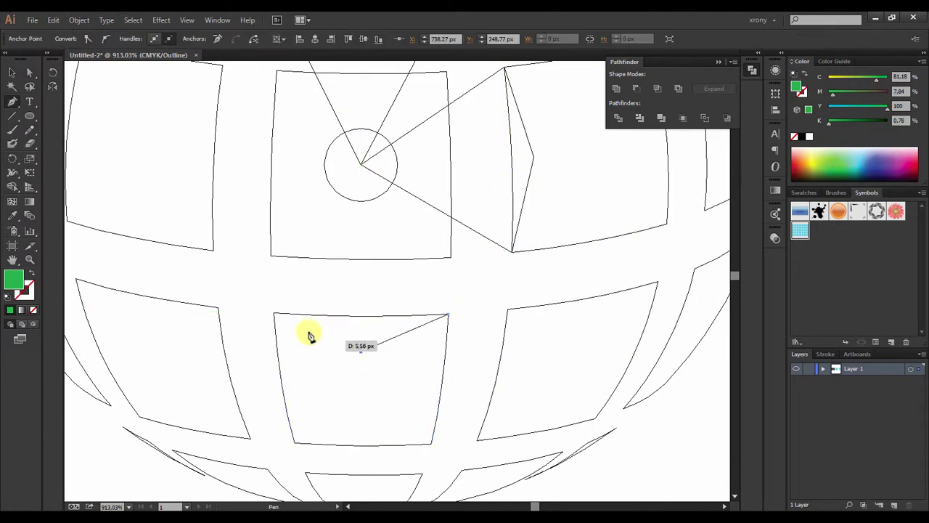
click(364, 162)
click(448, 316)
scroll(370, 292, up, 3)
scroll(345, 289, left, 3)
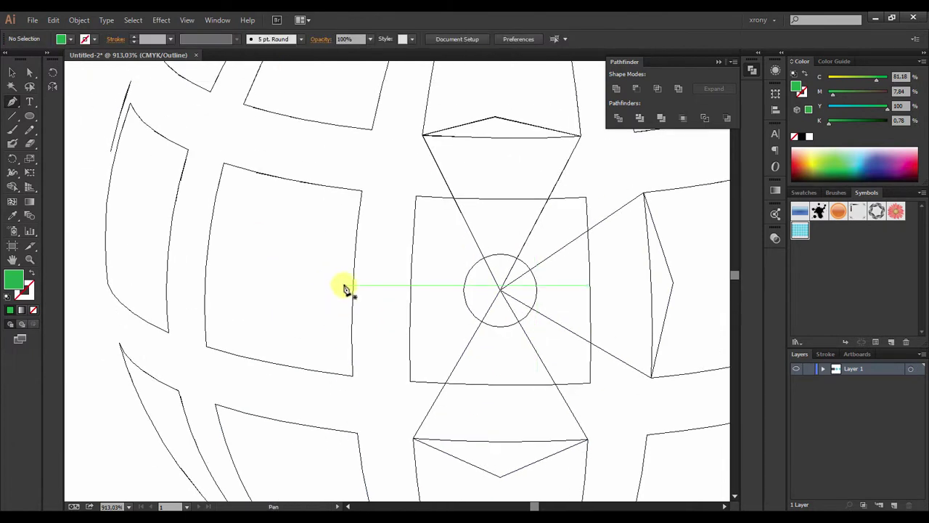
click(344, 370)
click(344, 221)
click(500, 294)
key(a)
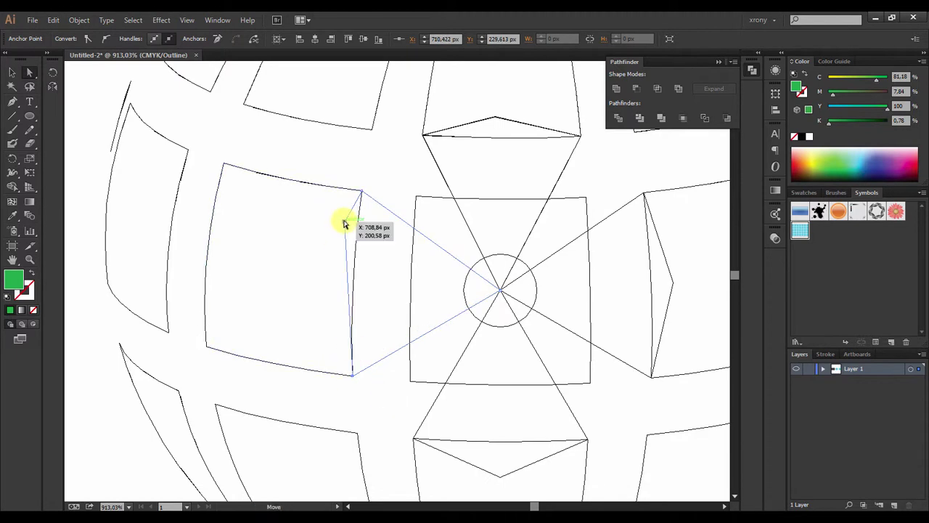
key(ctrl+shift+a)
Draw a closed piece from the upper-left tile's corners to the circle centre.
key(p)
scroll(385, 271, up, 3)
scroll(388, 278, up, 2)
click(370, 284)
click(373, 194)
click(419, 125)
click(501, 441)
click(369, 283)
key(a)
key(ctrl+shift+a)
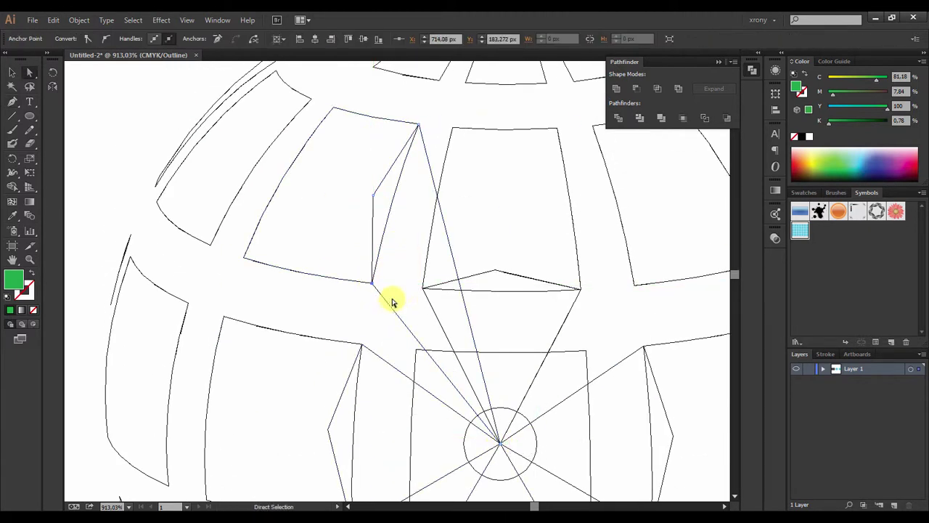
Draw a piece from the right tile's edge corners to the circle centre.
scroll(439, 303, up, 1)
drag(611, 317, 397, 291)
click(376, 141)
click(425, 208)
click(419, 298)
scroll(413, 312, down, 2)
click(288, 372)
scroll(289, 372, up, 1)
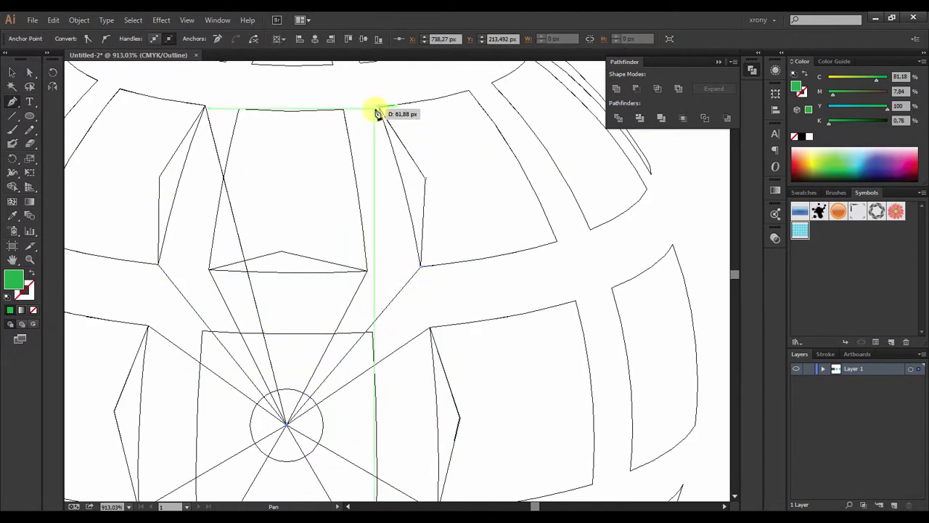
scroll(398, 273, down, 5)
scroll(409, 303, down, 1)
Draw a closed piece from the lower-right tile's corners to the circle centre.
click(405, 299)
click(416, 375)
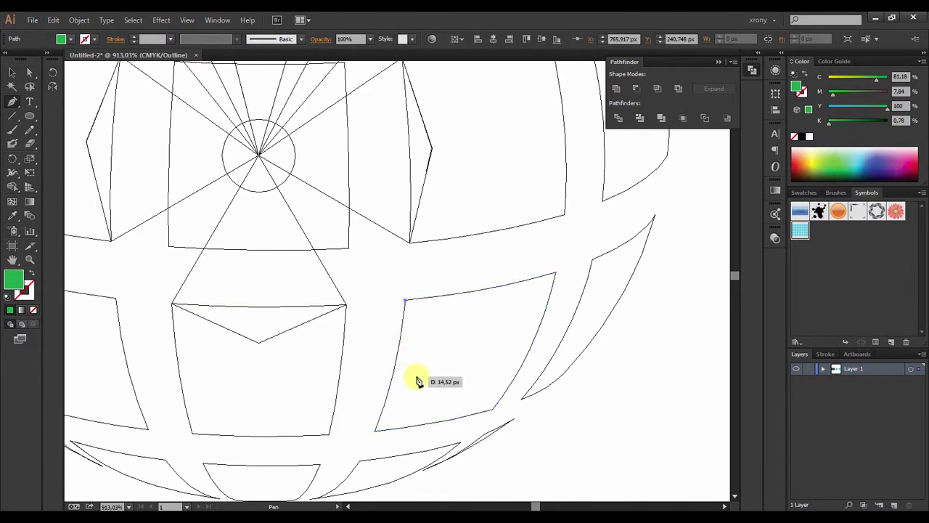
click(375, 430)
click(405, 305)
scroll(338, 264, down, 2)
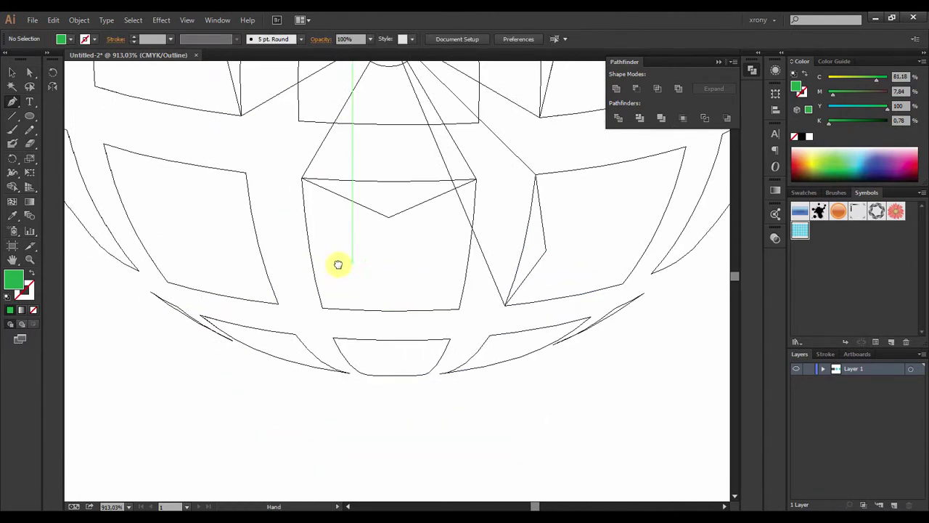
Draw a curved piece along the left tile and a final depth piece to the cell corner.
click(331, 218)
click(187, 187)
click(250, 323)
drag(361, 343, 322, 291)
click(330, 217)
scroll(330, 218, up, 1)
click(473, 97)
click(360, 372)
ctrl+click(367, 323)
Draw a depth path from the upper-left tile's corners toward the centre.
key(ctrl+0)
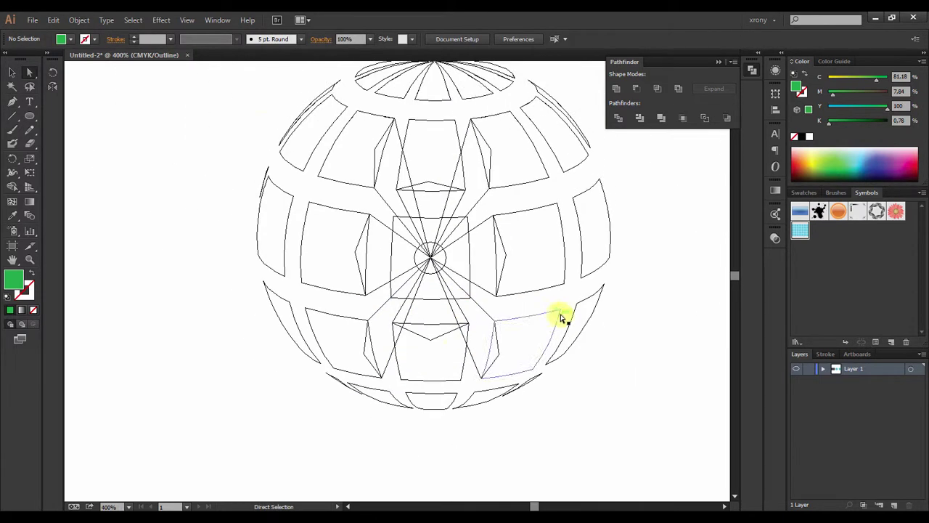
drag(263, 129, 556, 281)
key(p)
drag(185, 285, 249, 284)
click(248, 281)
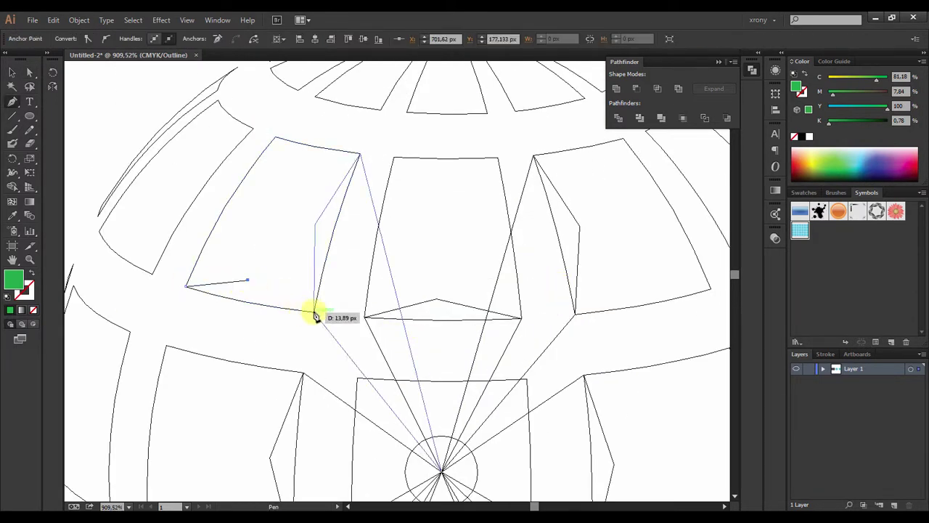
click(314, 312)
scroll(314, 311, down, 3)
ctrl+click(210, 239)
Draw depth pieces from the upper tile and lower-right tile corners.
scroll(435, 233, right, 8)
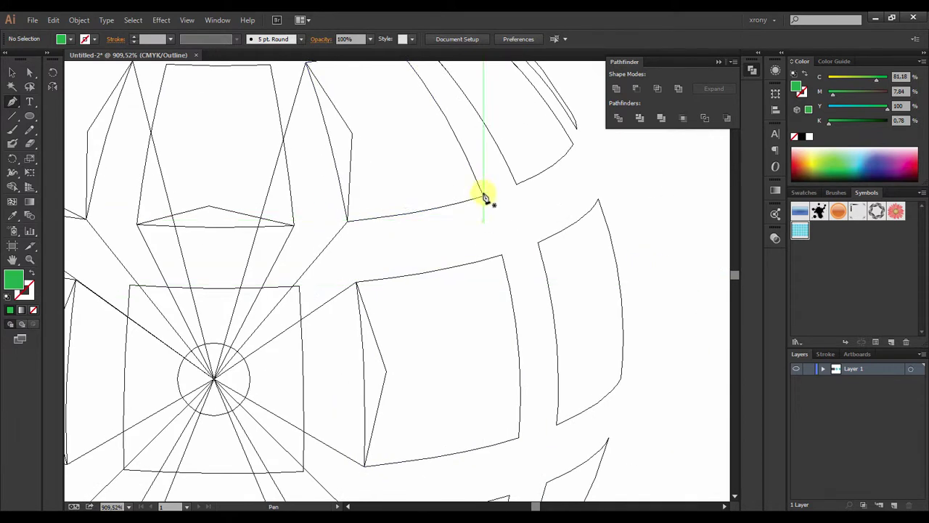
click(409, 187)
click(491, 198)
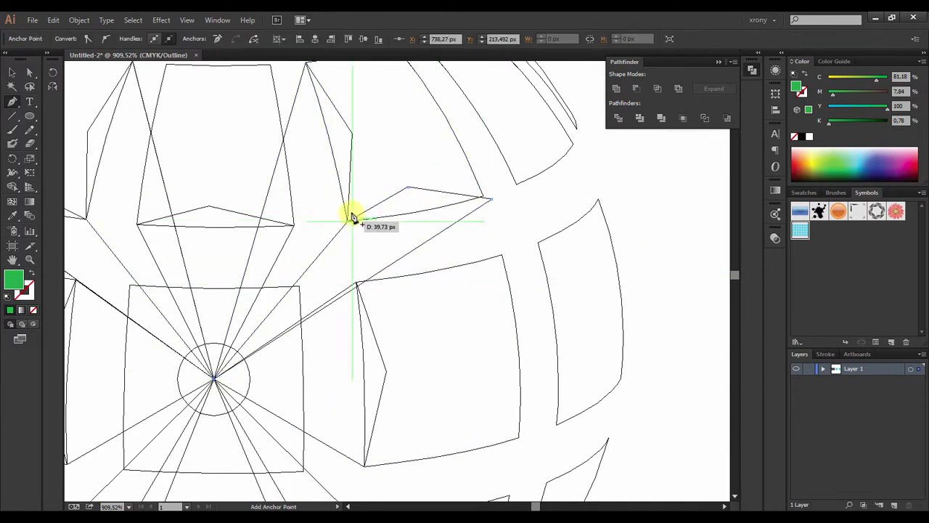
ctrl+click(460, 374)
scroll(486, 290, down, 6)
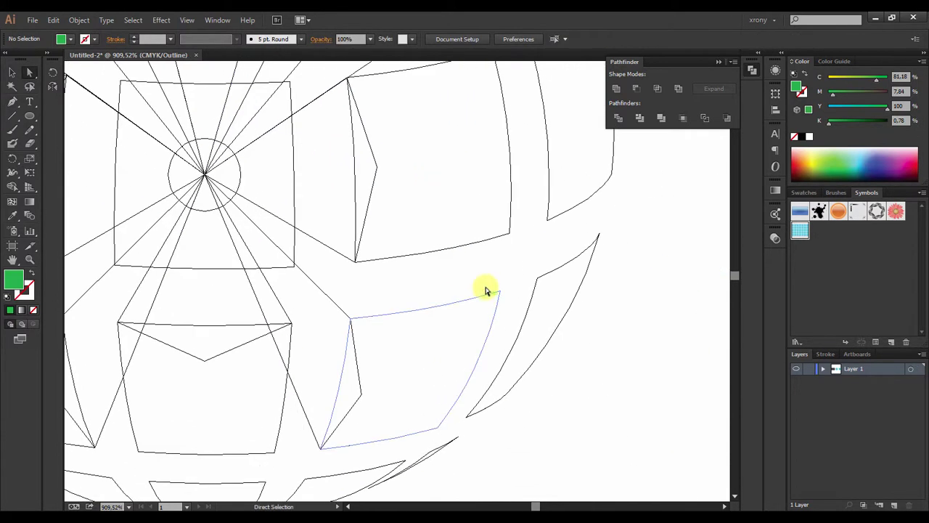
drag(501, 294, 431, 346)
click(351, 320)
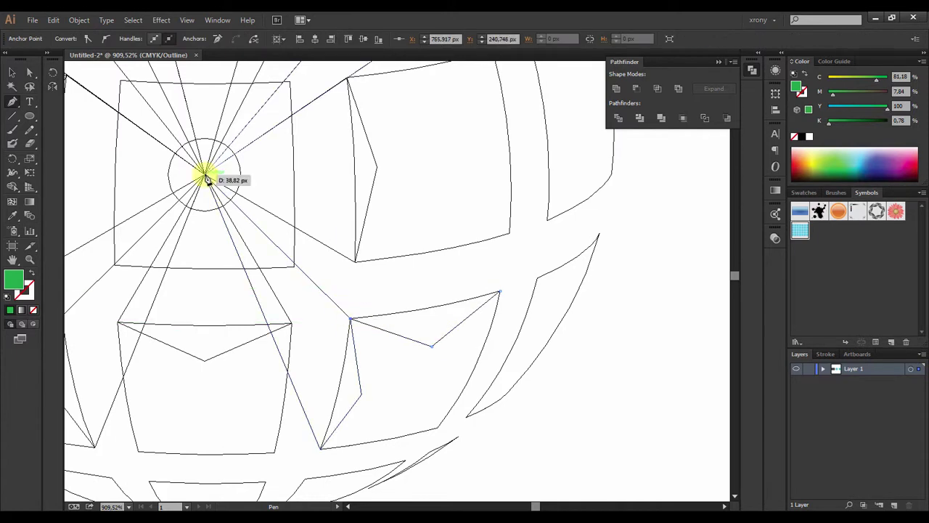
click(501, 297)
Draw a left-tile depth piece connected to the centre point.
scroll(433, 303, left, 5)
drag(161, 260, 233, 295)
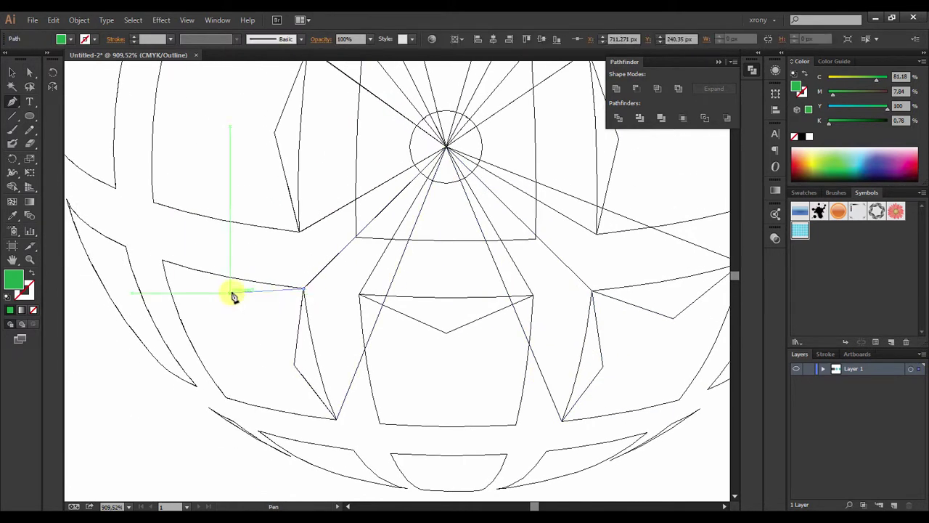
click(303, 289)
ctrl+click(300, 249)
Zoom to the lower-right tiles and return to Preview to show the globe's fills.
ctrl+alt+click(398, 377)
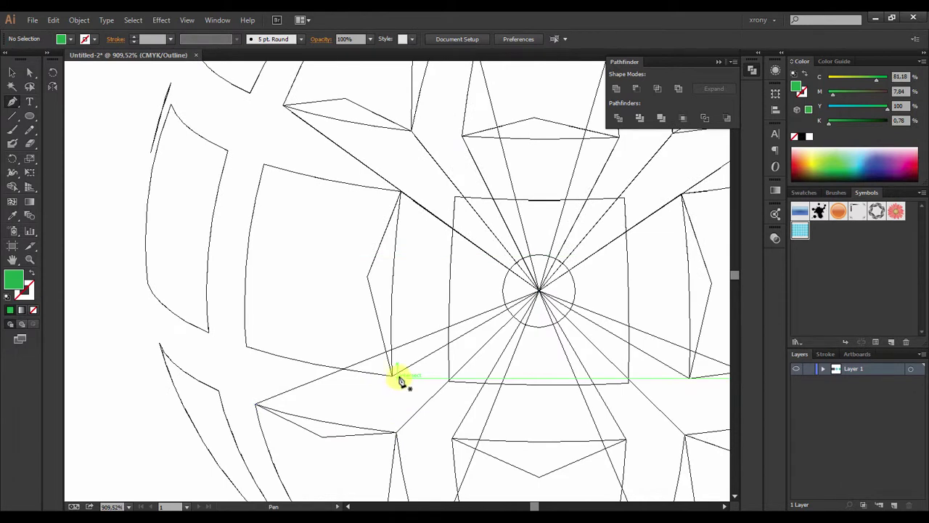
ctrl+alt+click(509, 370)
drag(612, 373, 308, 140)
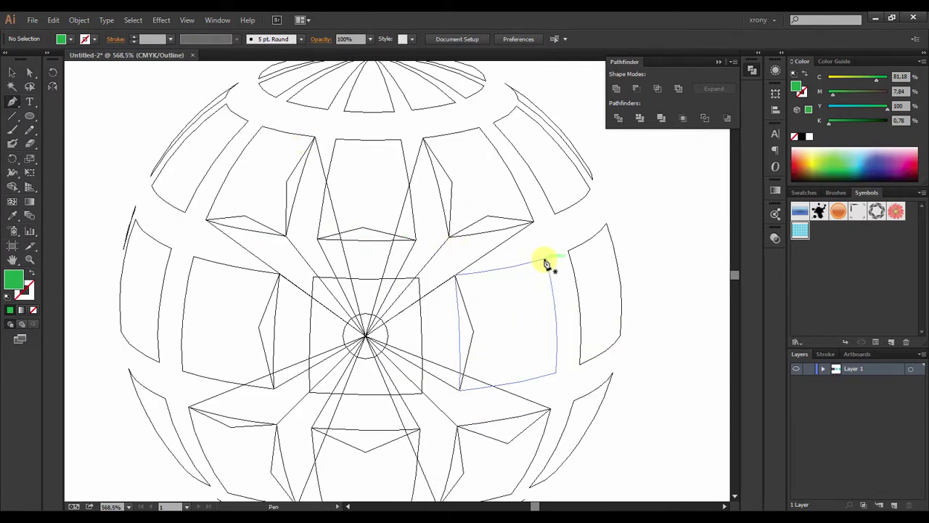
key(ctrl+y)
Select the globe group, zoom in on the upper-left tiles and switch to Outline view.
key(v)
click(513, 288)
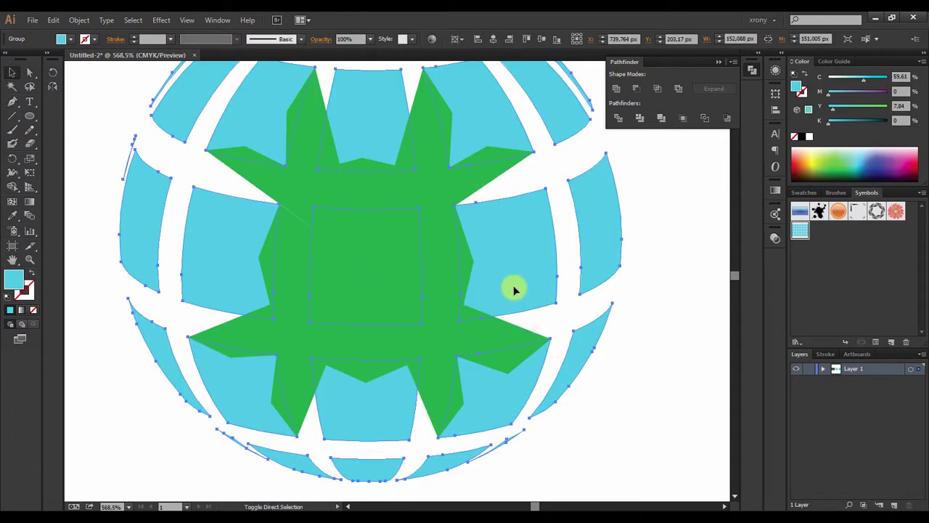
key(ctrl+minus)
key(ctrl+minus)
key(p)
drag(235, 129, 431, 259)
key(ctrl+y)
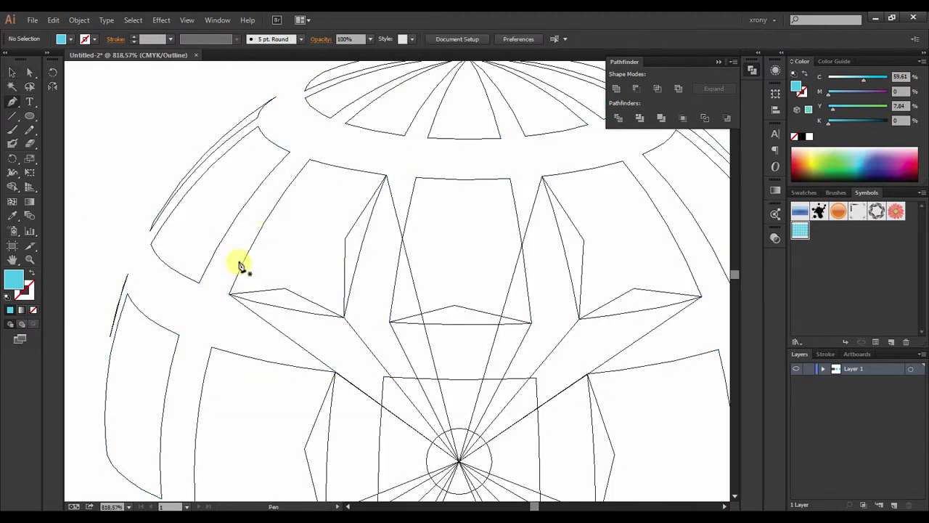
Draw a depth piece from the left tile corner down to the centre point.
click(218, 203)
click(195, 276)
scroll(193, 276, down, 2)
click(458, 392)
click(299, 100)
Draw a depth piece from the upper-left tile corner through the centre to the lower-left edge.
key(a)
scroll(201, 213, down, 3)
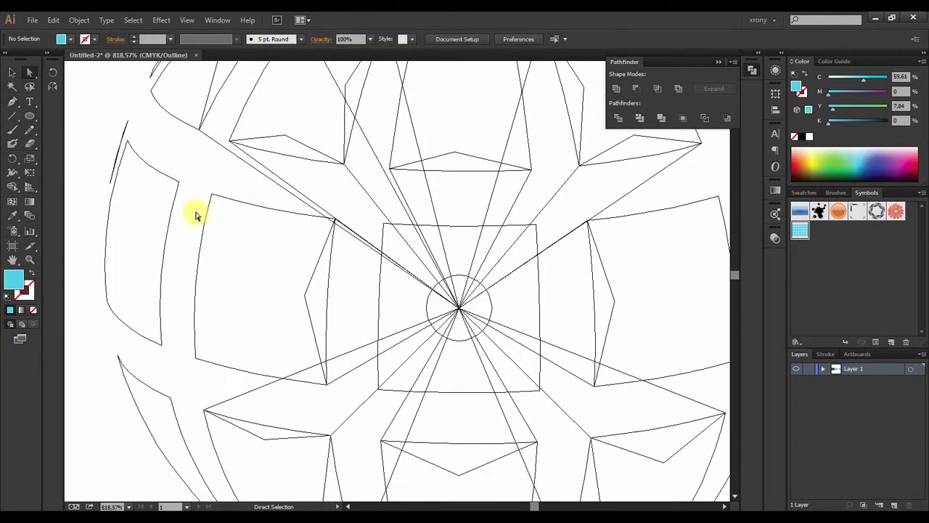
click(181, 182)
click(458, 310)
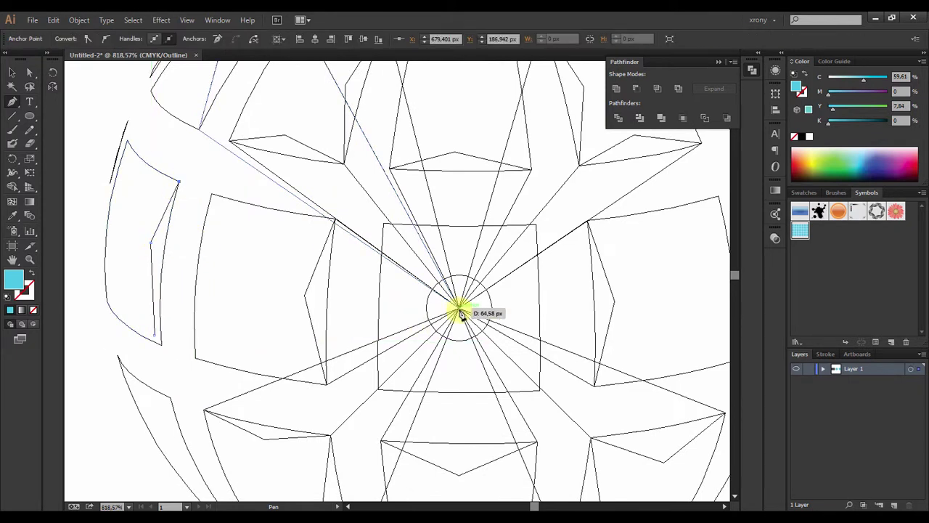
click(161, 341)
scroll(161, 349, down, 2)
click(206, 339)
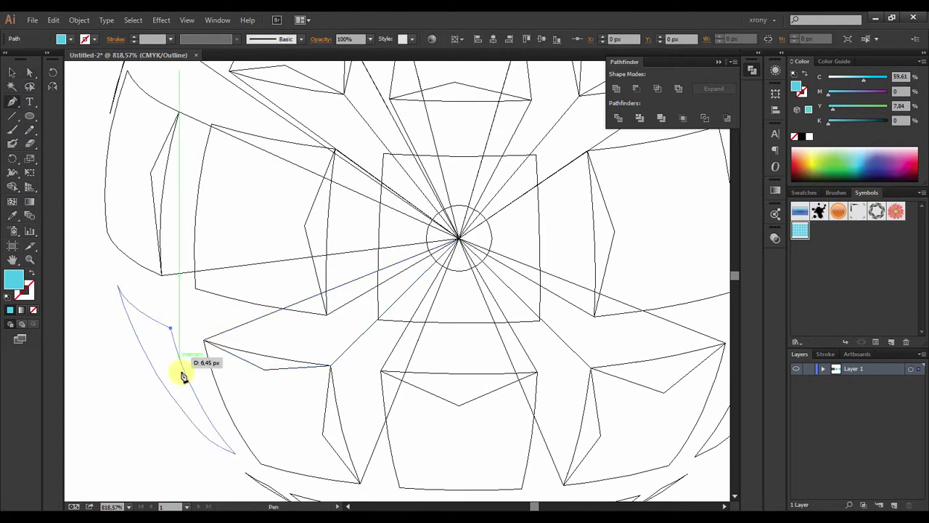
click(182, 373)
ctrl+click(215, 437)
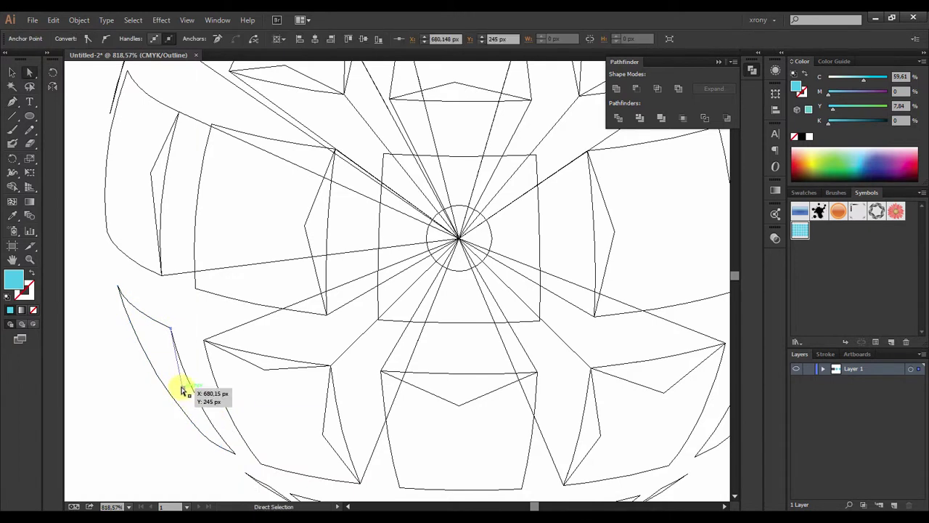
Fix the segment from the left anchor to the centre and check the lower-left curved path.
click(458, 241)
click(173, 332)
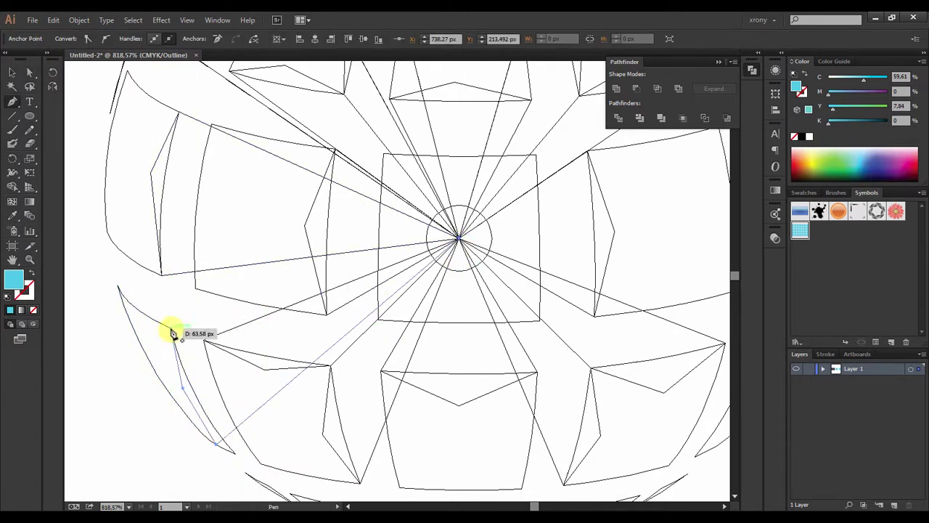
click(384, 419)
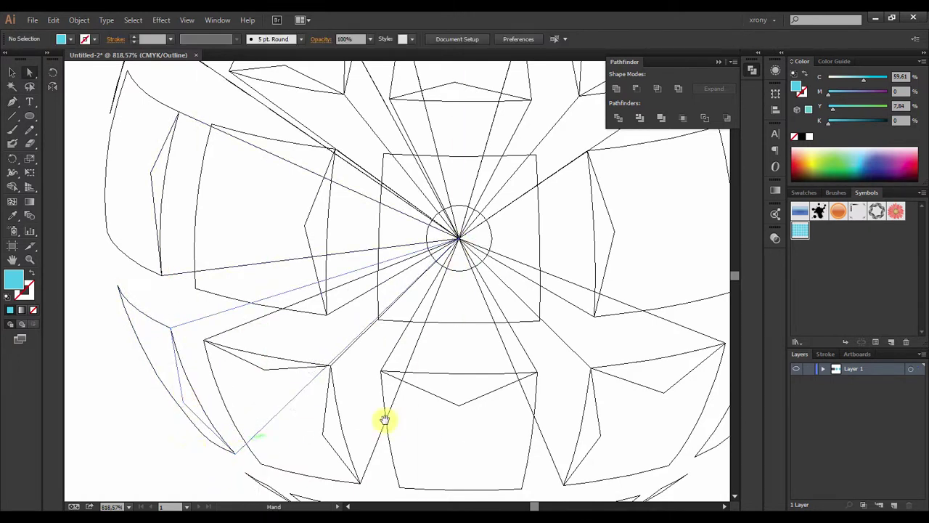
scroll(269, 450, down, 4)
scroll(143, 349, up, 5)
Adjust the lower piece's curve and reposition one of its anchors.
mouse_move(255, 259)
mouse_down()
mouse_move(295, 269)
mouse_move(363, 253)
mouse_up()
scroll(348, 400, down, 3)
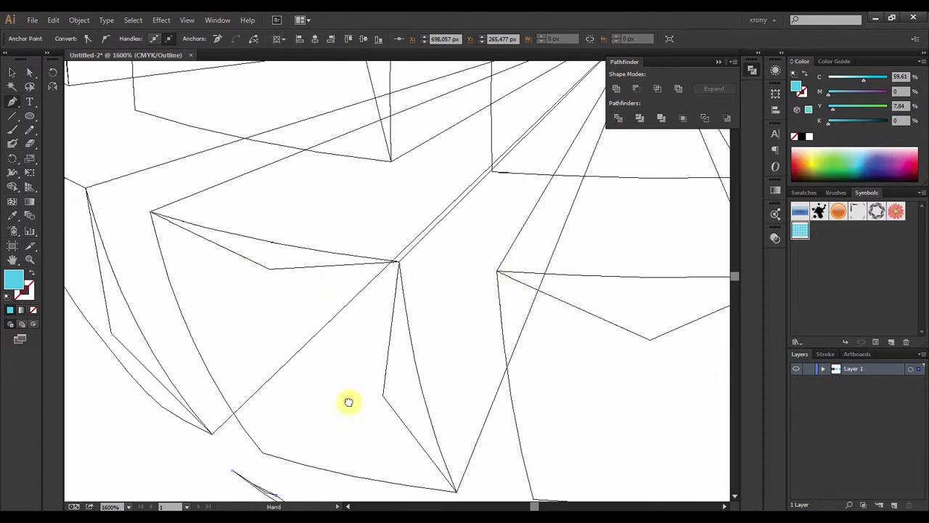
scroll(525, 152, down, 3)
scroll(302, 368, up, 3)
drag(397, 280, 383, 276)
click(331, 327)
Reconnect the lower path's end to the left endpoint and delete the stray upper-right segment.
scroll(518, 216, down, 5)
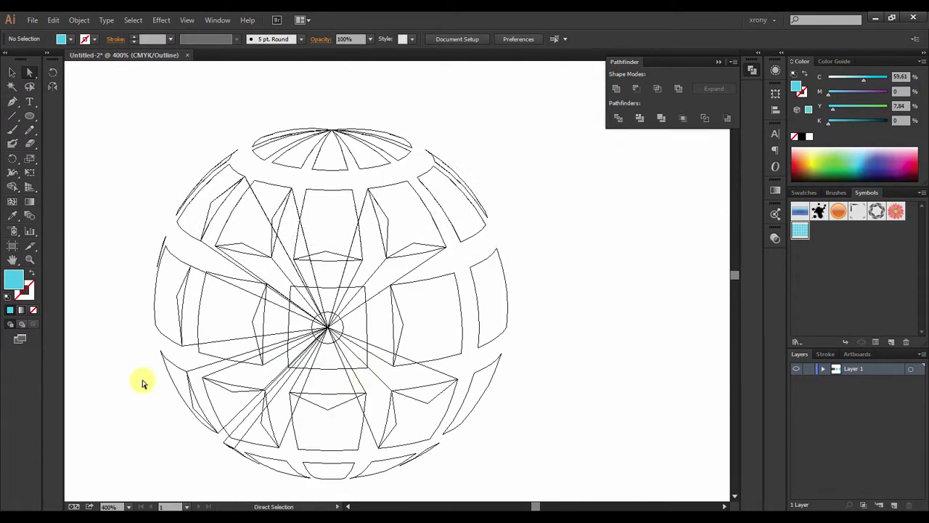
drag(164, 355, 189, 376)
drag(330, 331, 165, 352)
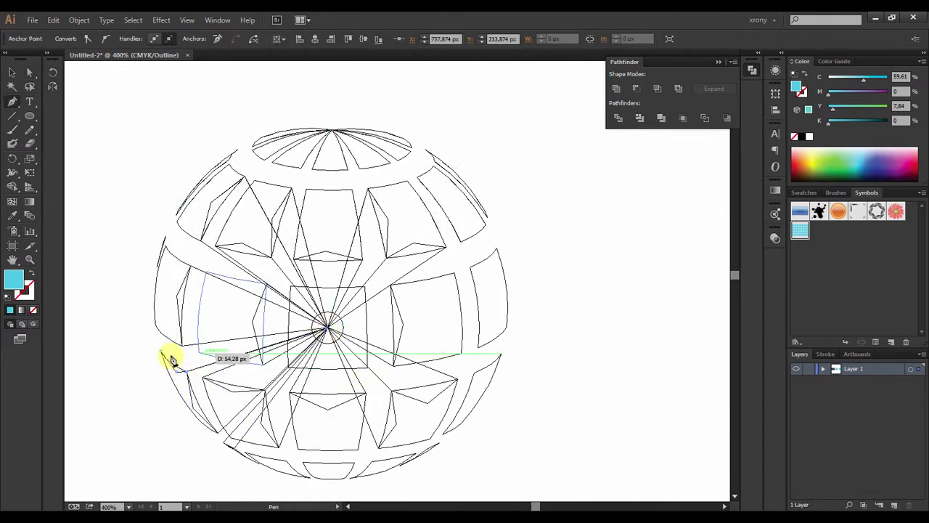
ctrl+click(154, 398)
scroll(346, 336, up, 2)
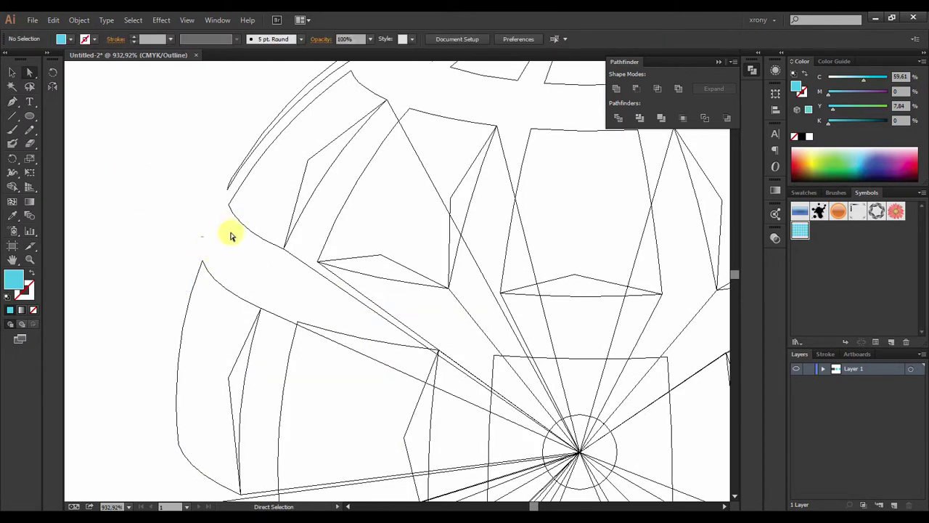
scroll(230, 234, up, 2)
scroll(264, 182, down, 2)
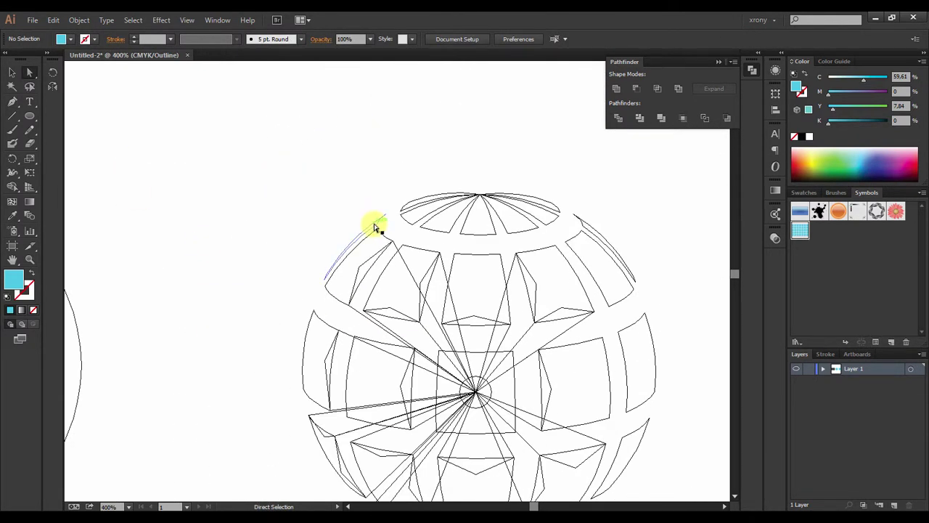
key(Delete)
scroll(630, 416, down, 4)
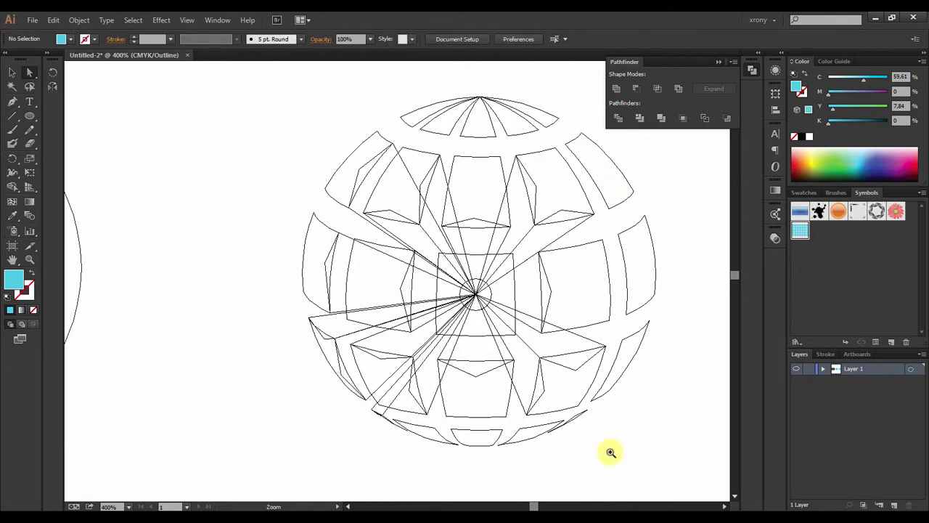
Draw a sliver depth piece from the left edge and move its stray vertex onto the tile corner.
drag(611, 452, 298, 212)
click(275, 440)
scroll(290, 431, up, 5)
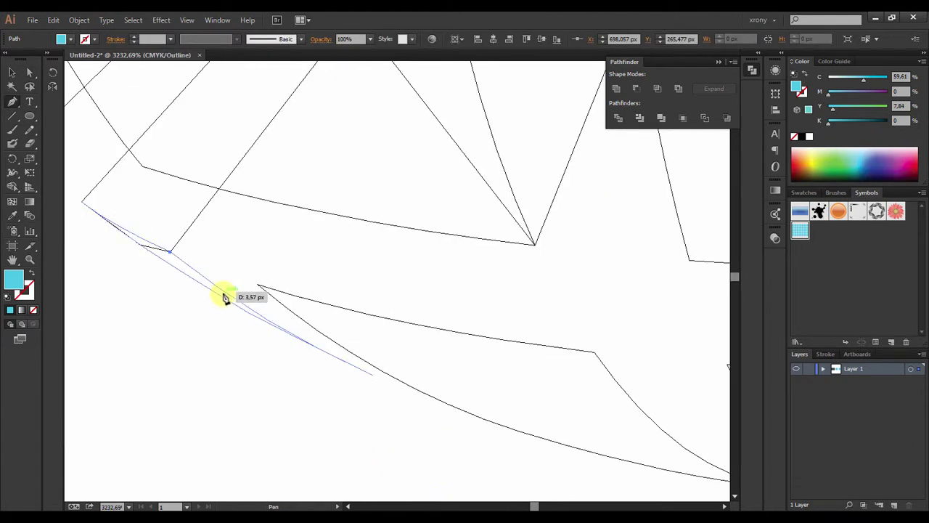
click(225, 300)
click(372, 377)
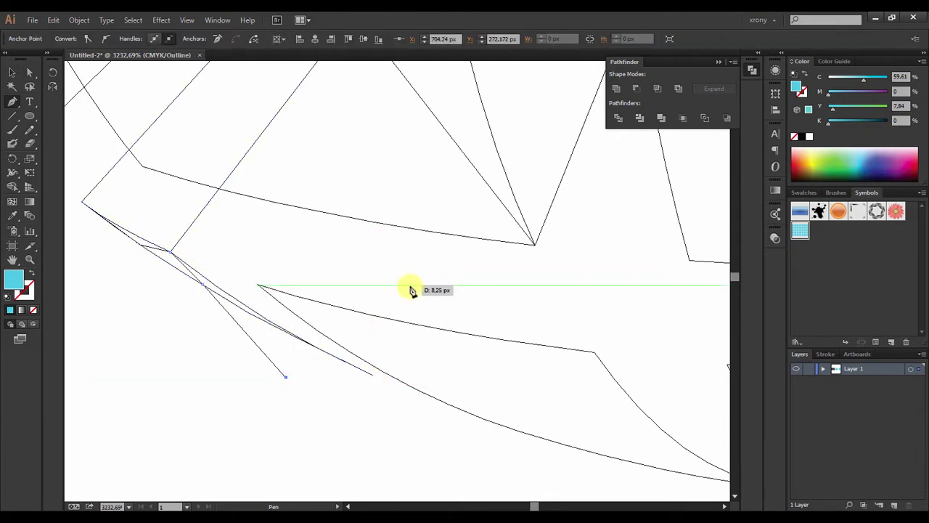
scroll(409, 288, down, 5)
drag(291, 374, 428, 456)
key(a)
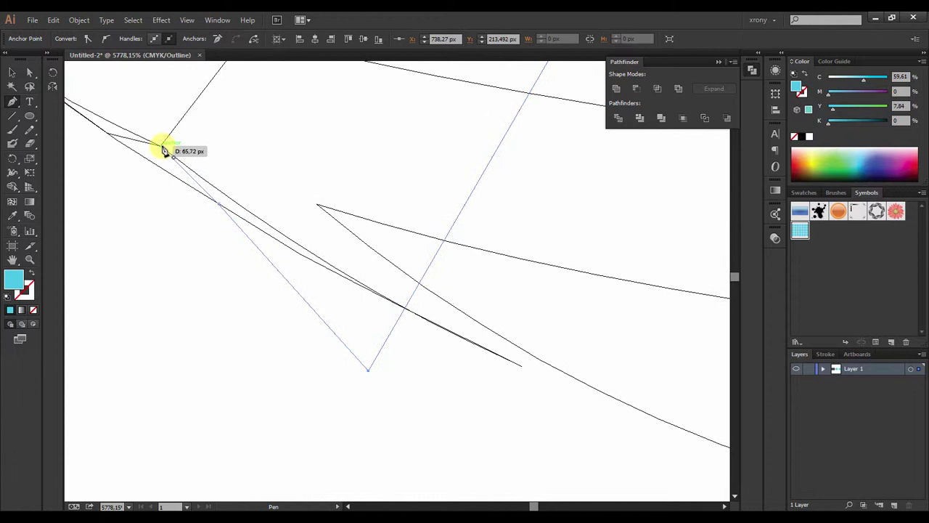
drag(369, 371, 506, 329)
Connect an anchor on the lower tile path to the sphere's centre.
scroll(354, 333, down, 6)
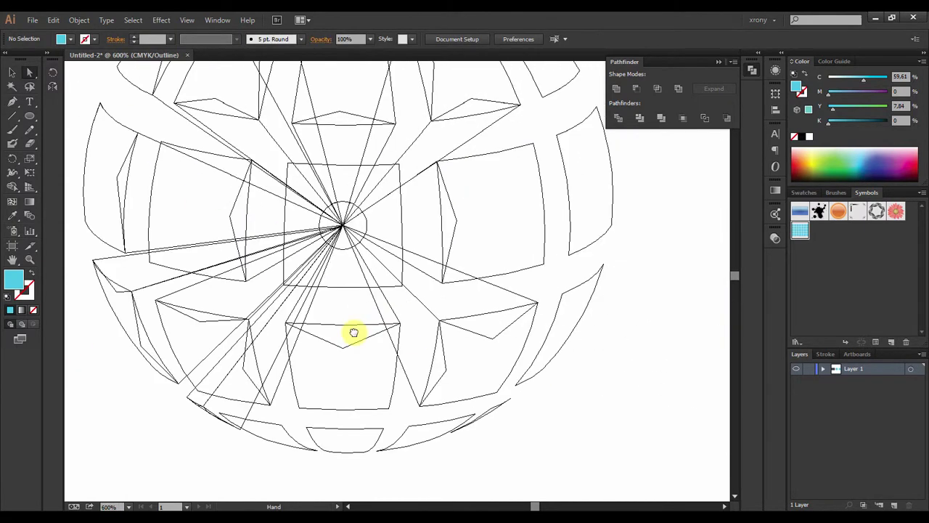
click(260, 426)
drag(346, 231, 342, 228)
ctrl+click(288, 463)
Add a curved depth piece along the bottom edge and nudge its anchor into place.
drag(308, 428, 387, 433)
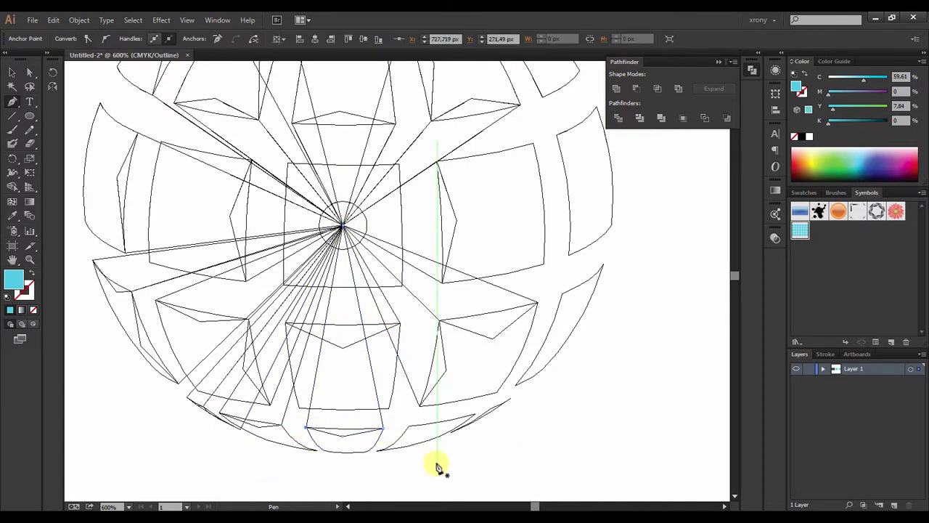
drag(283, 433, 310, 463)
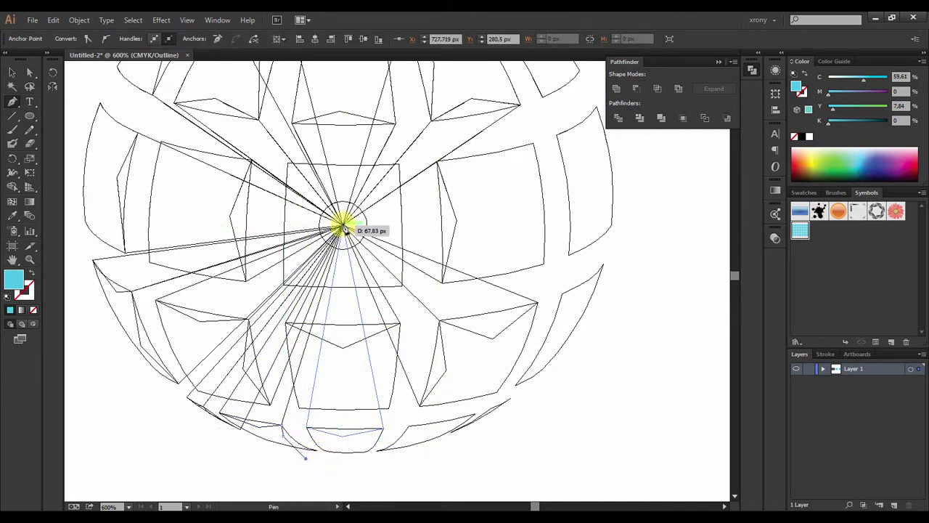
key(a)
scroll(311, 451, up, 5)
mouse_move(350, 299)
mouse_down()
mouse_move(362, 369)
mouse_move(423, 382)
mouse_up()
click(493, 438)
Run depth lines from the upper-left tile edge and the top cap's corner to the centre.
scroll(631, 299, down, 10)
scroll(224, 191, up, 3)
scroll(564, 338, up, 3)
scroll(659, 352, up, 1)
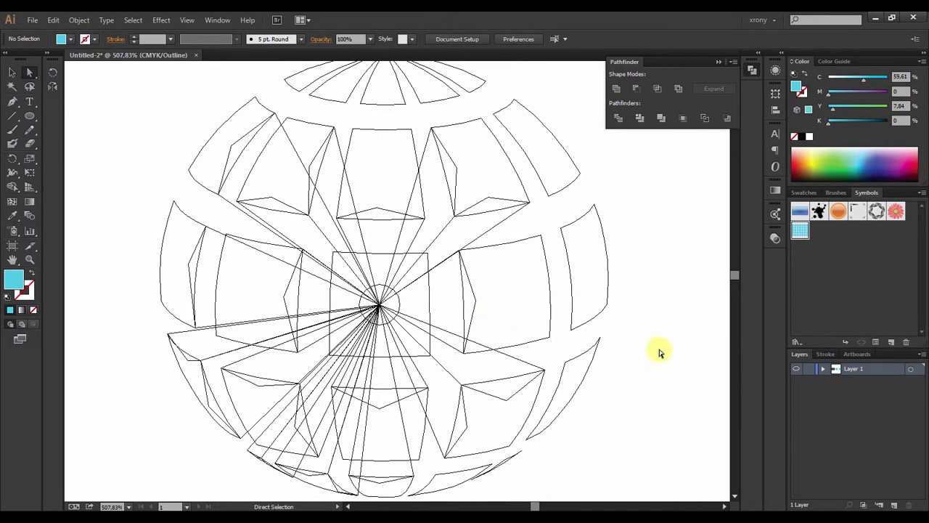
click(190, 175)
click(217, 192)
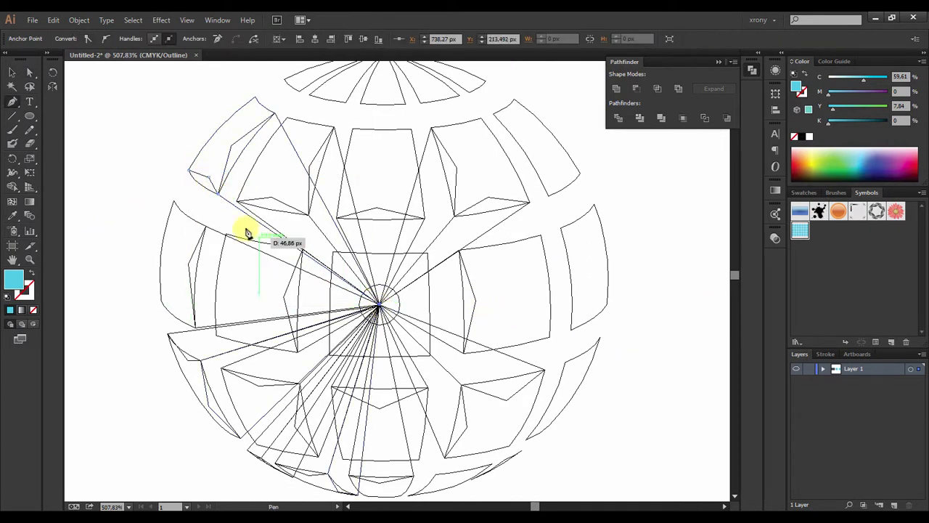
click(175, 202)
click(378, 306)
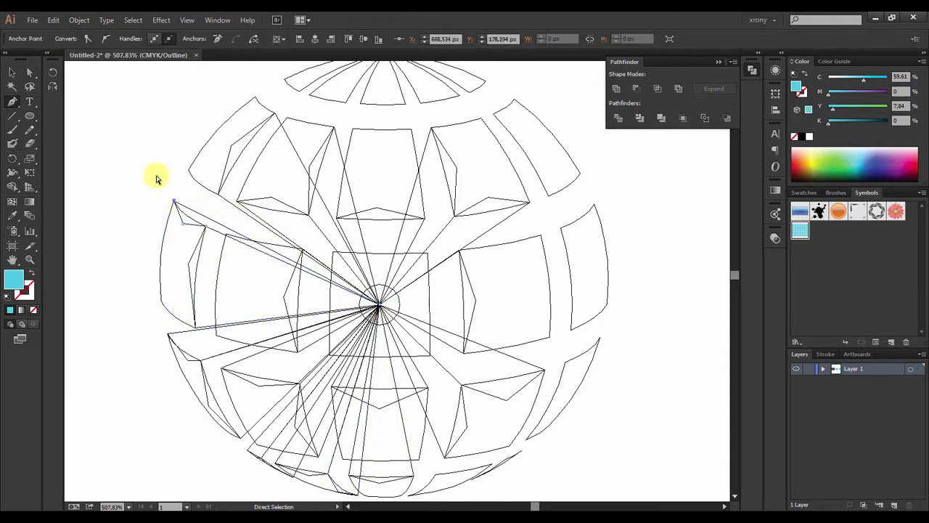
scroll(157, 178, up, 2)
click(290, 151)
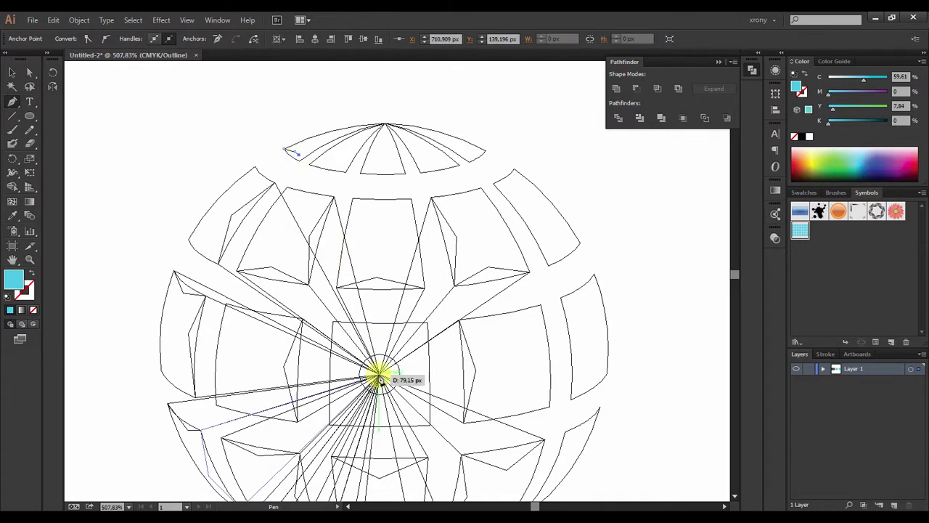
click(288, 155)
Draw a depth line from the top cap's inner corner down to the centre point.
ctrl+click(493, 181)
scroll(494, 182, up, 1)
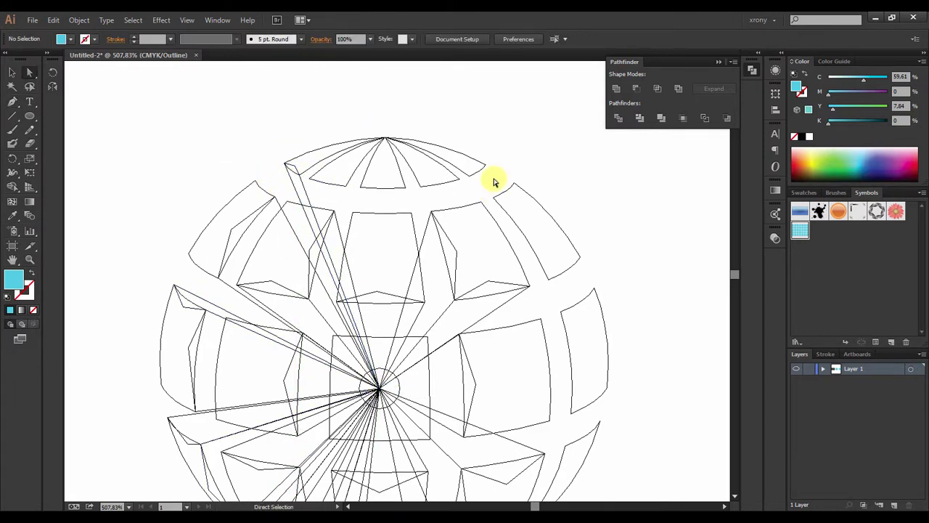
click(311, 177)
click(378, 390)
ctrl+click(356, 197)
Draw paths across the top cap and out to the end of the top-cap curve.
click(359, 187)
click(383, 183)
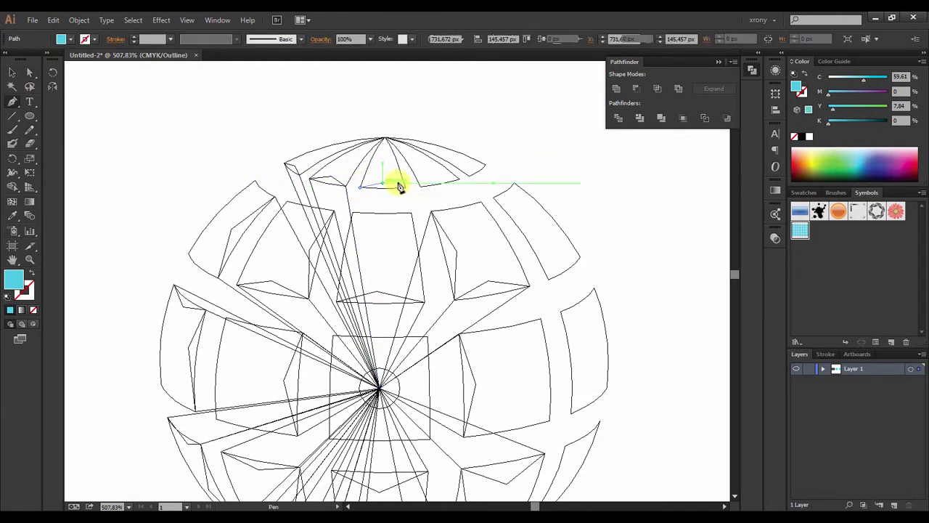
click(413, 195)
ctrl+click(451, 207)
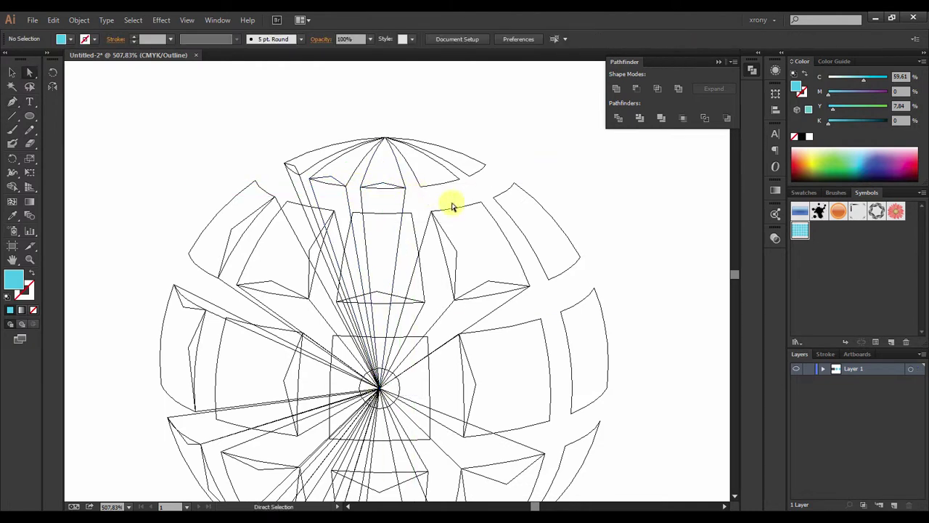
click(421, 185)
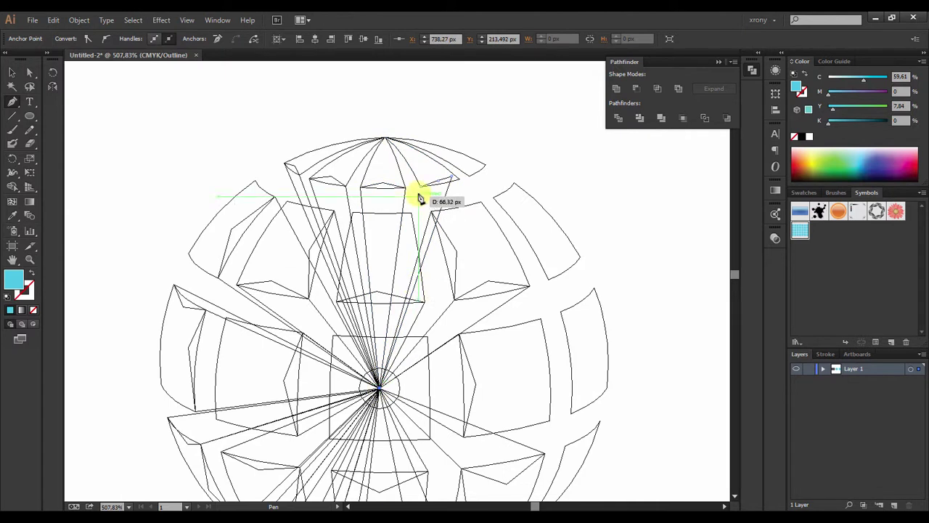
ctrl+click(530, 209)
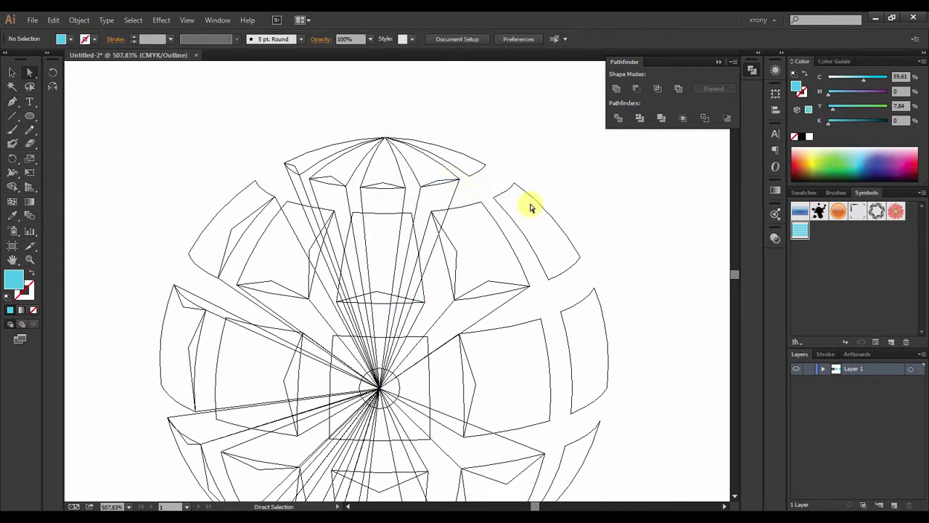
click(483, 167)
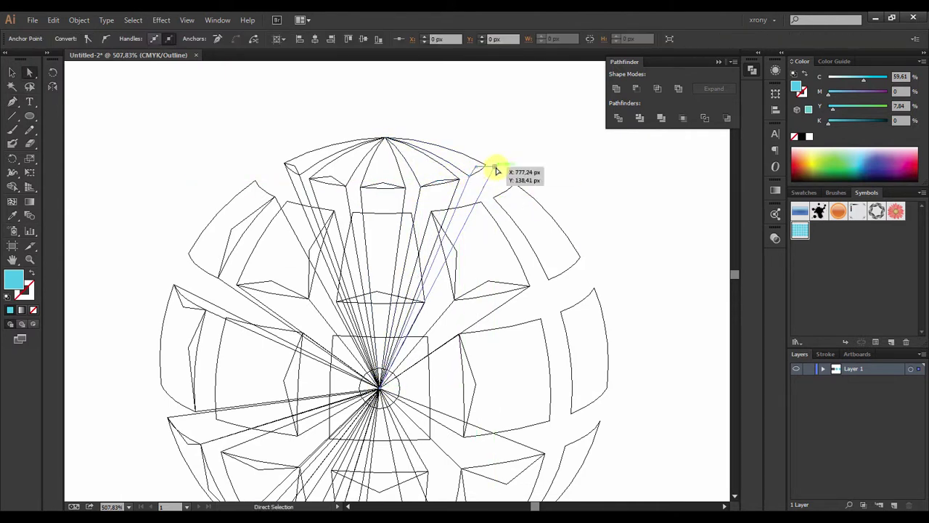
ctrl+click(591, 167)
Draw a curved path on the right-side tile and pull its handle back onto the anchor.
scroll(591, 175, down, 1)
drag(494, 171, 536, 201)
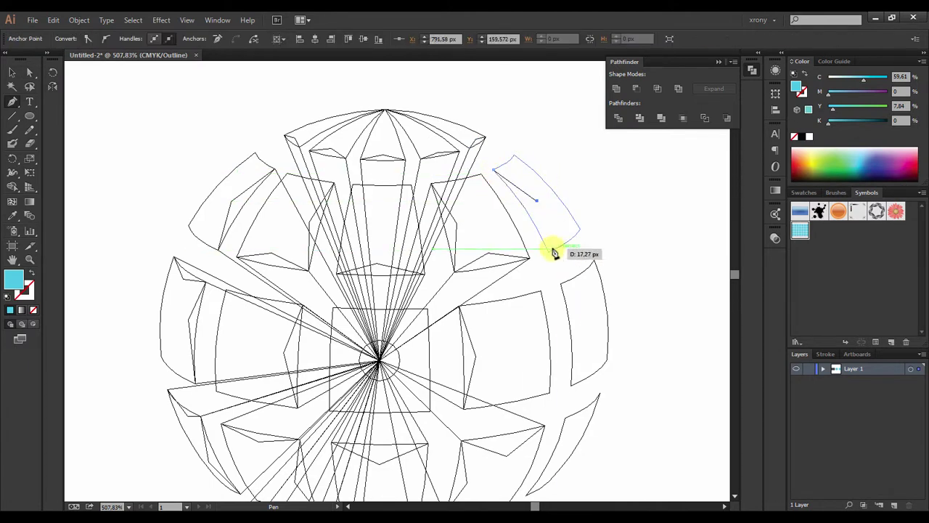
ctrl+click(632, 262)
scroll(632, 261, down, 1)
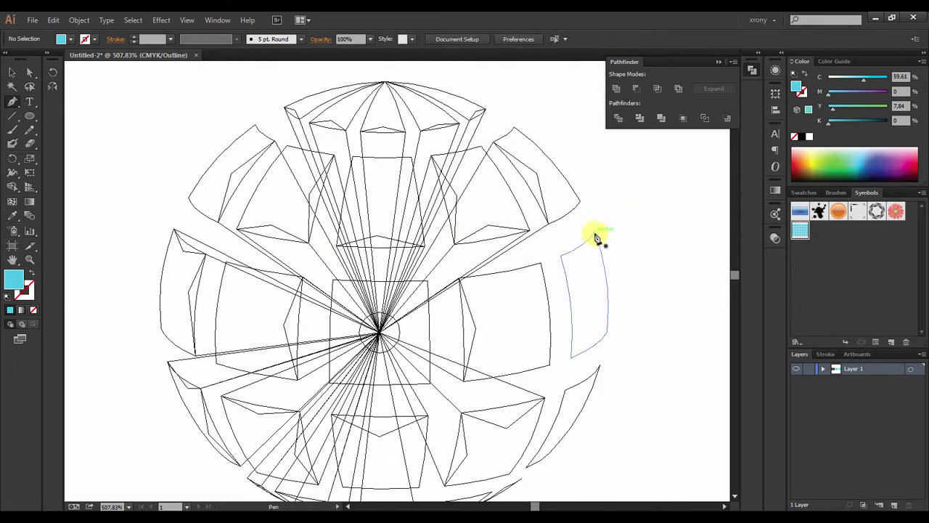
drag(594, 233, 566, 261)
drag(423, 309, 379, 331)
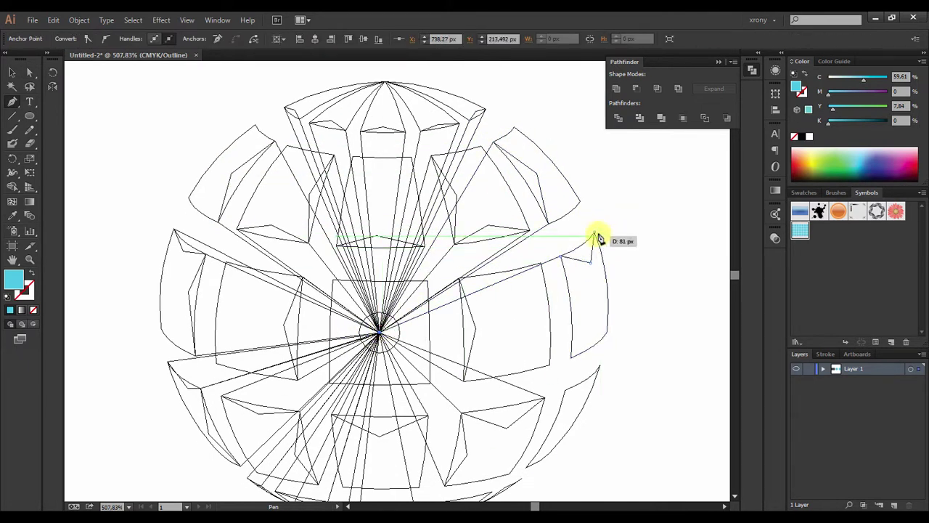
ctrl+click(642, 254)
Shape the right depth piece's curve and connect its endpoint to the centre.
scroll(585, 252, down, 3)
drag(562, 161, 655, 239)
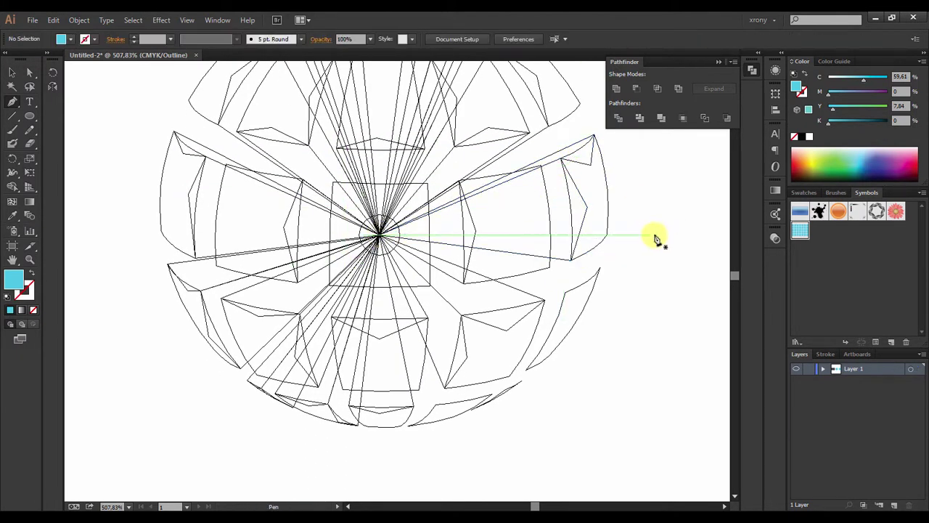
scroll(655, 239, down, 2)
click(377, 177)
click(597, 212)
scroll(614, 261, down, 1)
Draw a closed triangle depth piece from the right edge to the centre hub.
click(565, 210)
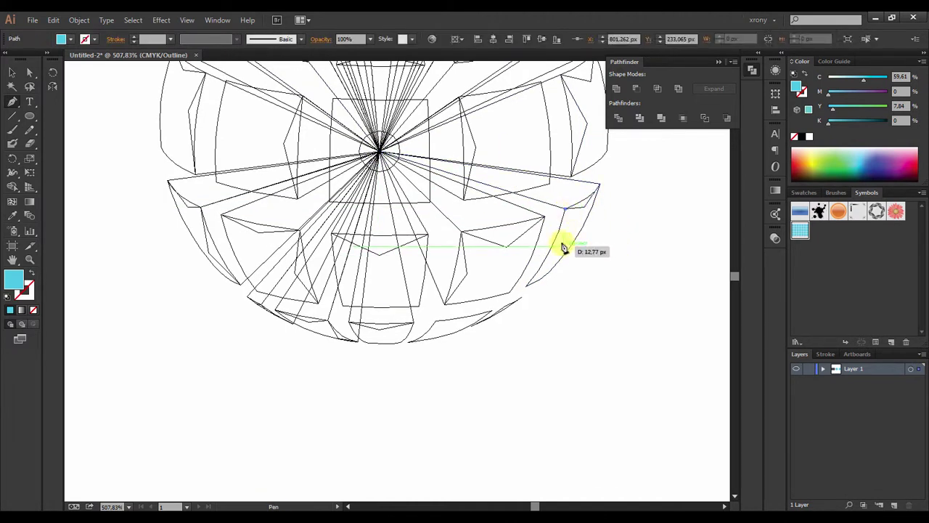
click(526, 285)
click(378, 151)
click(566, 209)
key(a)
click(541, 297)
scroll(509, 348, up, 2)
Draw two thin closed triangles from the bottom tile corners to the centre hub.
key(p)
click(464, 390)
click(342, 433)
click(390, 428)
click(301, 156)
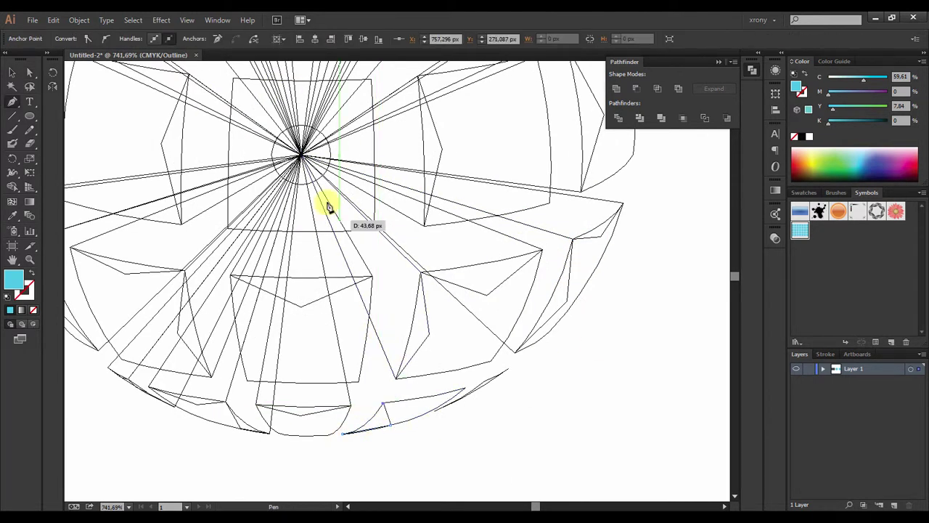
click(341, 433)
key(p)
click(383, 401)
click(465, 390)
click(301, 156)
click(383, 402)
Add a depth piece from the lower arc to the centre hub, then view the whole globe.
key(ctrl+shift+a)
scroll(528, 361, up, 4)
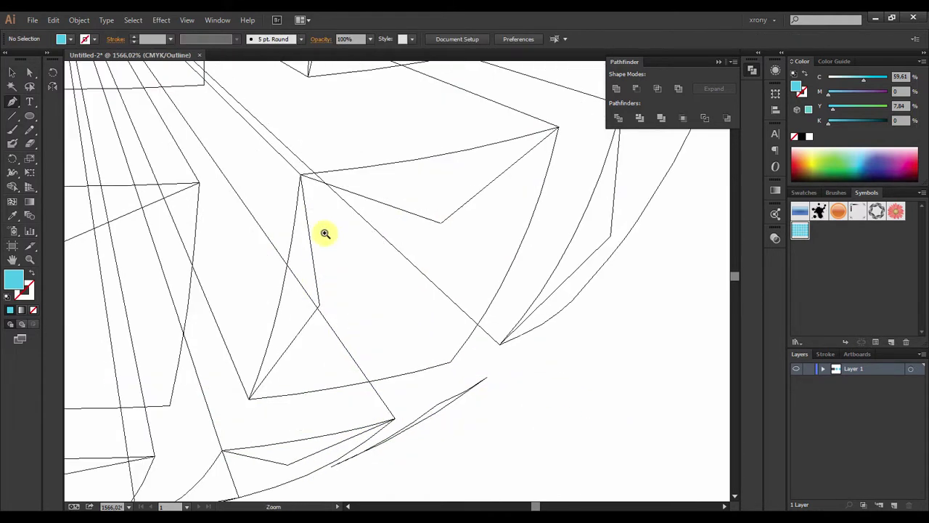
click(435, 406)
key(ctrl+minus)
key(ctrl+minus)
click(218, 102)
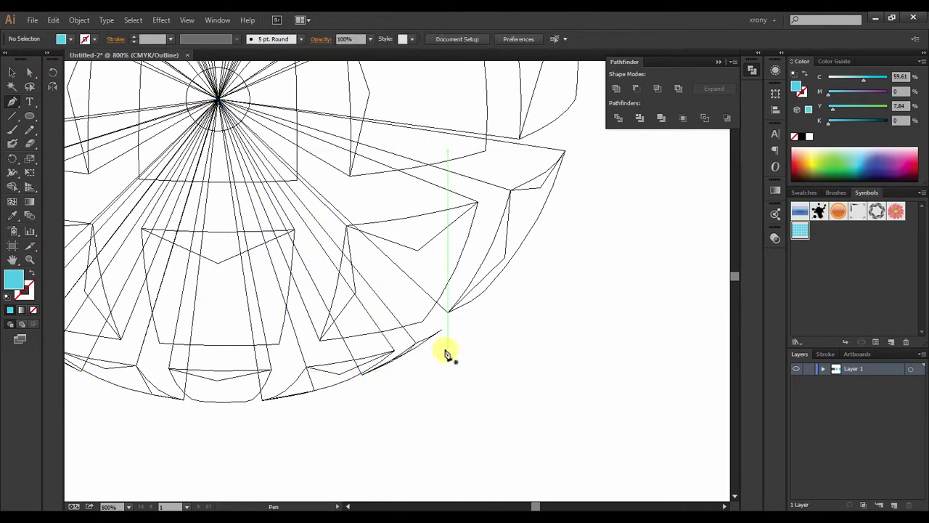
mouse_move(416, 343)
mouse_down()
mouse_move(216, 145)
mouse_move(481, 441)
mouse_up()
key(ctrl+plus)
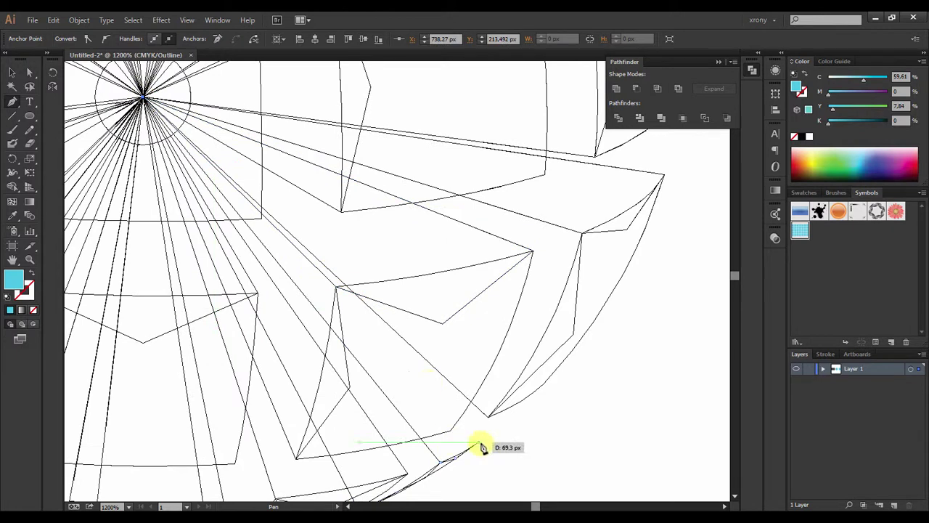
key(ctrl+minus)
key(ctrl+minus)
key(ctrl+minus)
In Preview, fill all shapes cyan, colour the depth pieces green and send them behind.
key(ctrl+y)
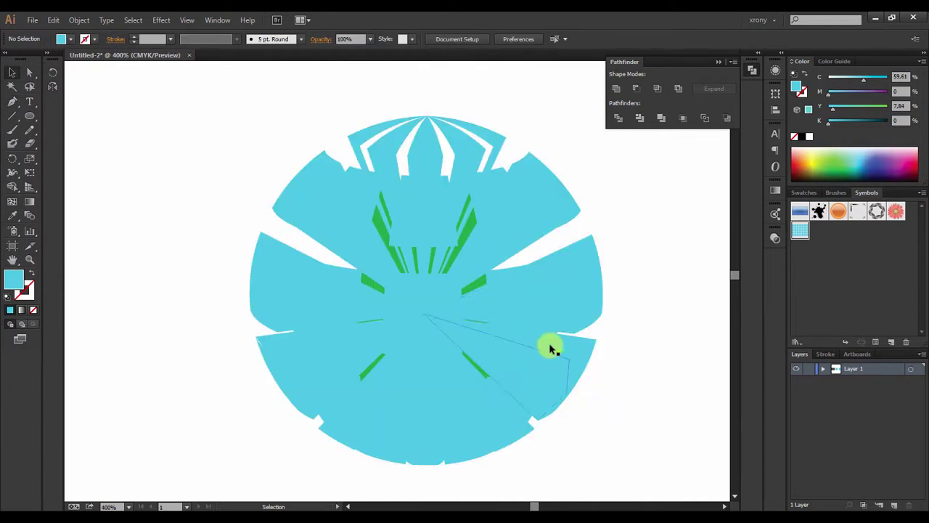
key(ctrl+a)
click(570, 450)
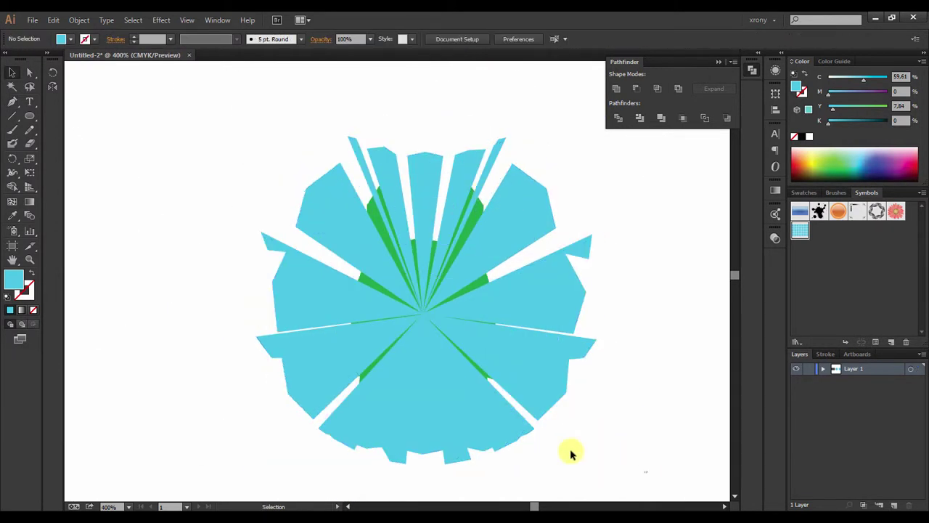
key(ctrl+a)
key(i)
click(467, 242)
click(838, 167)
key(ctrl+z)
key(ctrl+z)
key(v)
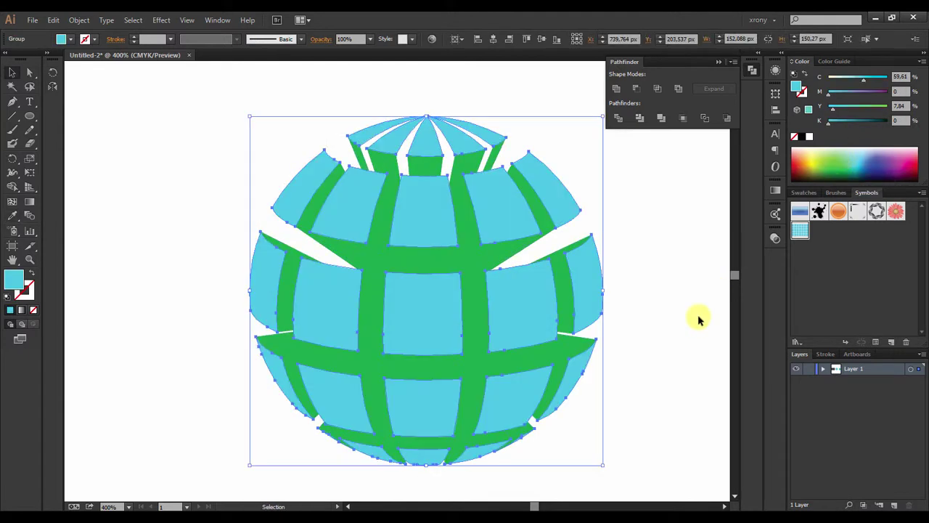
click(693, 320)
scroll(684, 327, up, 2)
In Outline view, begin a Pen path on the top cap, then discard it.
key(ctrl+y)
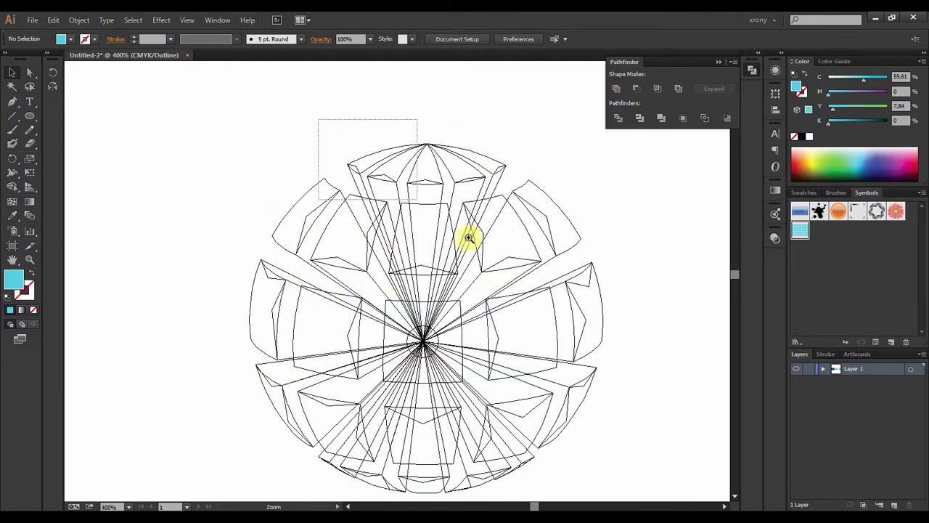
scroll(435, 182, up, 3)
key(p)
click(224, 237)
click(441, 145)
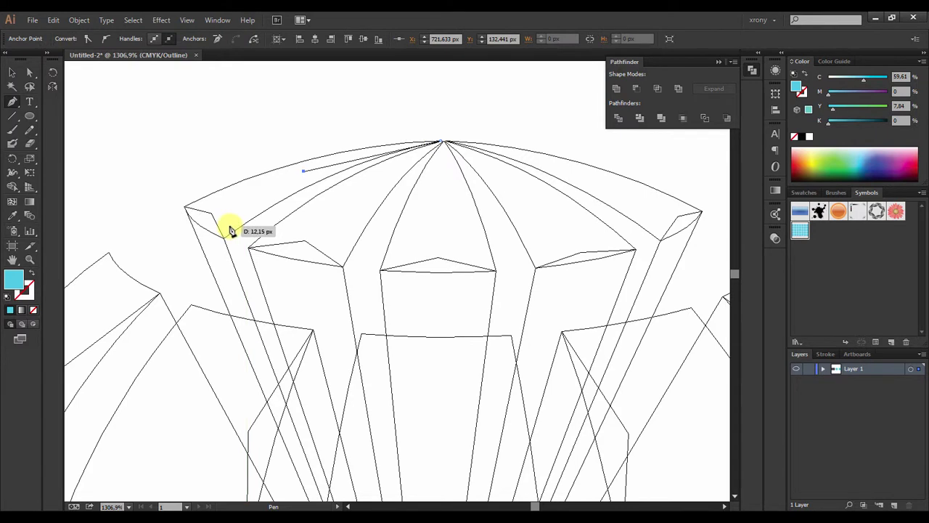
scroll(414, 356, down, 1)
scroll(412, 459, down, 1)
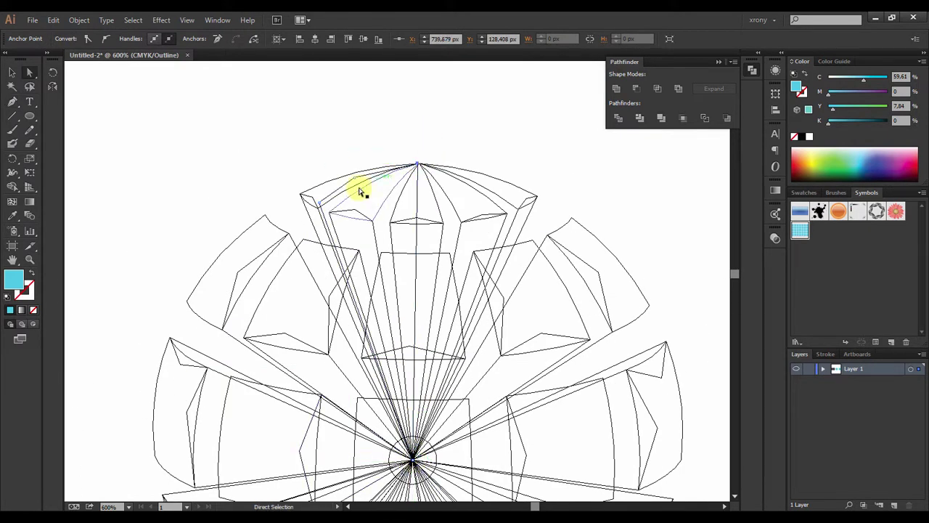
key(ctrl+z)
scroll(438, 202, up, 3)
Draw a vertical line down from the top apex of the globe.
click(438, 201)
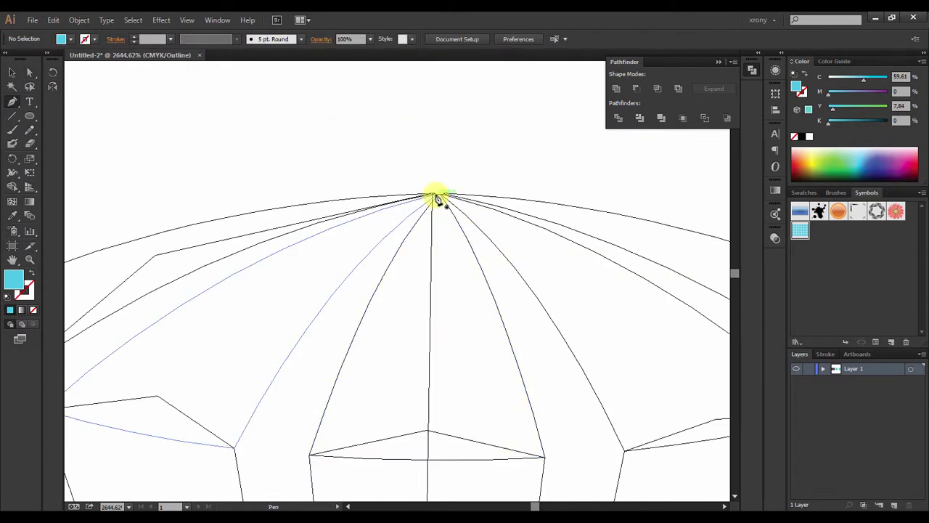
scroll(238, 338, down, 1)
scroll(331, 327, down, 1)
scroll(403, 435, down, 1)
click(404, 437)
key(a)
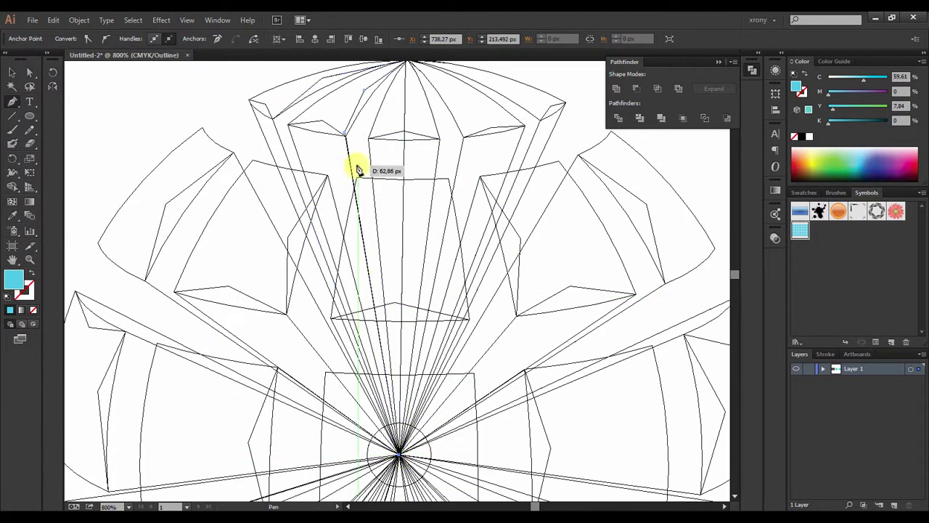
scroll(378, 145, up, 2)
click(505, 149)
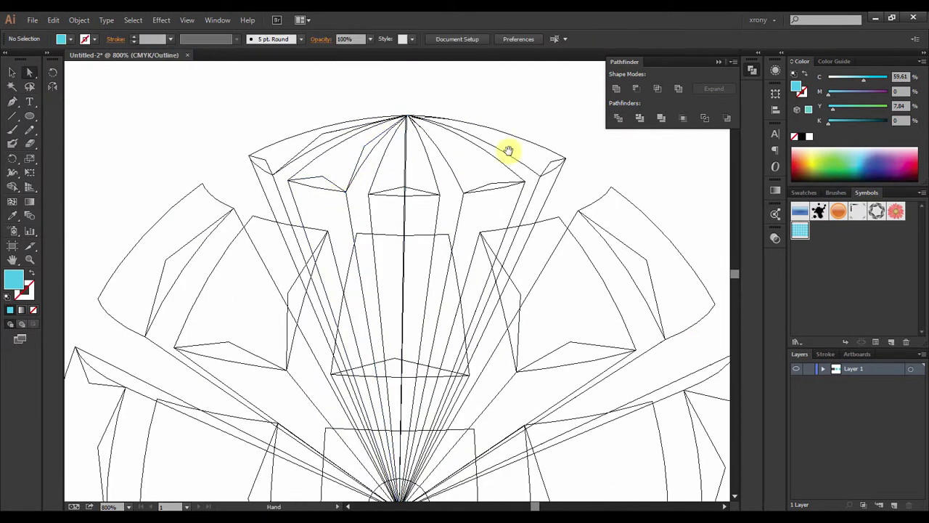
Draw a depth piece from the apex point down to the bottom-centre vertex.
drag(155, 86, 457, 312)
key(p)
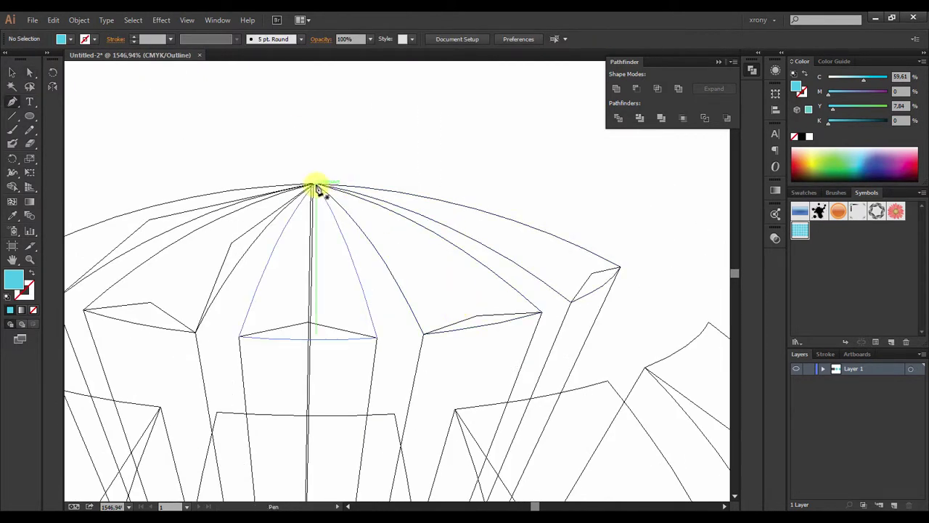
drag(406, 249, 405, 249)
key(ctrl+minus)
click(472, 414)
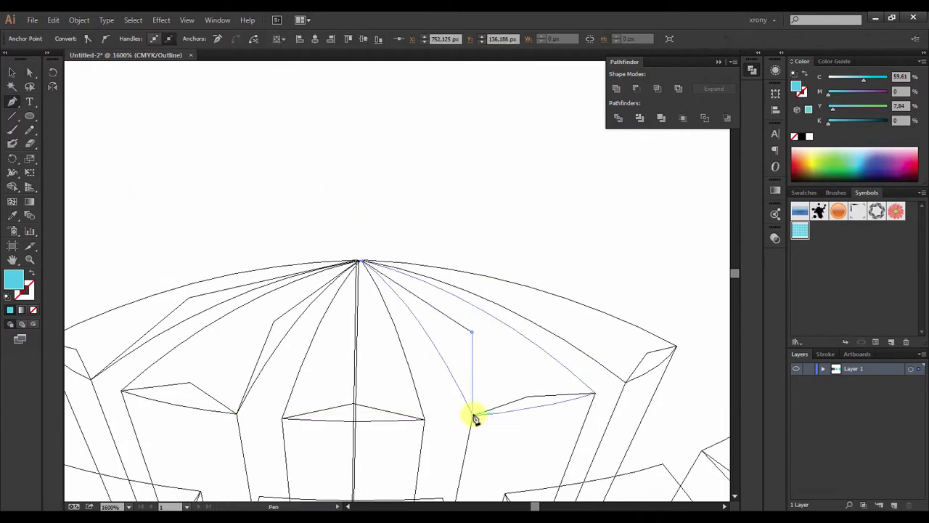
scroll(496, 323, down, 5)
key(ctrl+minus)
click(373, 481)
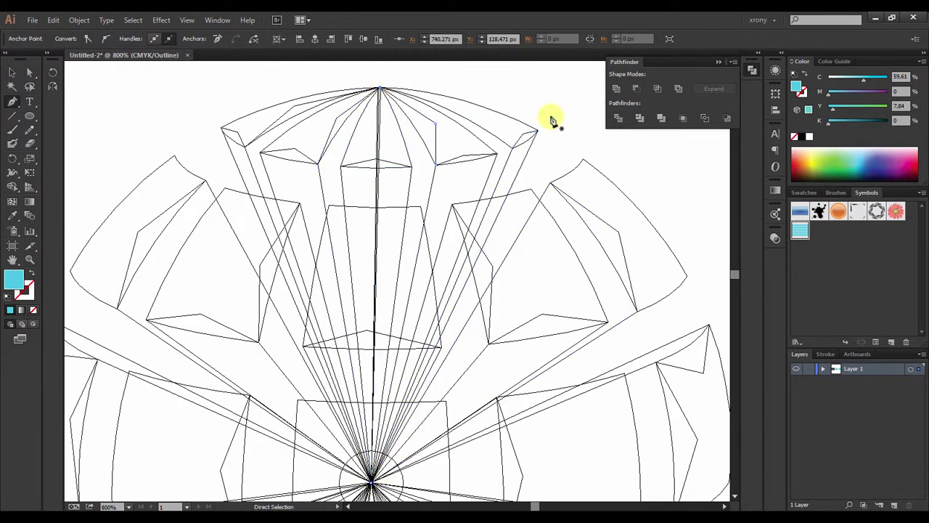
ctrl+click(554, 119)
Add another point near the bottom centre for the remaining depth piece.
drag(372, 114, 564, 239)
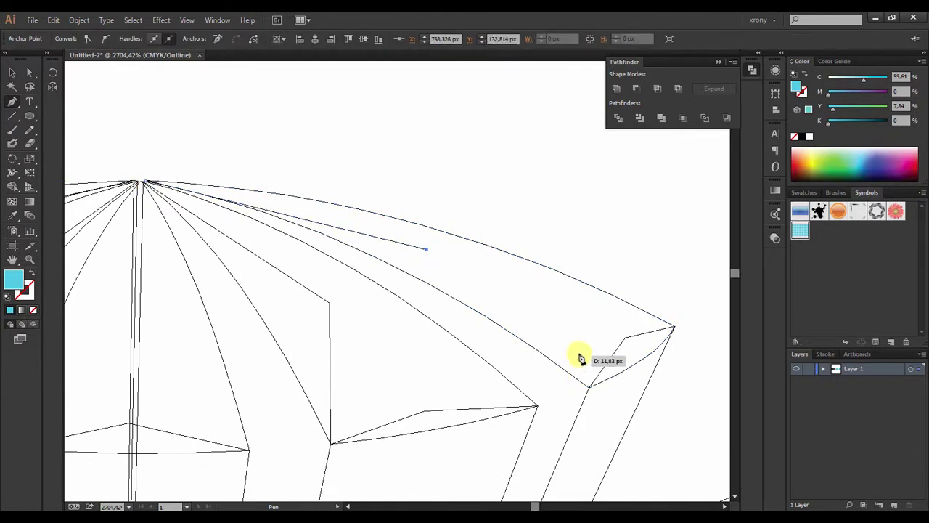
key(ctrl+minus)
click(332, 452)
drag(305, 181, 362, 232)
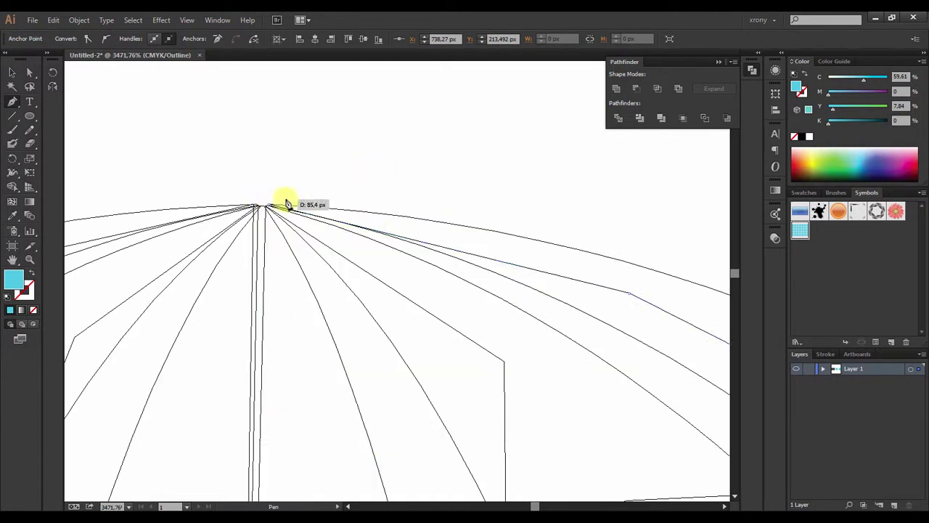
Back in Preview, fill the new depth pieces green using the Eyedropper.
key(ctrl+y)
key(ctrl+0)
key(i)
click(441, 369)
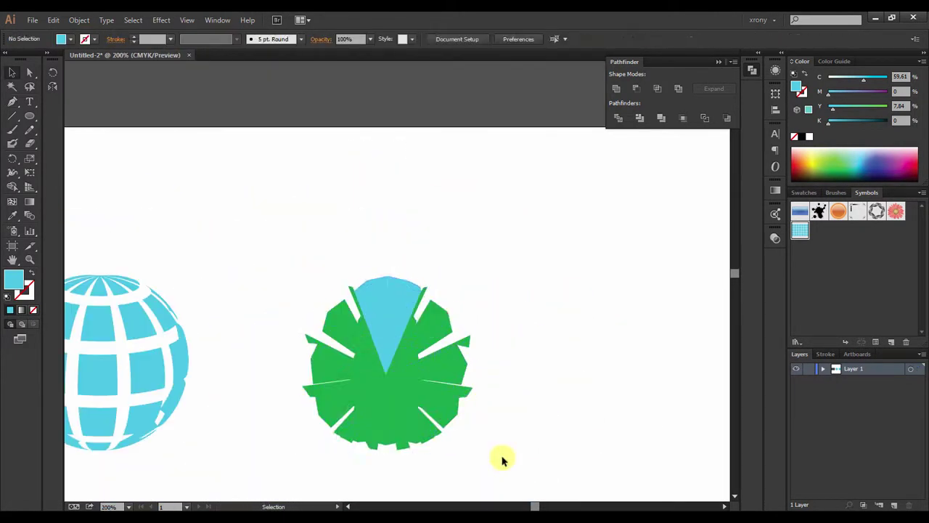
key(ctrl+z)
Replace the blue tiles' fill with a radial gradient.
key(ctrl+plus)
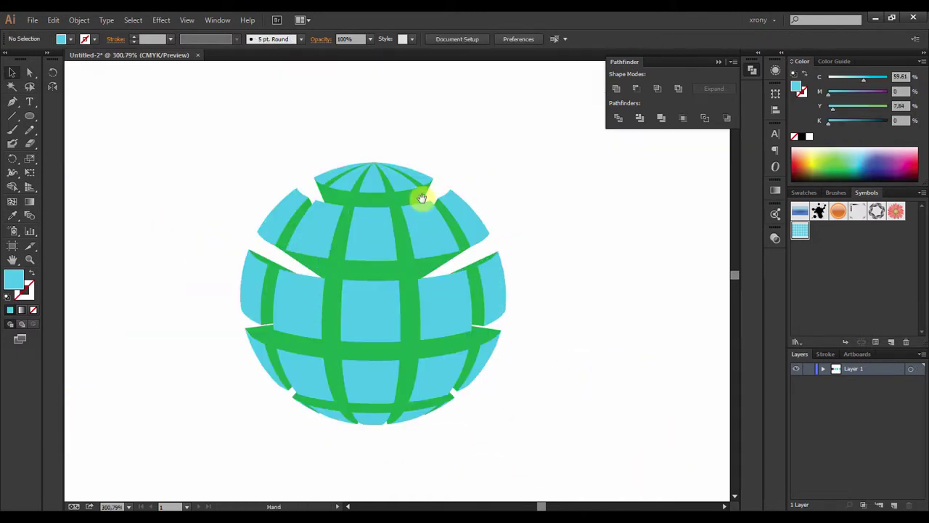
click(409, 349)
click(776, 189)
click(804, 193)
click(811, 229)
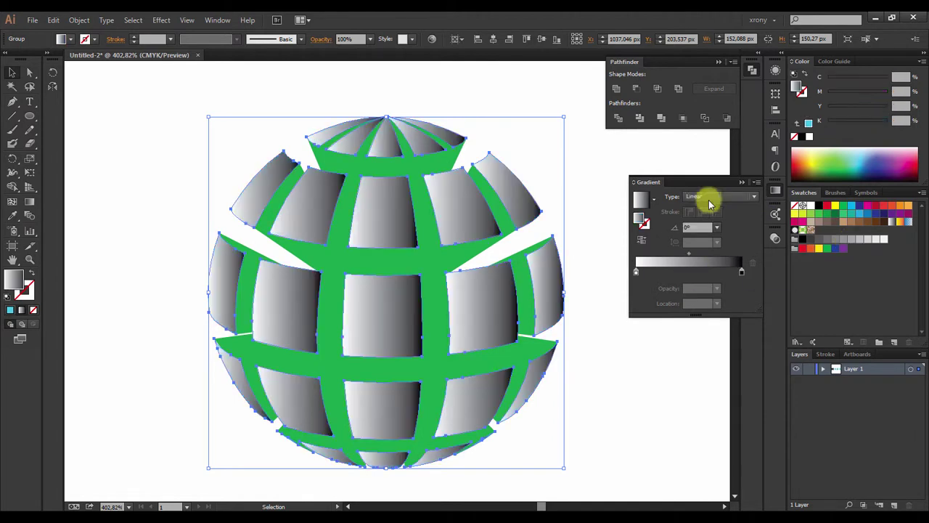
click(753, 196)
Spread the radial gradient across the globe and add a middle stop, shifting white to brighten it.
click(697, 211)
drag(387, 313, 510, 425)
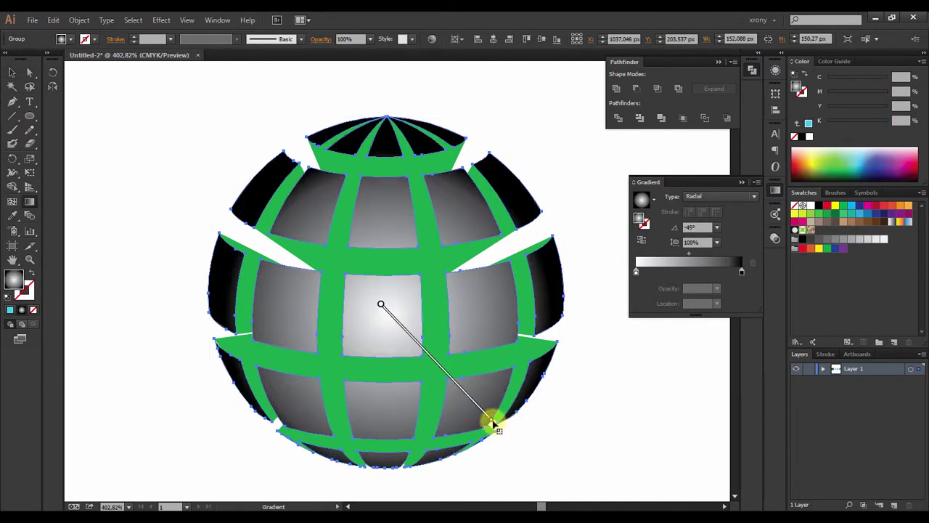
mouse_move(381, 305)
mouse_down()
mouse_move(510, 399)
mouse_move(495, 430)
mouse_up()
key(v)
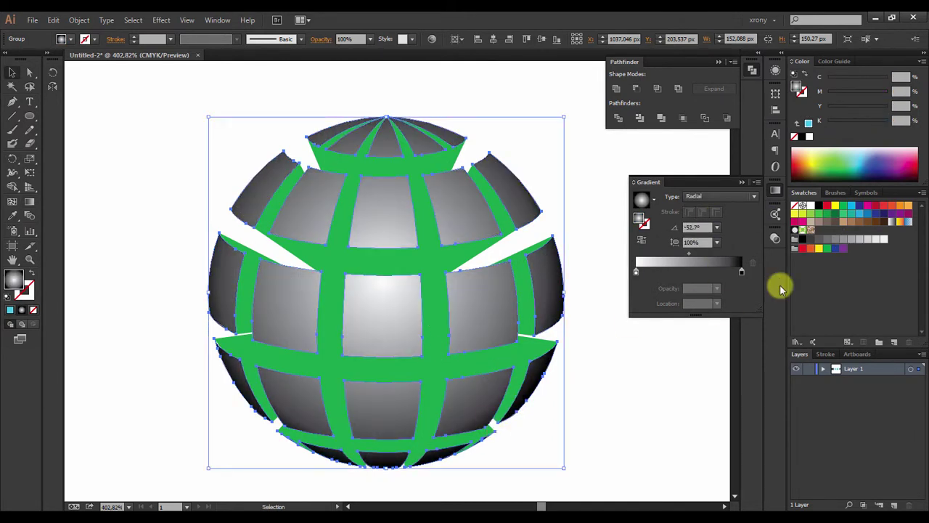
click(691, 271)
drag(637, 272, 704, 275)
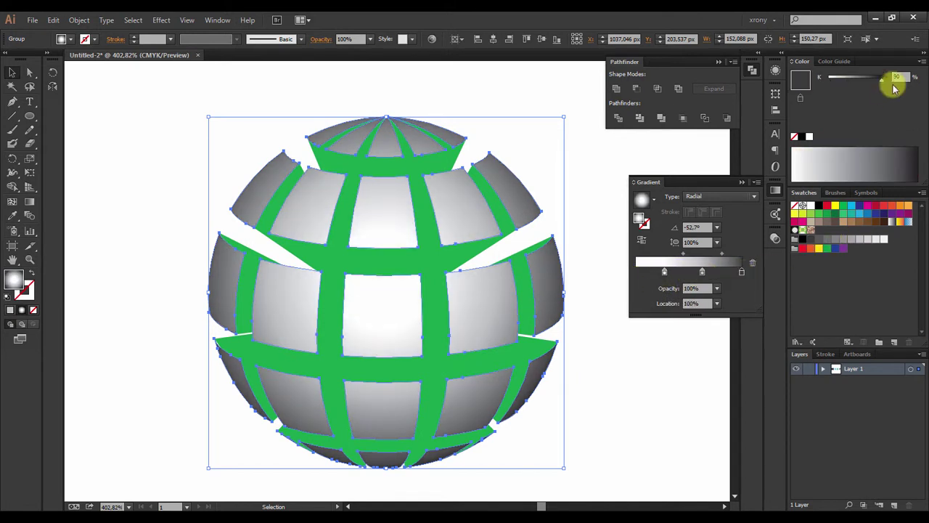
Reposition the gradient highlight near the globe centre with the Gradient tool.
key(g)
mouse_move(382, 261)
mouse_down()
mouse_move(460, 373)
mouse_move(452, 394)
mouse_move(473, 429)
mouse_up()
key(ctrl+minus)
key(ctrl+minus)
key(ctrl+minus)
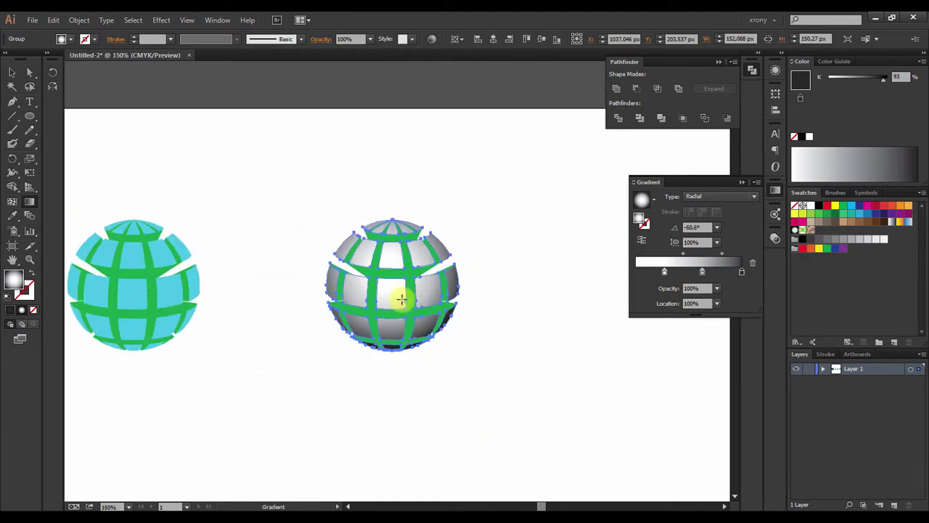
drag(400, 278, 390, 351)
drag(392, 293, 394, 355)
key(v)
click(467, 369)
click(400, 297)
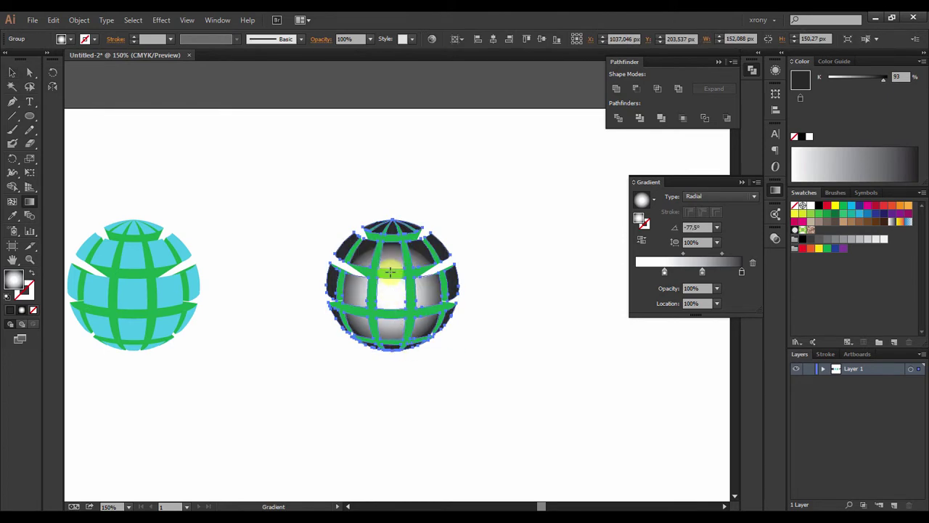
drag(392, 296, 404, 332)
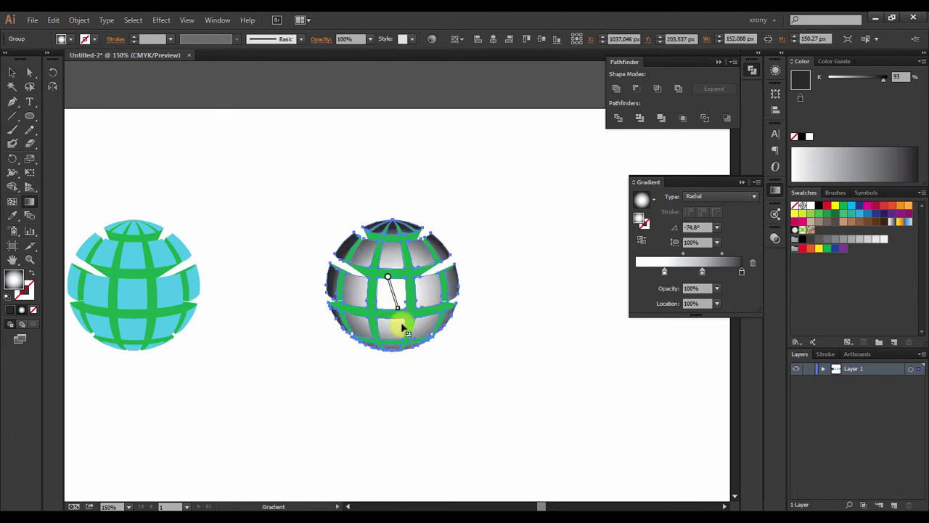
Zoom in on the shaded globe and select all pieces sharing the green fill.
key(v)
key(z)
drag(353, 254, 498, 400)
key(v)
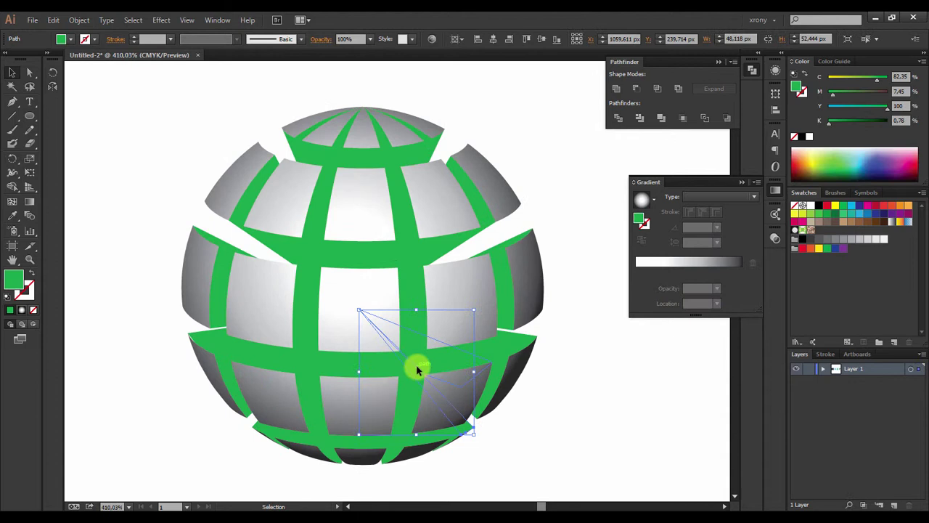
key(ctrl+a)
Give the green depth pieces the White, Black gradient preset with rearranged stops for darker shading.
click(653, 199)
click(642, 222)
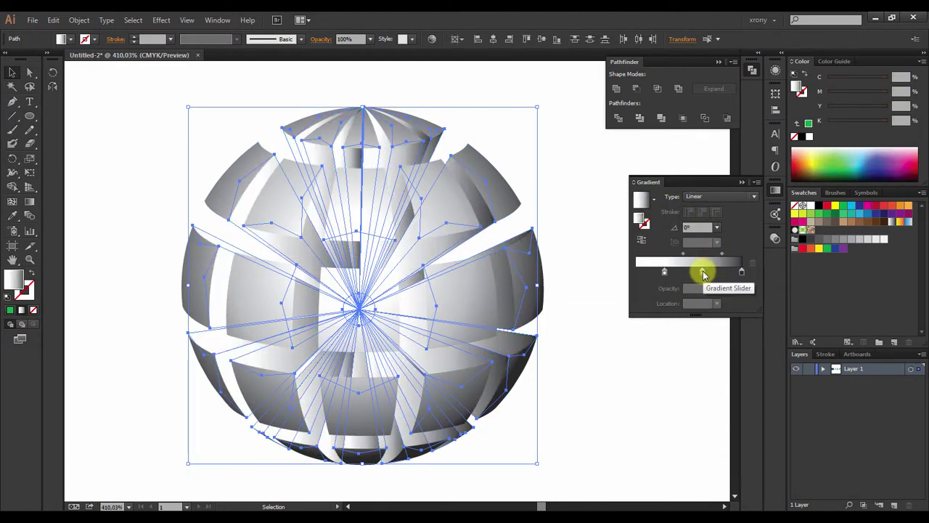
drag(688, 273, 697, 272)
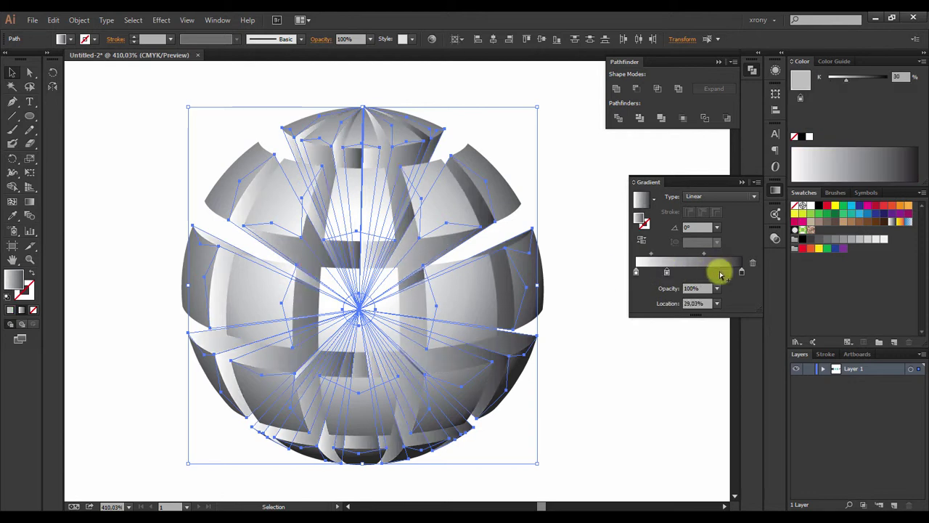
click(580, 330)
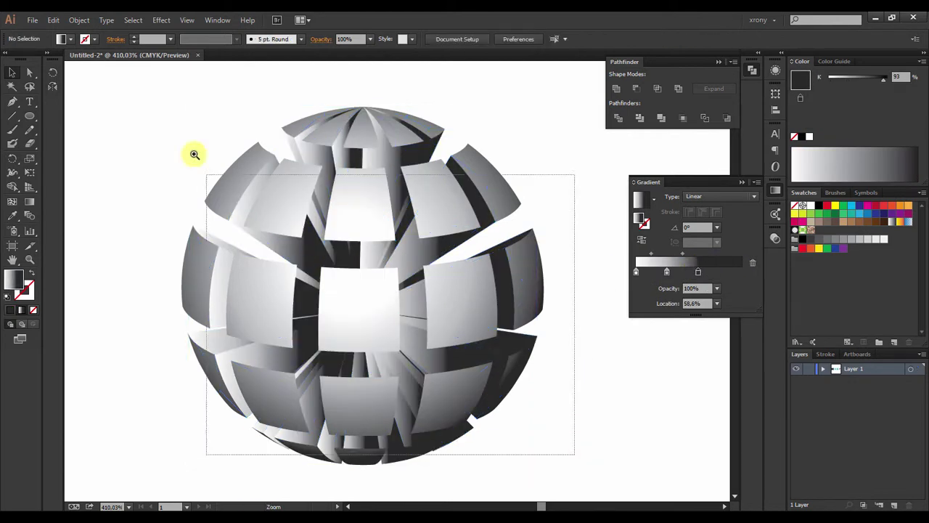
Inspect a central tile's paths in Outline view, then zoom out to the whole sphere.
scroll(312, 305, up, 2)
click(297, 260)
scroll(377, 287, down, 1)
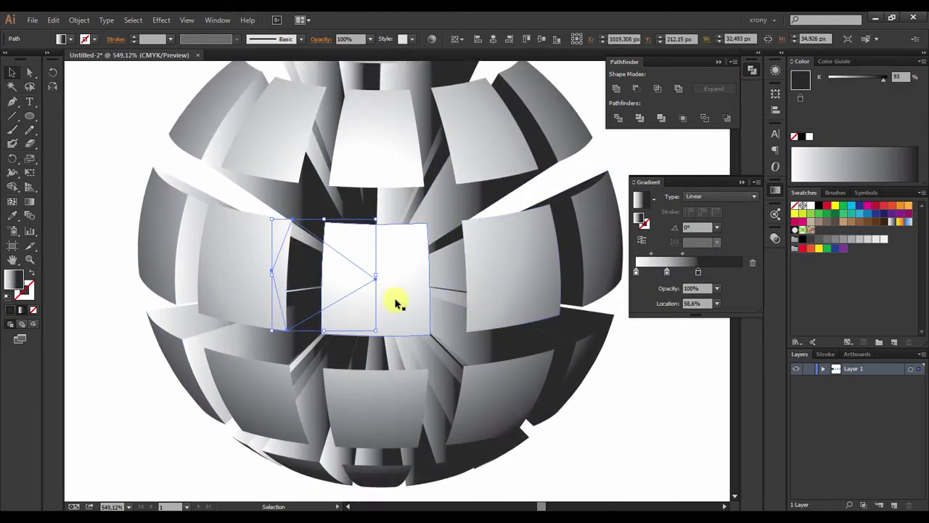
scroll(348, 254, up, 1)
key(ctrl+y)
scroll(246, 290, up, 2)
key(ctrl+y)
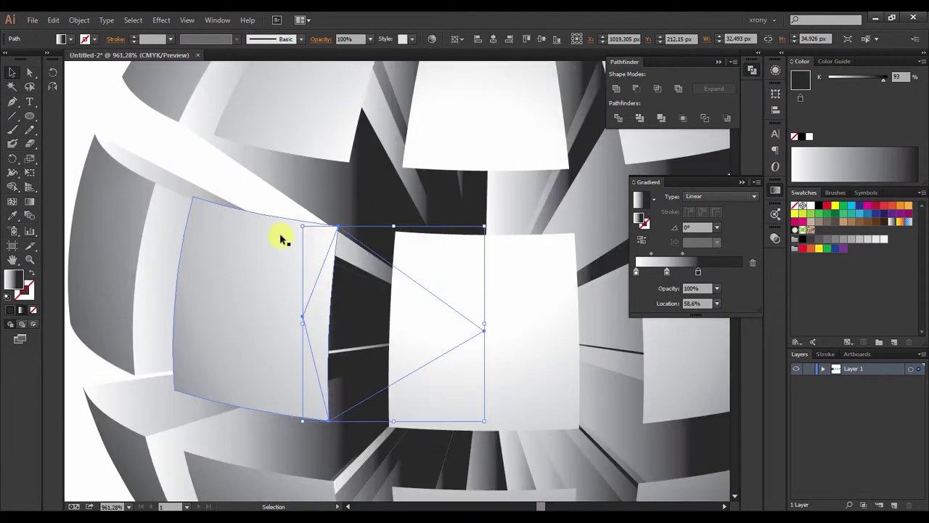
key(ctrl+minus)
key(ctrl+minus)
key(ctrl+minus)
click(201, 275)
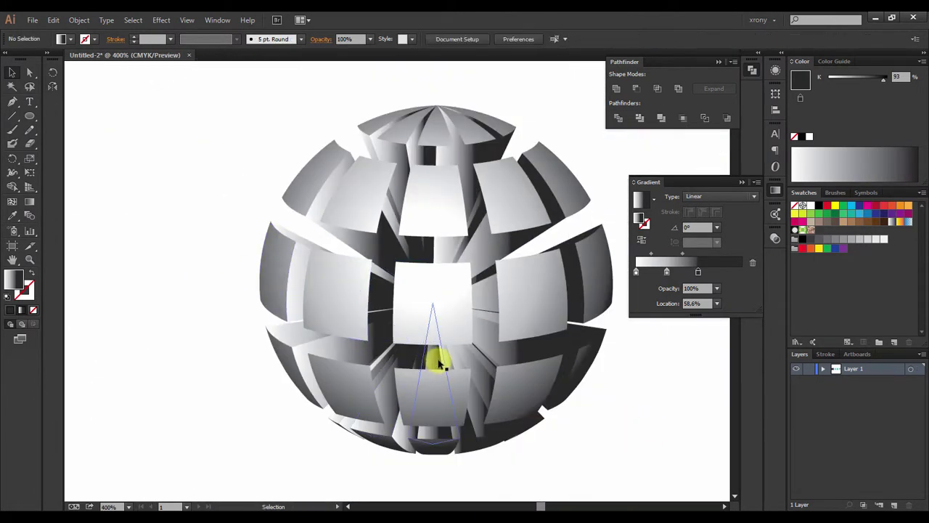
Select the central depth piece and right tile outline, panning the artwork left.
scroll(440, 356, up, 4)
key(ctrl+y)
click(485, 335)
key(ctrl+y)
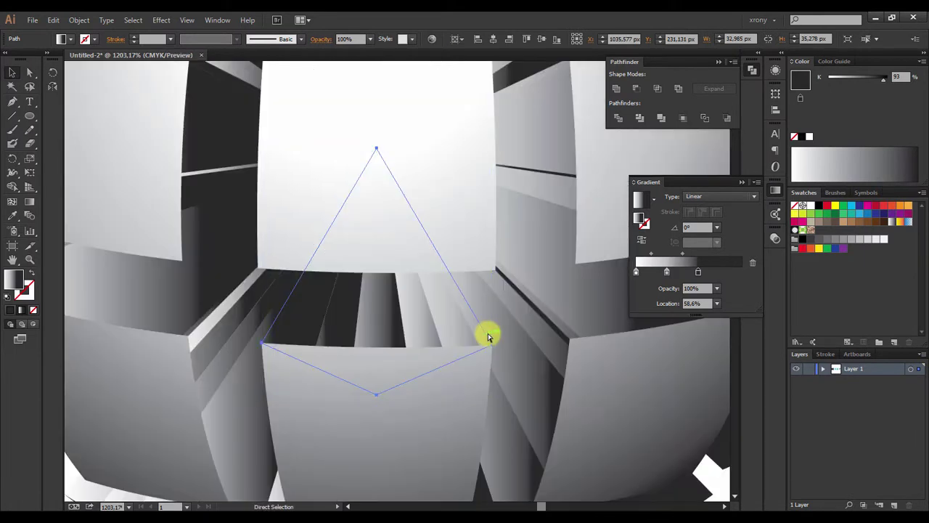
click(579, 347)
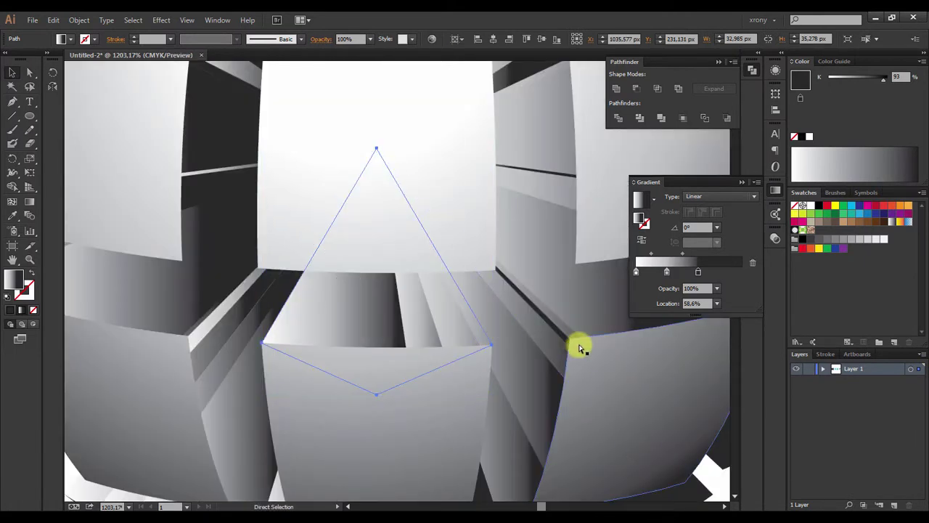
key(ctrl+y)
drag(579, 347, 473, 373)
drag(554, 347, 461, 383)
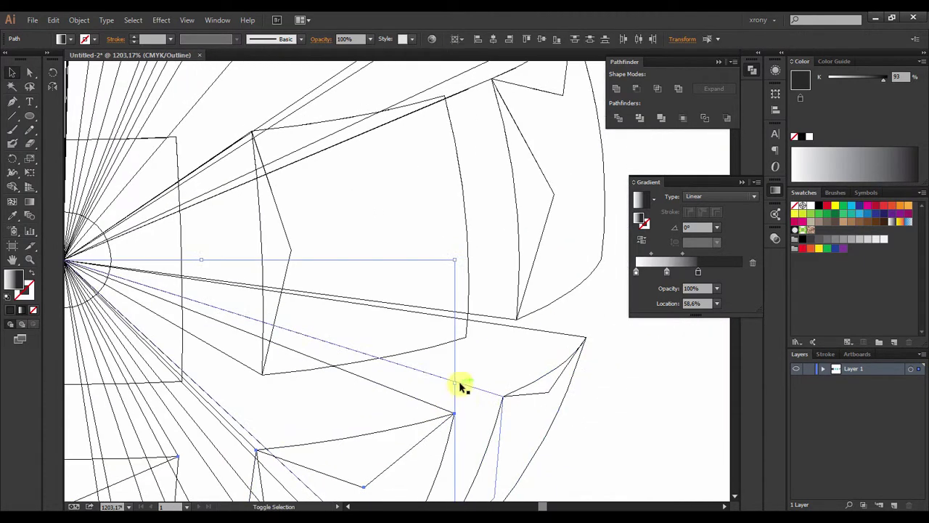
Select the left-side depth pieces and the group of middle depth pieces.
drag(263, 422, 354, 384)
click(295, 336)
shift+click(224, 326)
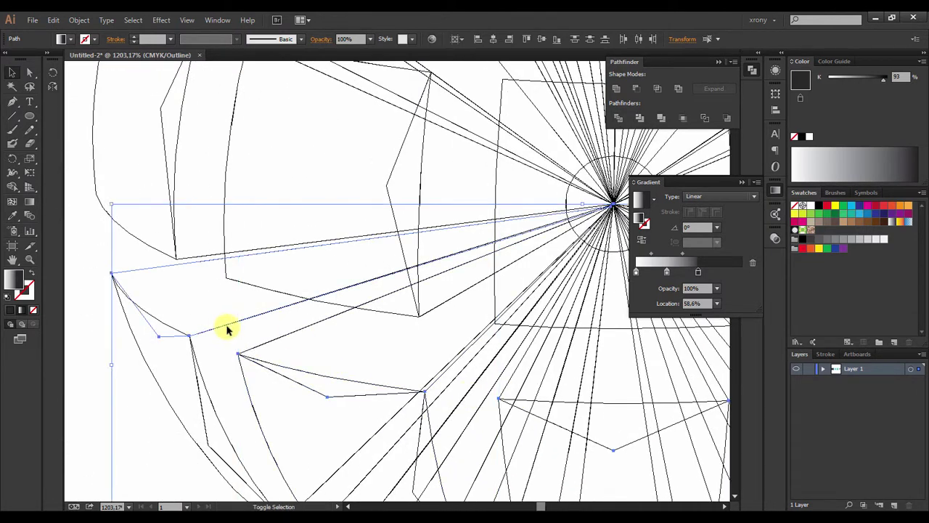
key(ctrl+y)
click(345, 347)
key(ctrl+minus)
key(ctrl+minus)
Zoom in on the middle pieces and inspect their paths in Outline view.
click(591, 425)
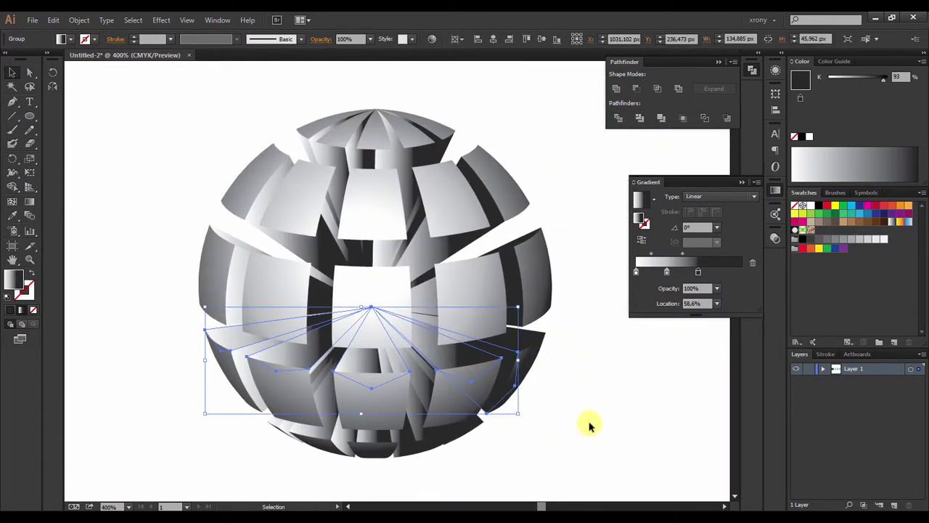
click(595, 395)
key(ctrl+y)
click(169, 232)
scroll(525, 269, right, 3)
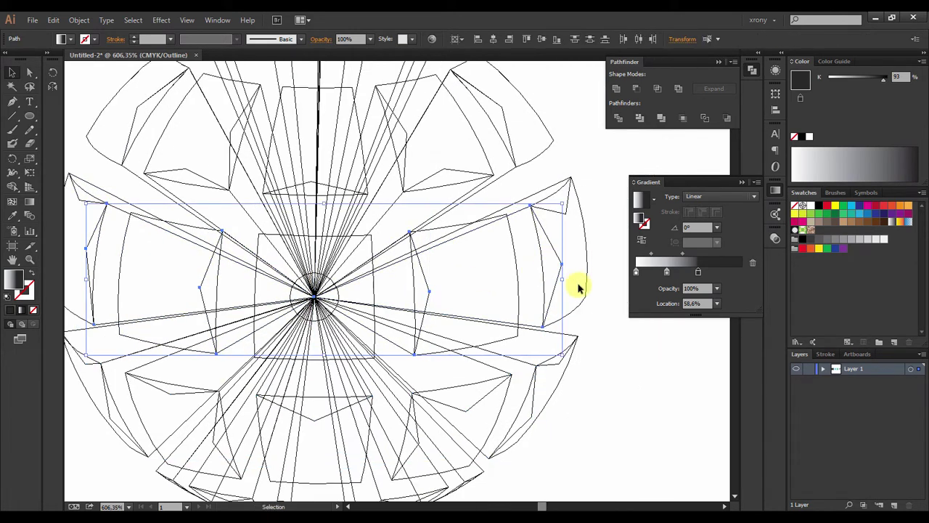
key(ctrl+y)
key(ctrl+a)
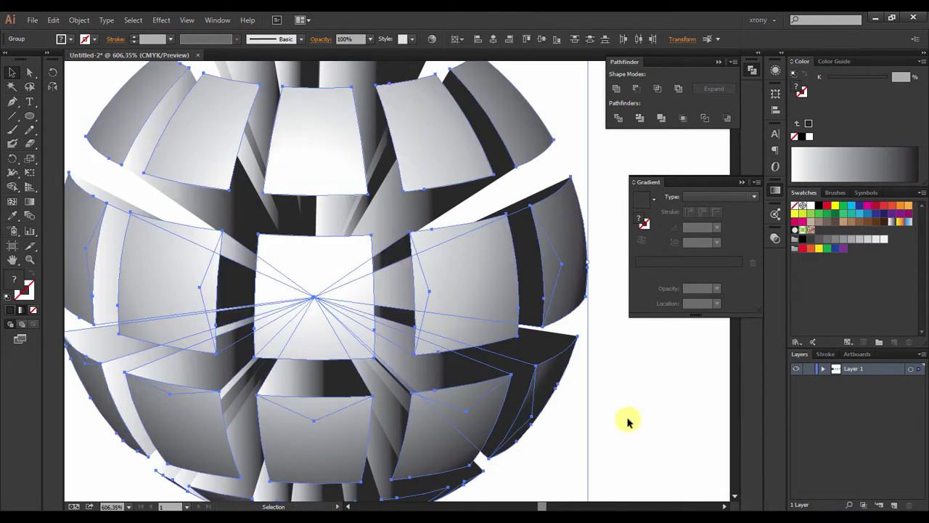
click(627, 417)
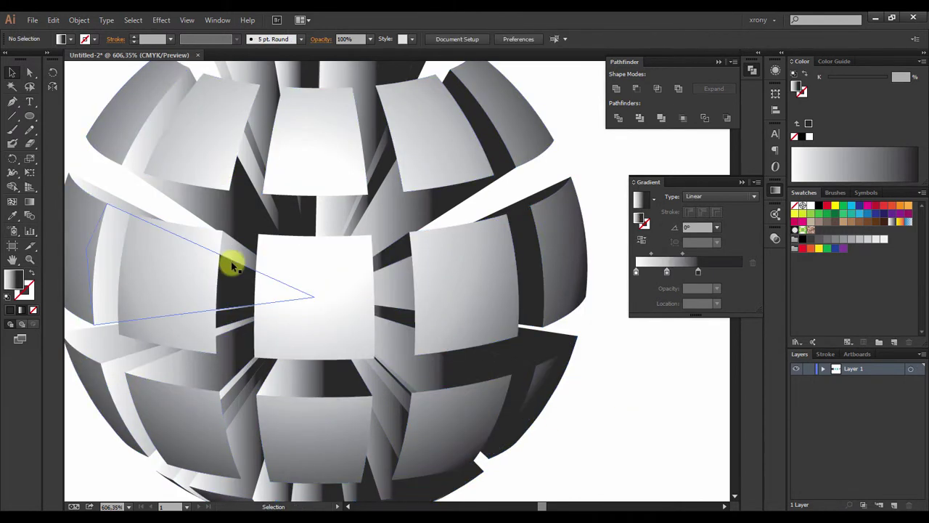
Ungroup the triangle pair into separate left and right triangle pieces.
click(233, 273)
right_click(232, 266)
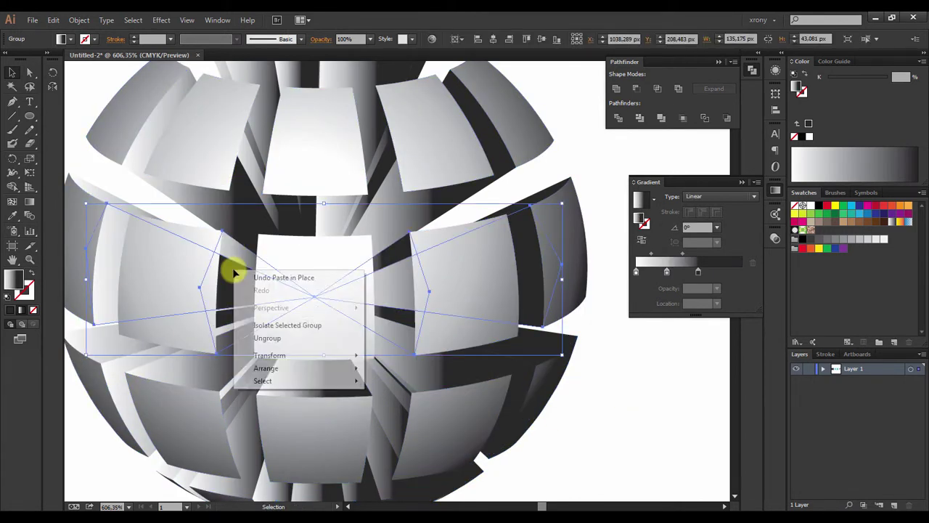
click(280, 368)
click(618, 450)
click(384, 298)
click(265, 311)
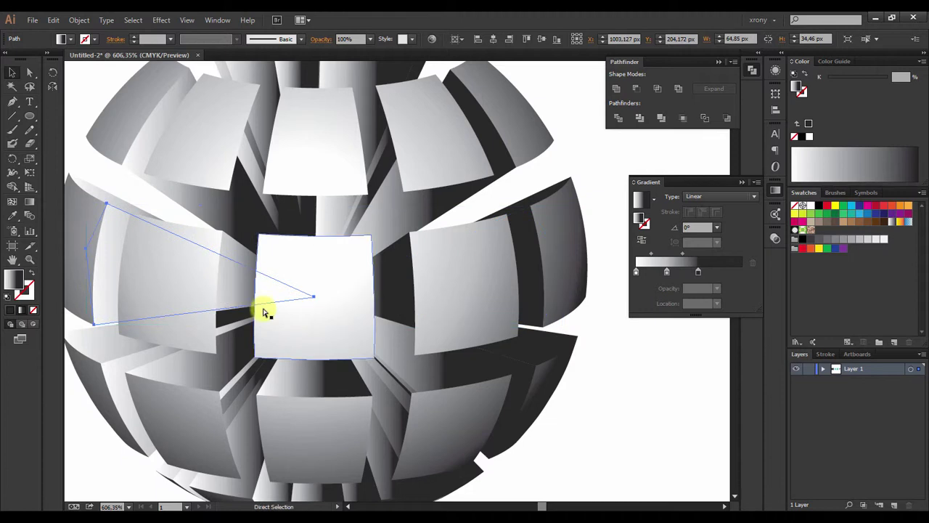
click(245, 328)
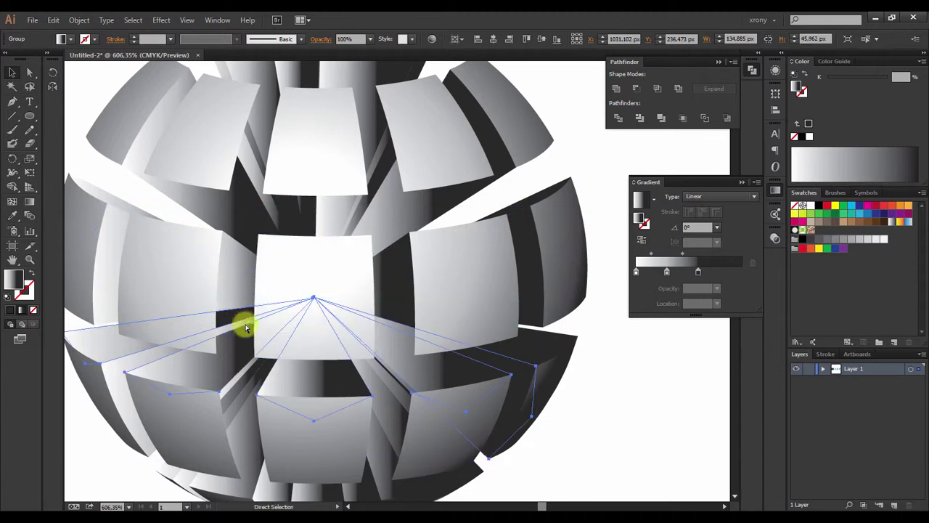
click(621, 409)
Select upper-row depth pieces in Outline view for Direct Selection editing.
scroll(503, 428, down, 2)
scroll(336, 207, up, 3)
scroll(337, 208, left, 2)
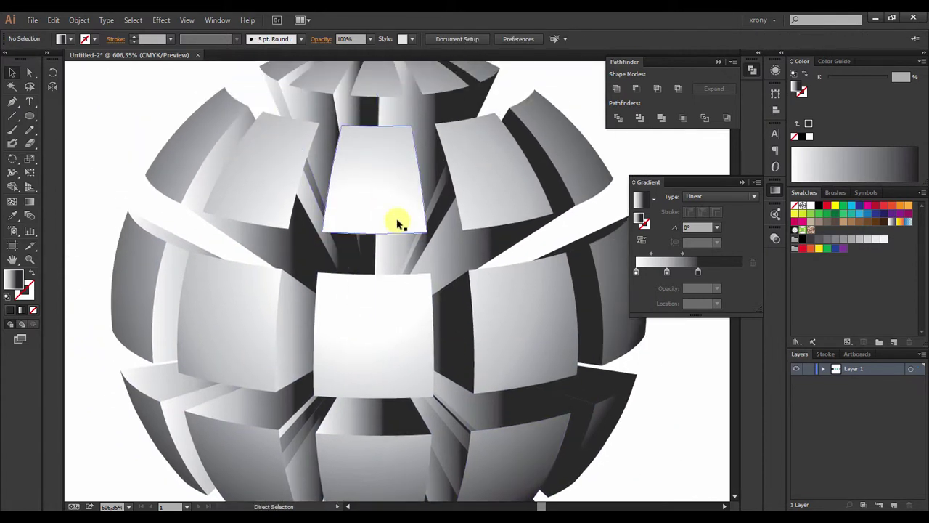
key(ctrl+y)
click(483, 215)
shift+click(263, 211)
key(ctrl+y)
key(a)
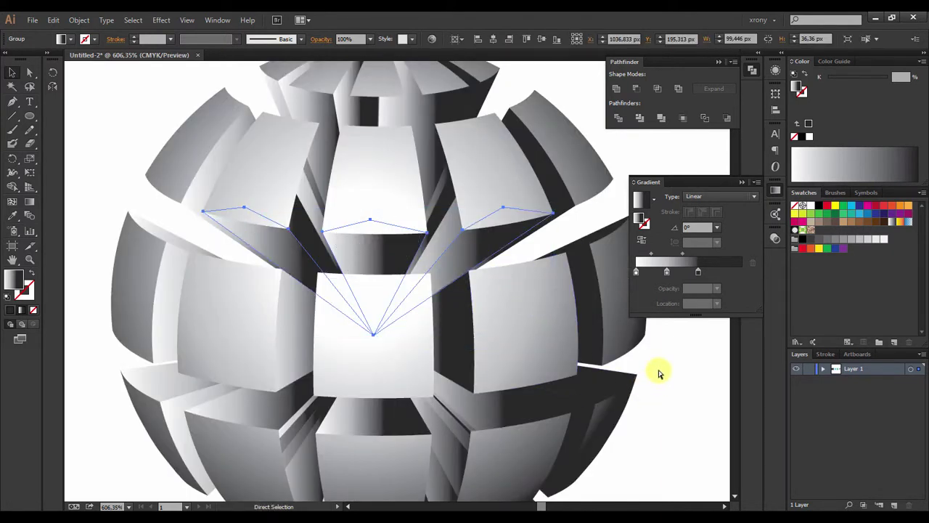
click(661, 377)
Group the upper-left and right-hand depth pieces into one fan.
scroll(664, 383, up, 2)
key(v)
key(ctrl+y)
click(289, 227)
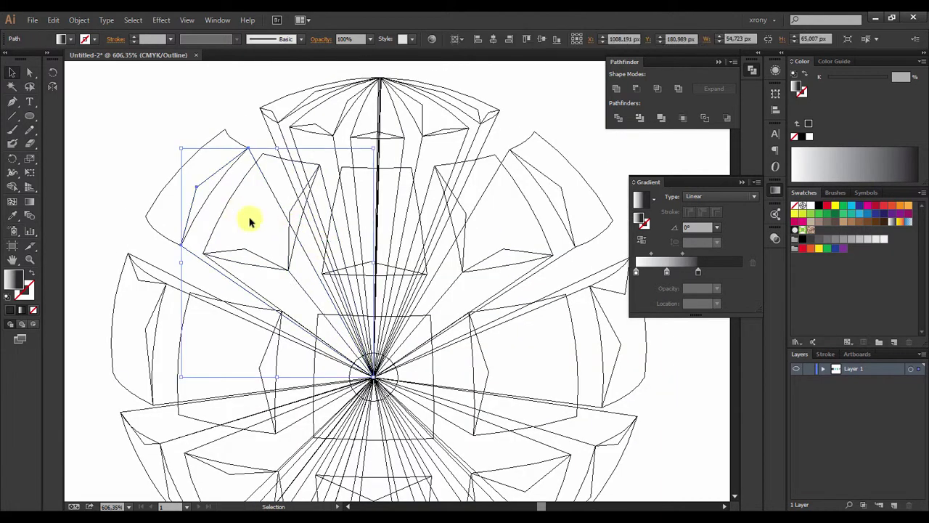
shift+click(191, 208)
shift+click(468, 242)
key(ctrl+g)
key(ctrl+y)
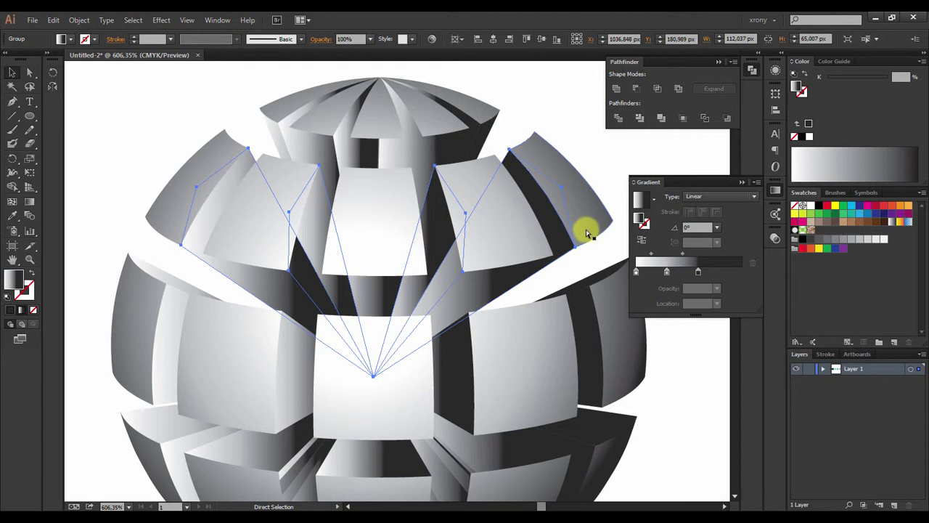
Swing the right-hand depth piece to point straight up.
key(v)
key(ctrl+shift+a)
click(508, 270)
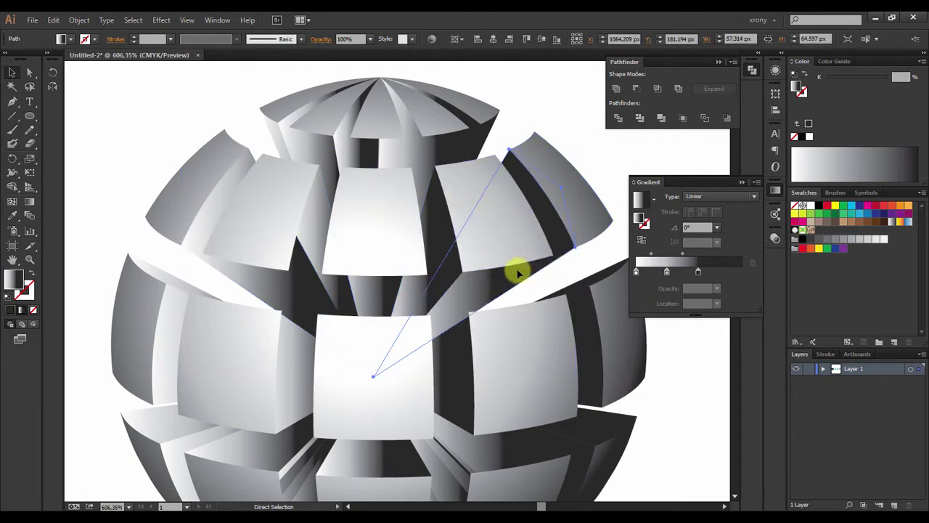
drag(490, 282, 384, 289)
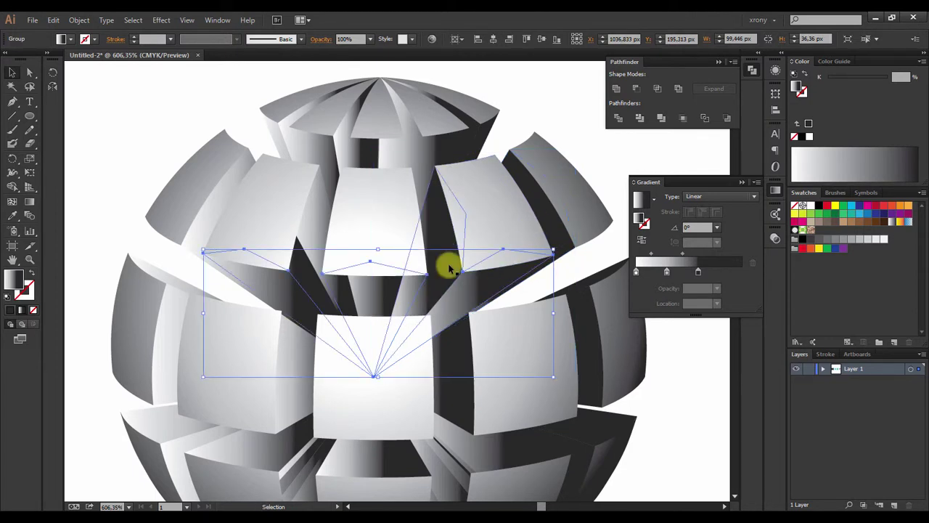
Select and inspect the fan of depth pieces and the single triangular piece.
click(337, 275)
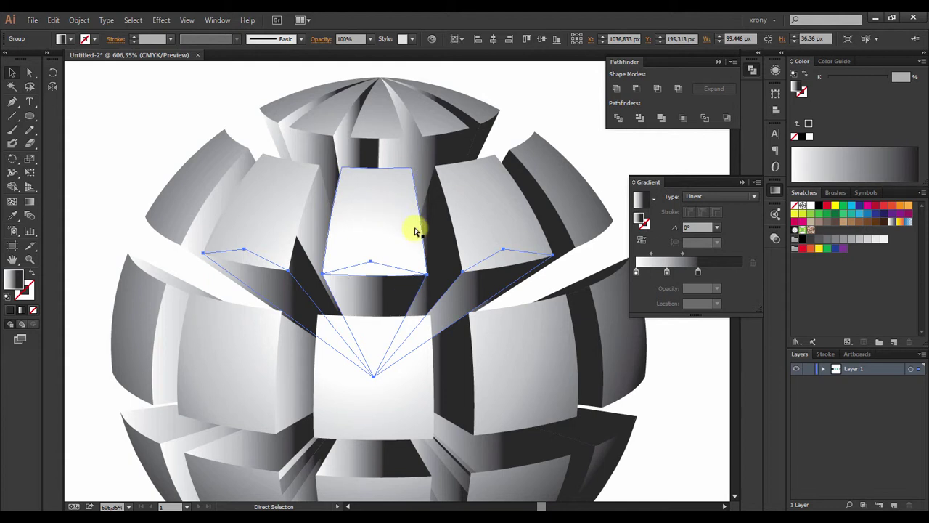
key(v)
click(515, 90)
click(301, 260)
click(560, 114)
scroll(420, 192, up, 2)
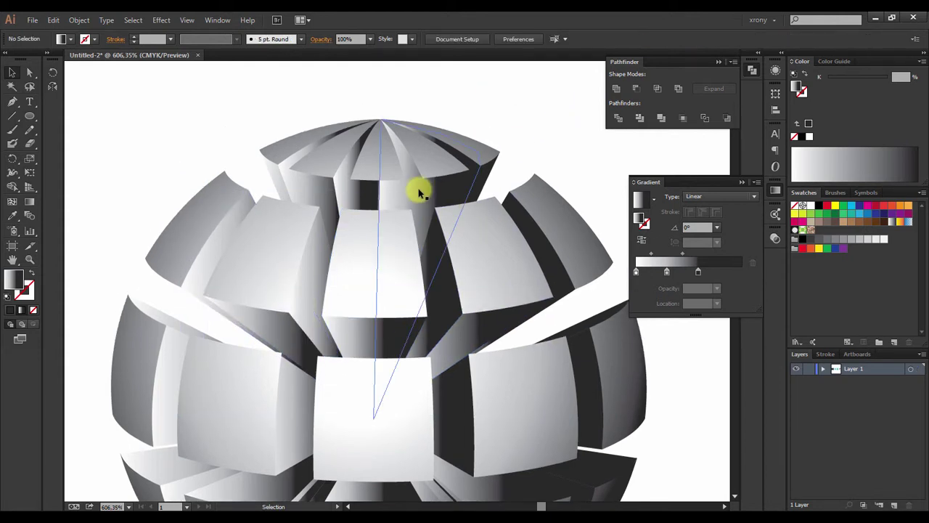
Group the three top wedge depth pieces, checking them in Outline view.
key(ctrl+y)
shift+click(442, 170)
shift+click(272, 153)
shift+click(489, 158)
key(ctrl+y)
key(a)
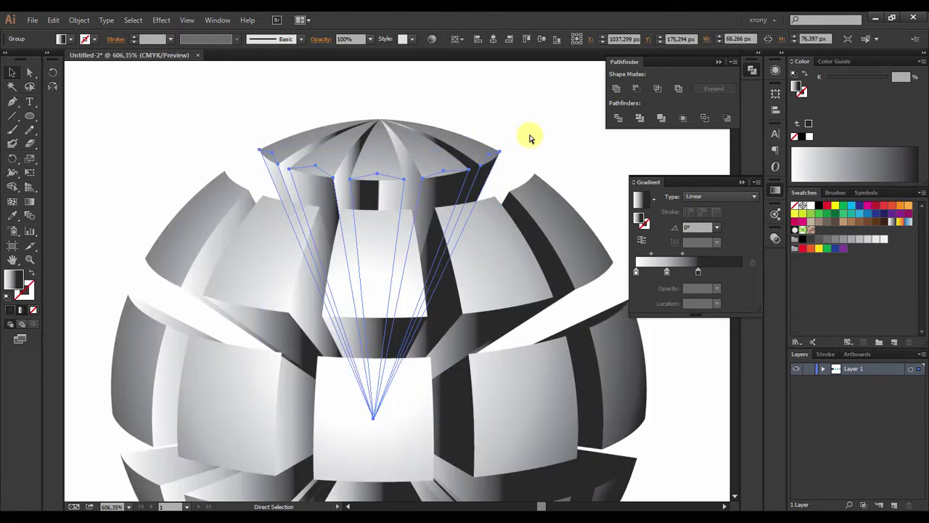
click(548, 149)
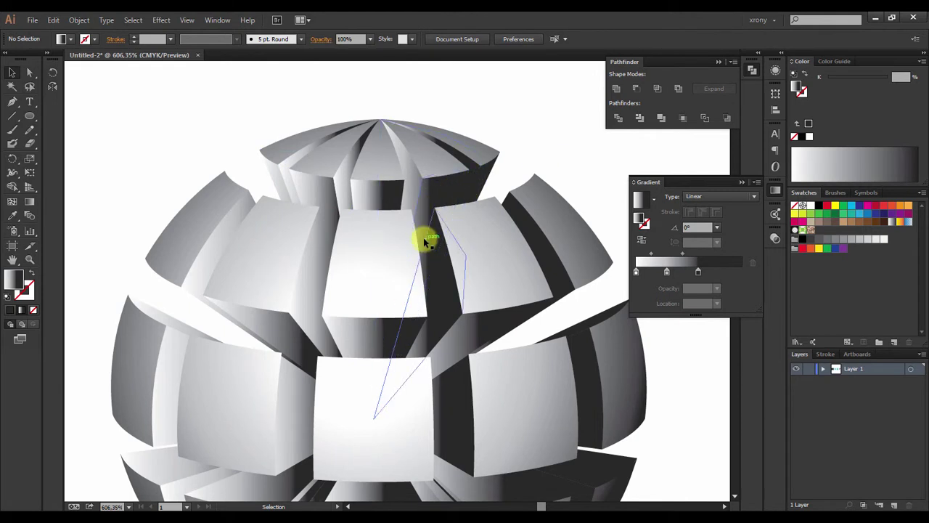
scroll(243, 323, down, 3)
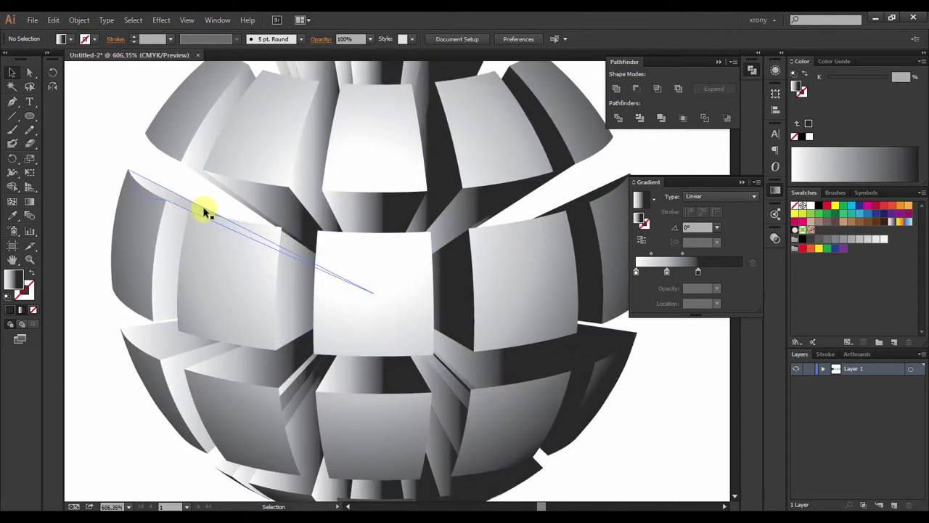
Stretch the upper-left depth piece out to the right tile and down toward the lower-left tiles.
click(265, 216)
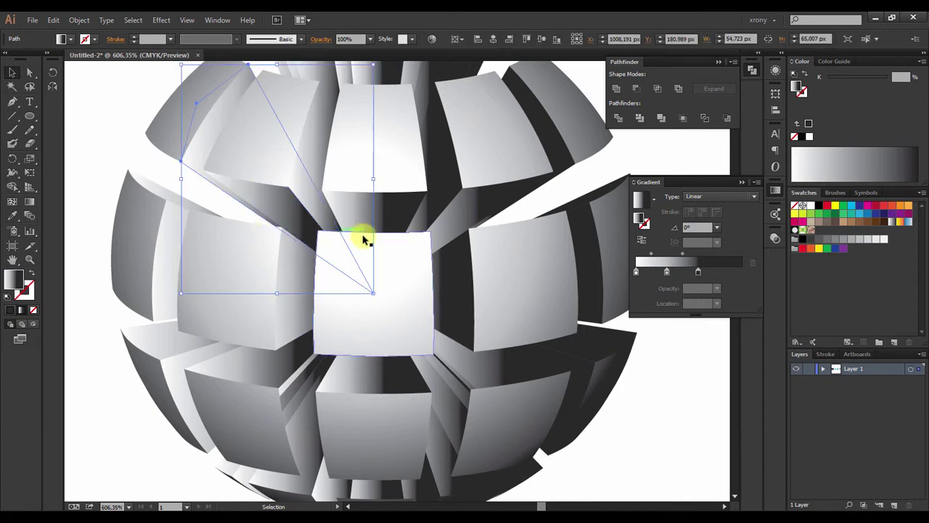
key(a)
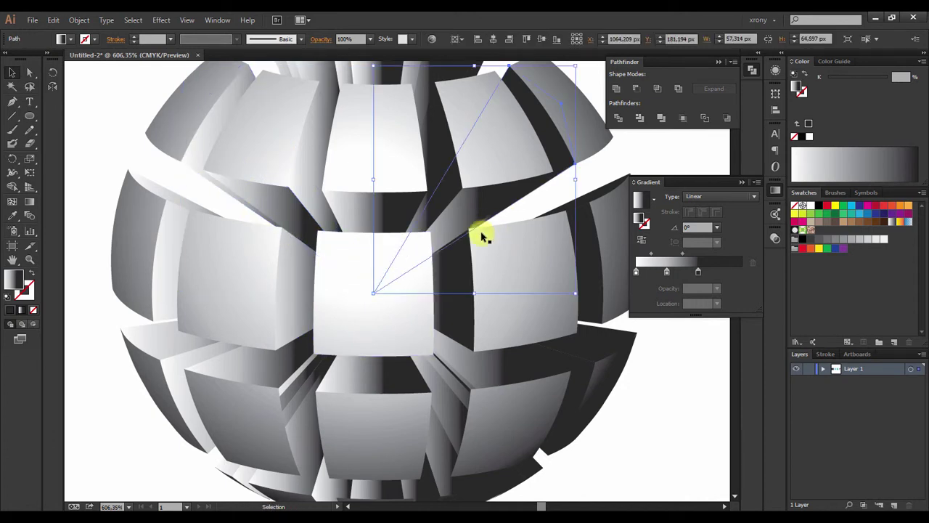
drag(463, 239, 461, 244)
key(v)
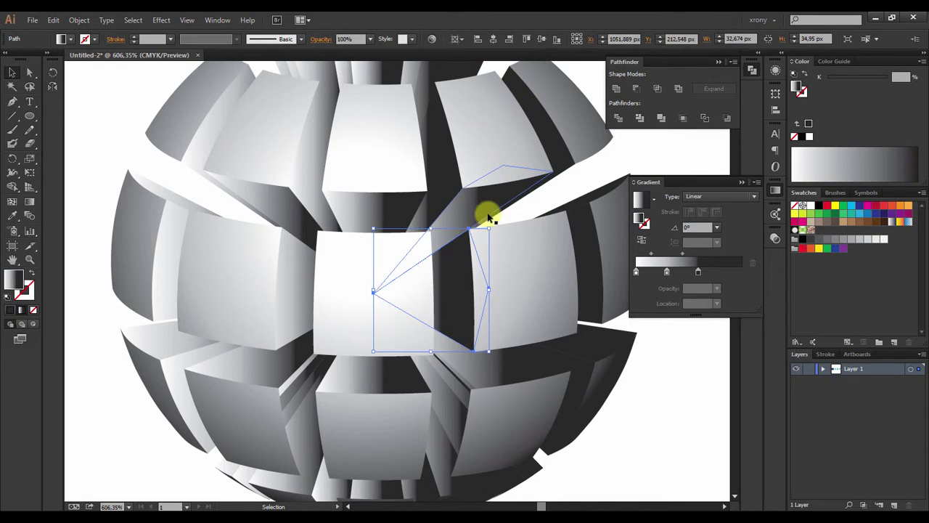
drag(575, 249, 158, 297)
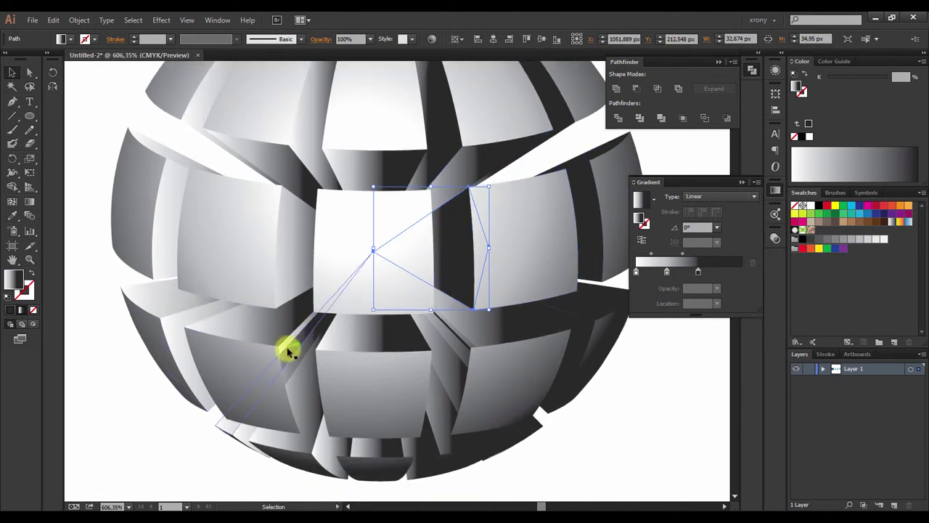
Group the left-side and wide lower depth pieces in Outline view.
key(ctrl+y)
scroll(279, 316, down, 2)
shift+click(275, 317)
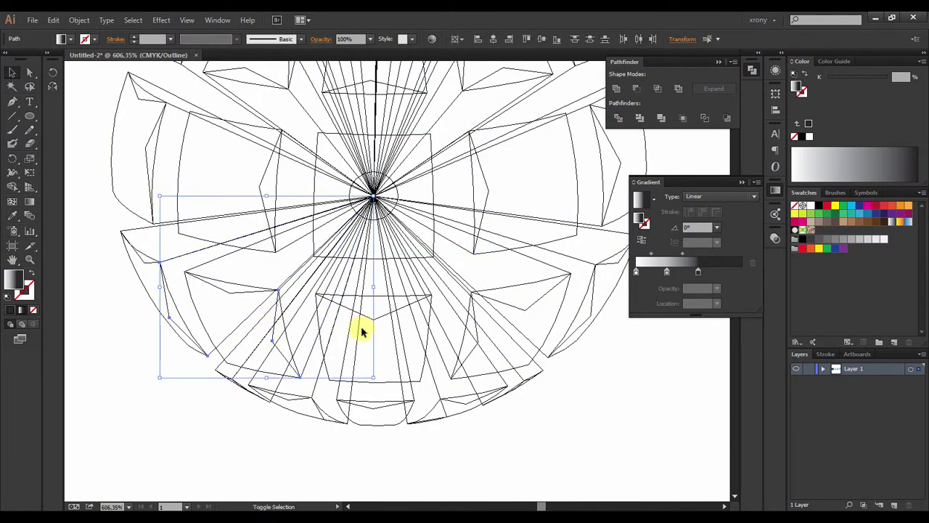
shift+click(479, 334)
key(ctrl+g)
key(ctrl+y)
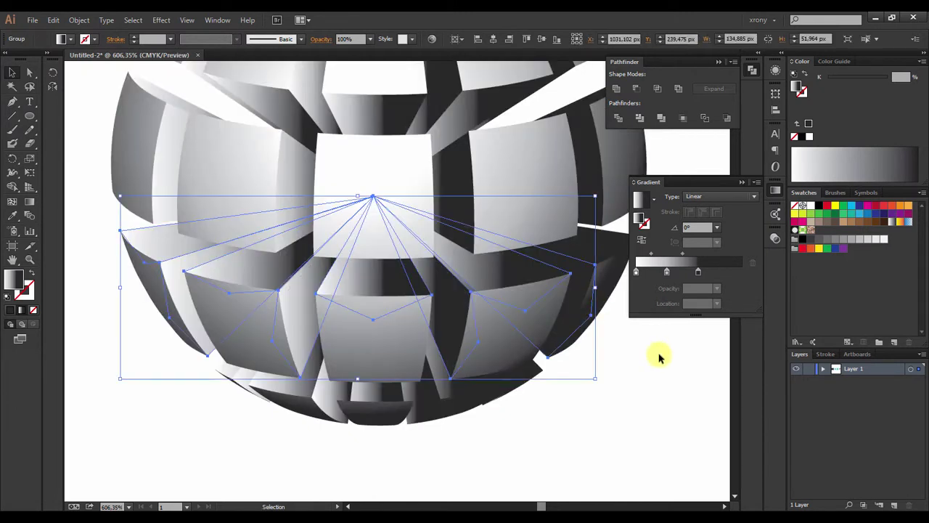
click(570, 447)
Check the lower depth group and its pieces in Outline view.
click(470, 287)
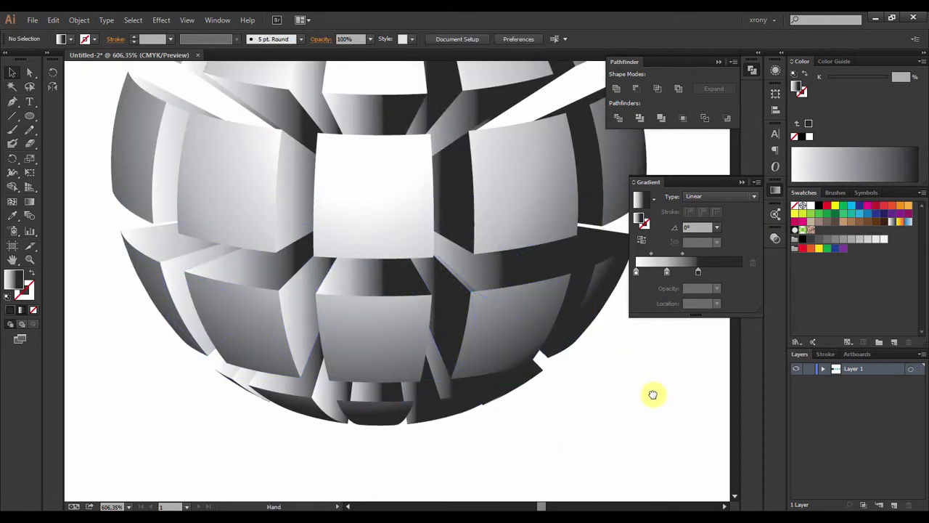
scroll(425, 268, right, 2)
click(608, 382)
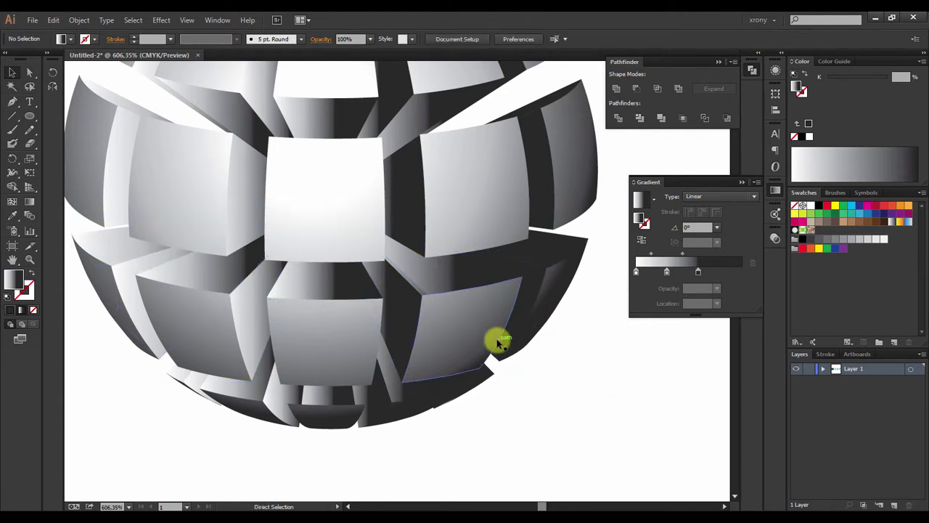
key(ctrl+y)
key(v)
click(543, 307)
click(571, 378)
click(482, 314)
click(533, 331)
click(531, 333)
click(543, 331)
Inspect the right-arc and lower-right depth pieces alongside the lower depth group.
click(554, 290)
key(a)
click(93, 327)
key(v)
click(99, 269)
key(ctrl+y)
click(448, 281)
key(v)
key(ctrl+shift+a)
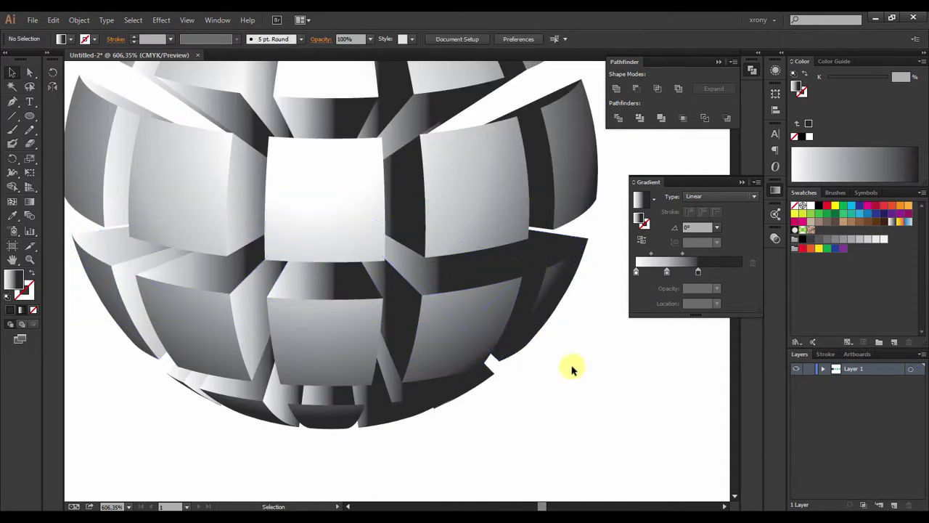
Zoom in on the globe's bottom edge in Outline view and select the bottom-centre depth piece.
scroll(529, 396, down, 1)
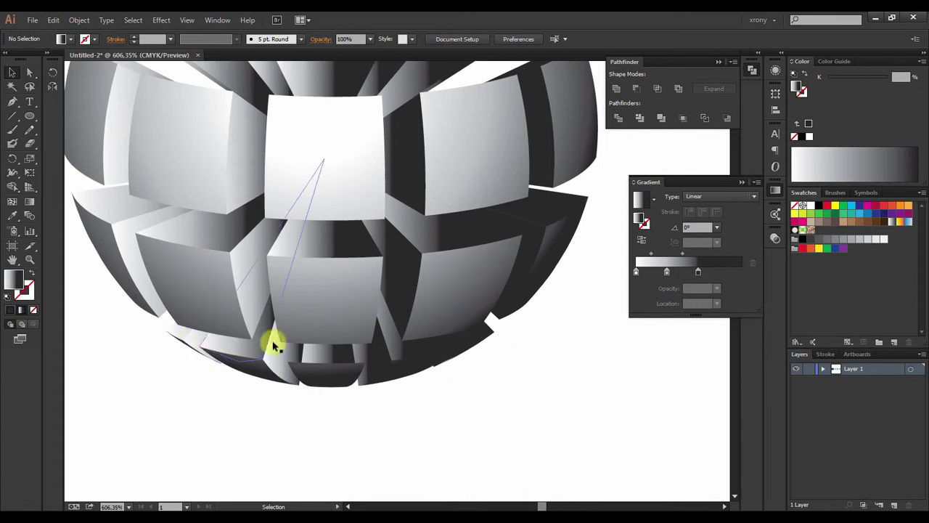
key(ctrl+y)
scroll(454, 407, up, 3)
key(ctrl+minus)
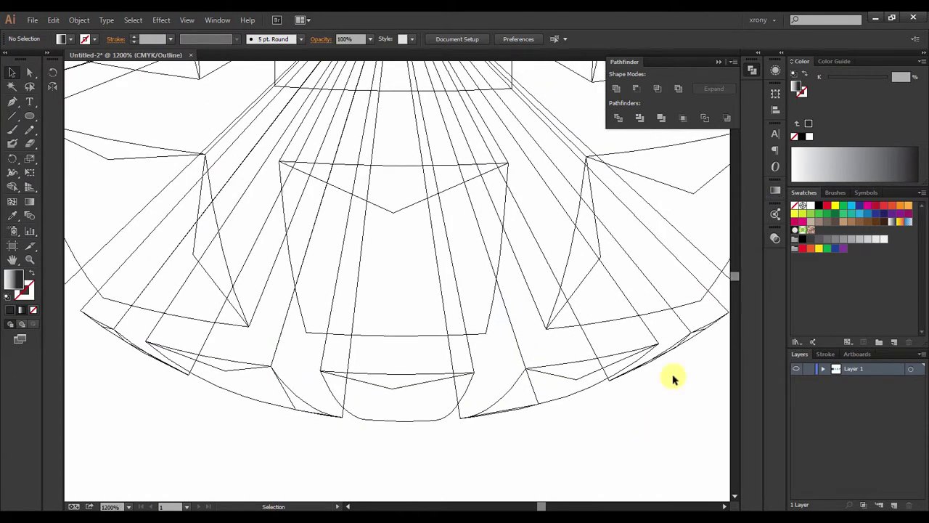
scroll(112, 367, up, 3)
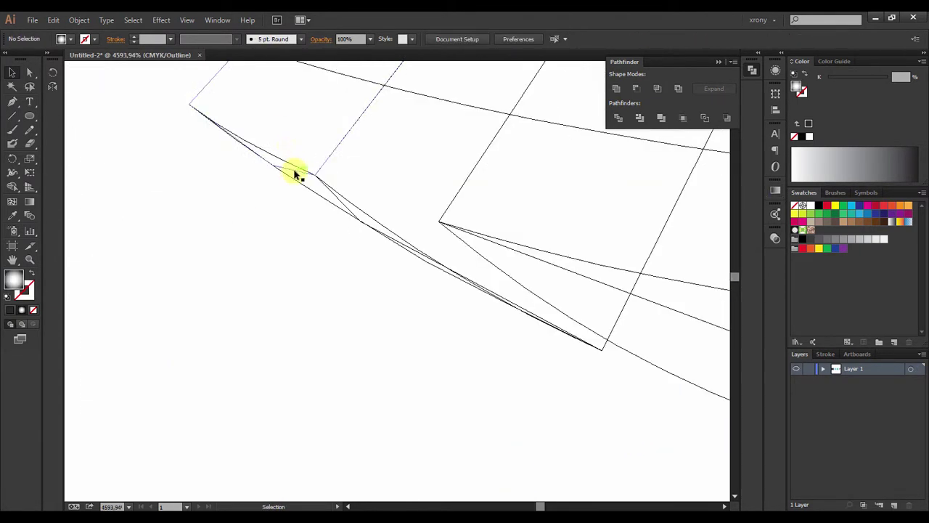
click(297, 174)
Marquee-select the lower depth group and return to the shaded preview.
scroll(545, 423, down, 3)
scroll(475, 429, up, 1)
scroll(435, 384, down, 3)
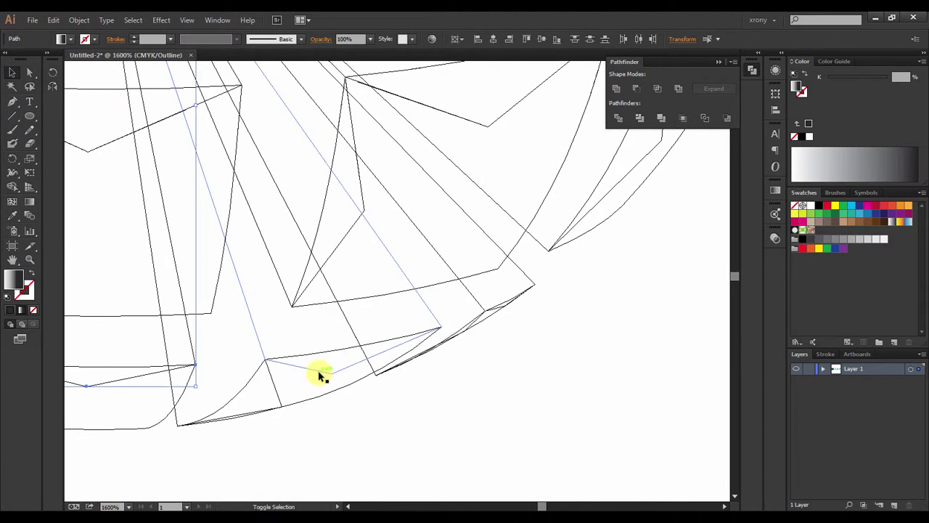
drag(498, 311, 529, 367)
key(ctrl+y)
key(v)
scroll(520, 367, down, 3)
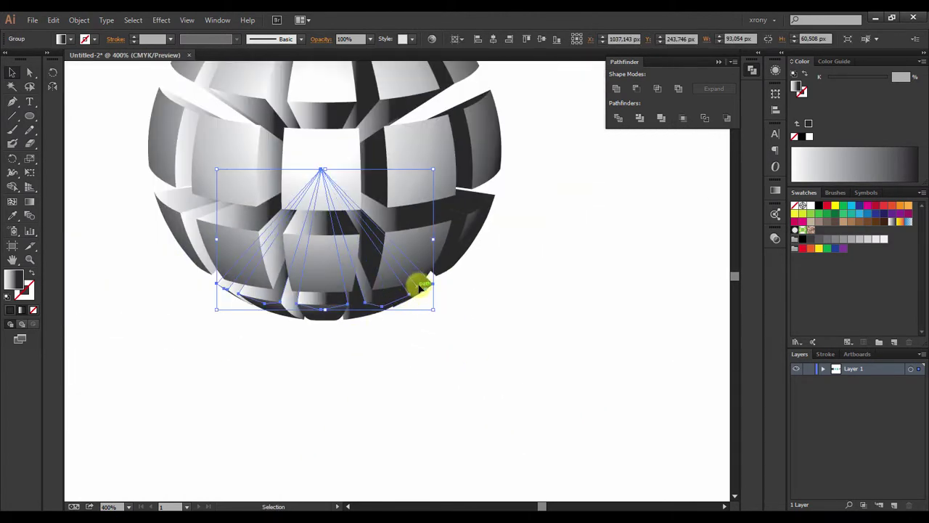
scroll(239, 348, up, 4)
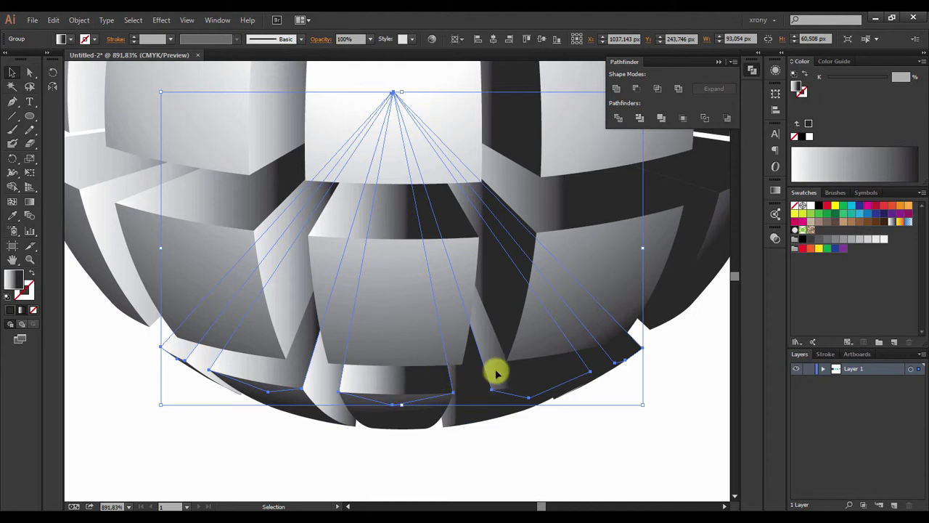
scroll(624, 369, down, 10)
Duplicate the grey globe and place the copy to its right.
drag(394, 260, 338, 259)
drag(338, 259, 454, 259)
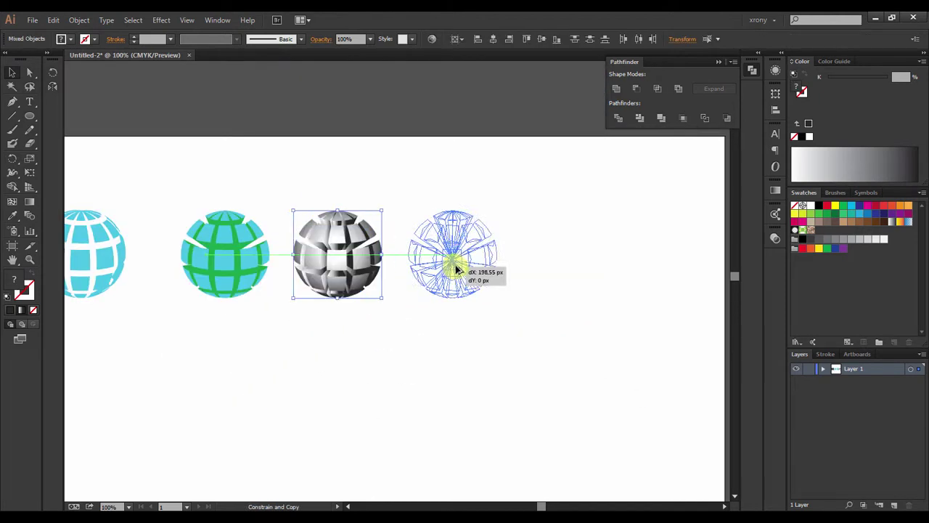
key(z)
drag(507, 306, 397, 191)
key(a)
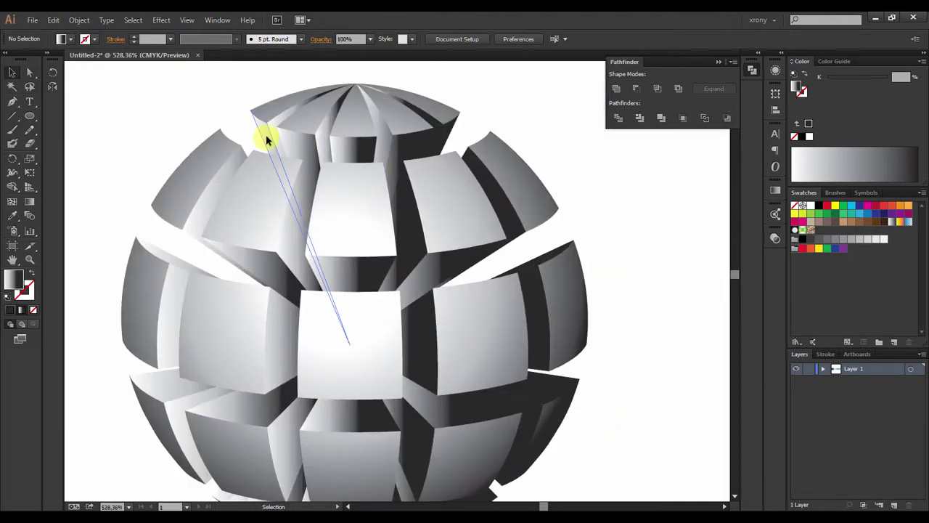
Push the top cap group's middle gradient stop toward the end in the Gradient panel.
click(267, 140)
key(g)
click(773, 187)
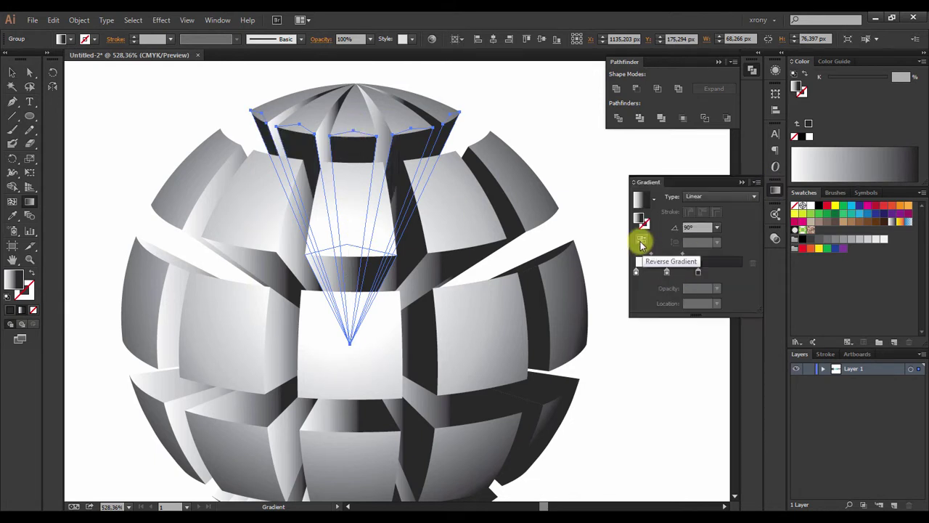
drag(710, 271, 731, 272)
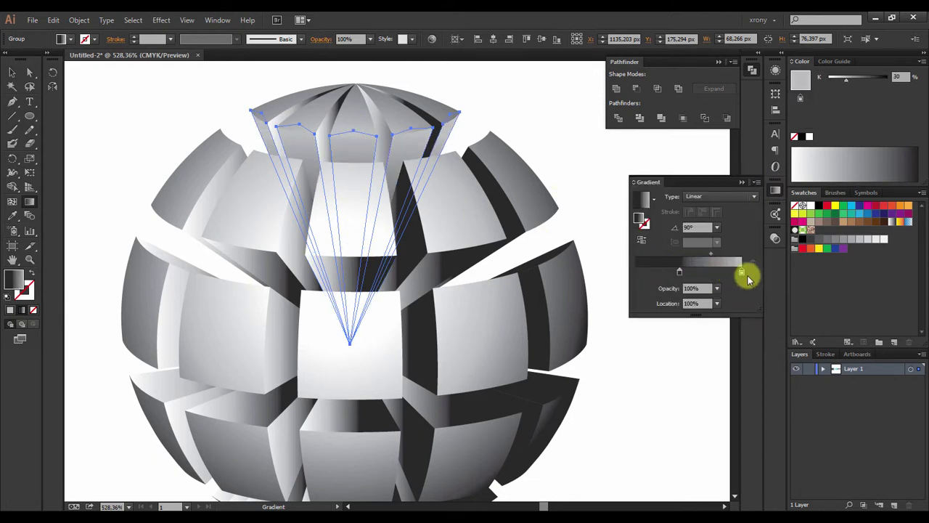
click(390, 141)
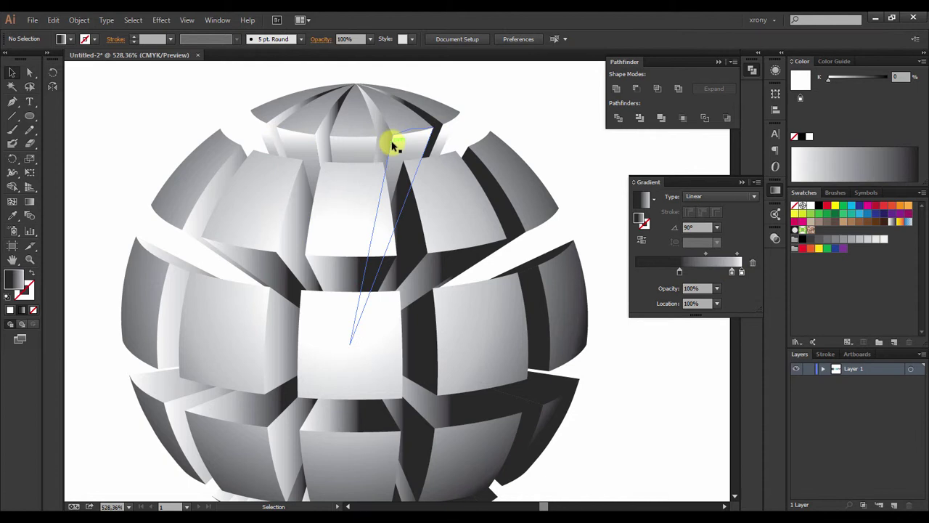
shift+click(435, 137)
Select the top dome cap and redraw its gradient vertically at 90°.
scroll(436, 136, up, 3)
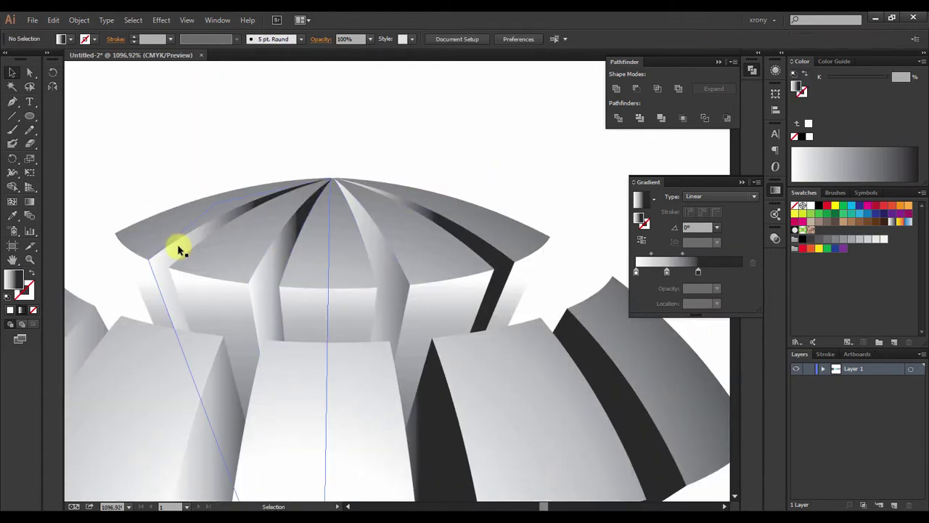
click(181, 246)
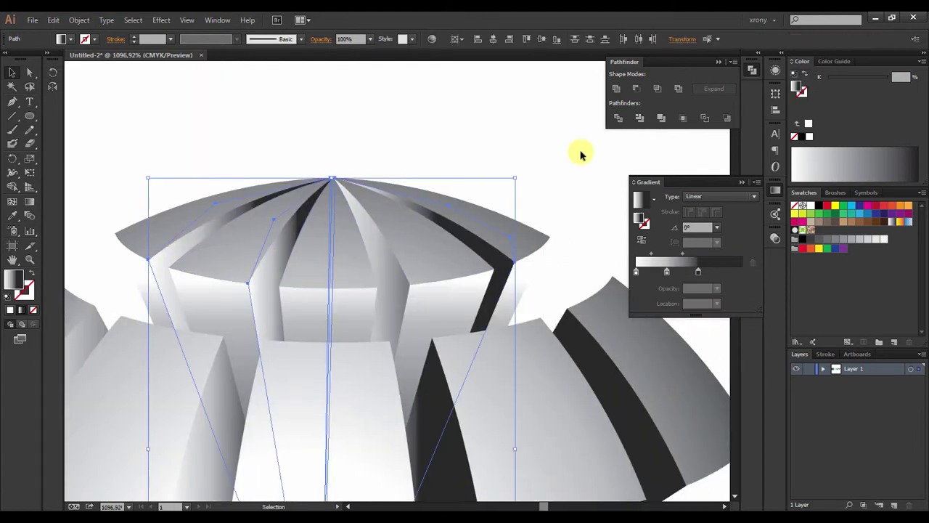
key(ctrl+y)
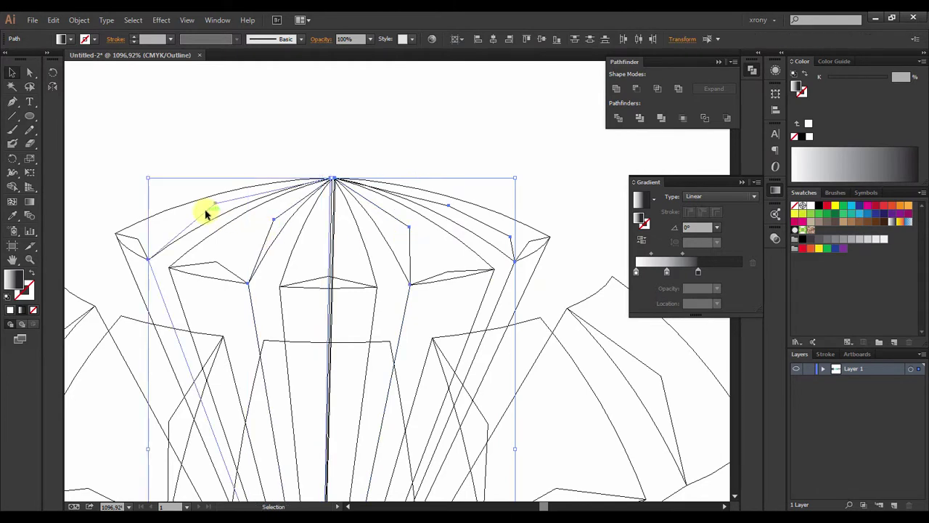
key(ctrl+y)
key(ctrl+minus)
key(ctrl+minus)
key(ctrl+minus)
key(g)
drag(366, 412, 368, 411)
scroll(441, 305, down, 3)
Copy the dome gradient onto the ring above centre and redraw it vertically outward.
key(v)
click(559, 294)
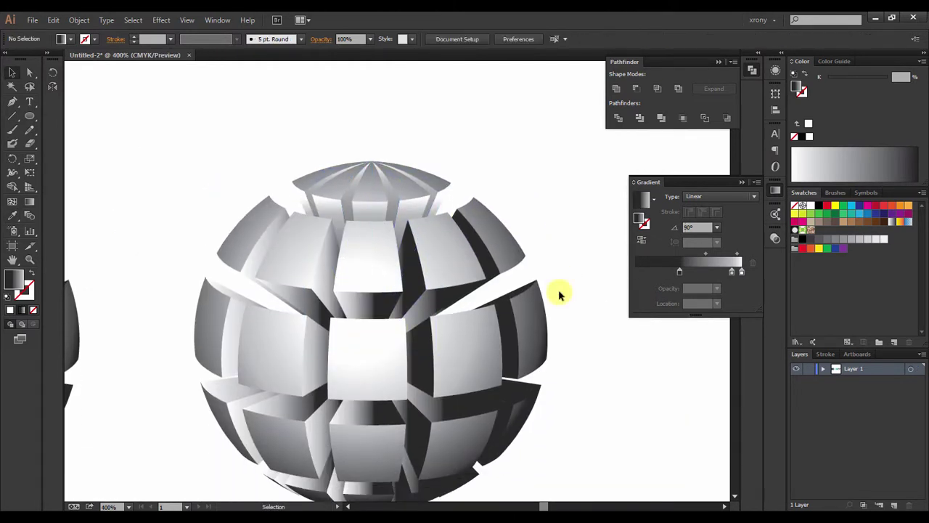
click(313, 302)
key(g)
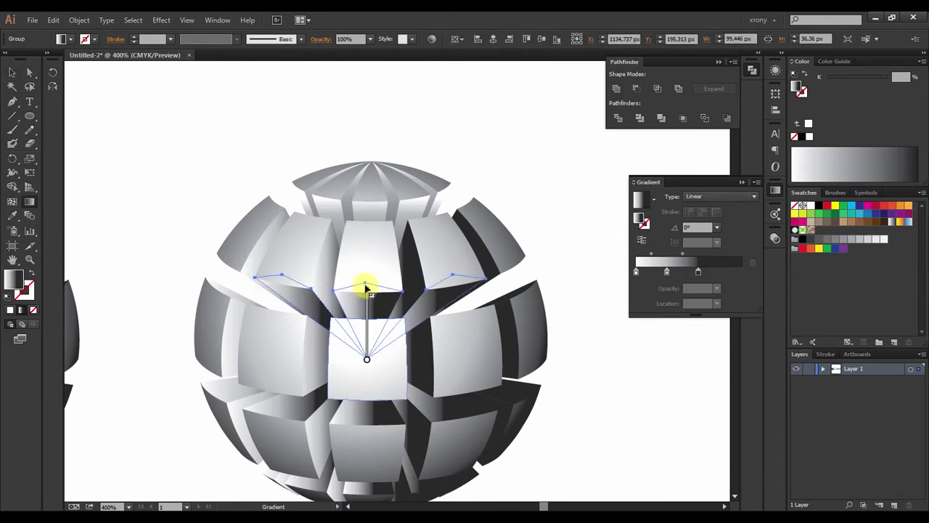
key(i)
click(420, 203)
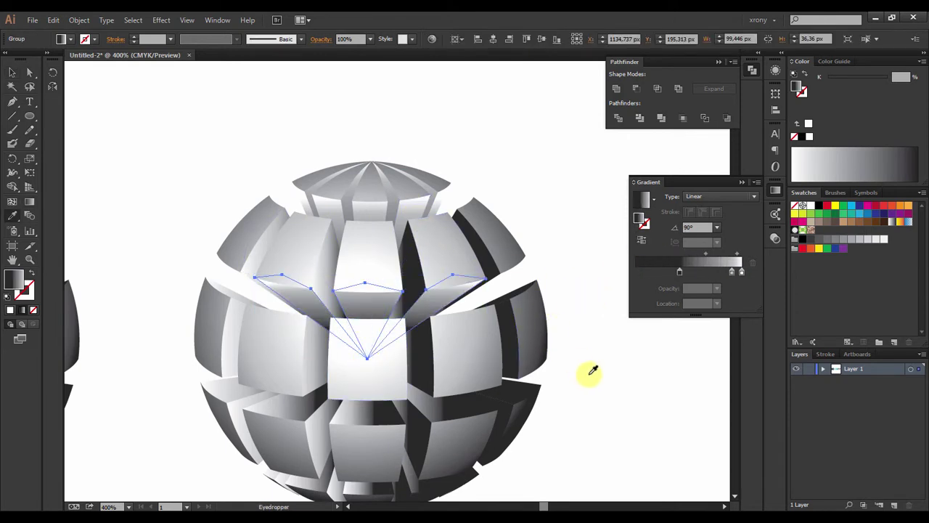
drag(365, 349, 370, 276)
click(566, 353)
Sample the gradient onto the ring below centre, reverse it, and redraw it downward.
scroll(566, 353, down, 3)
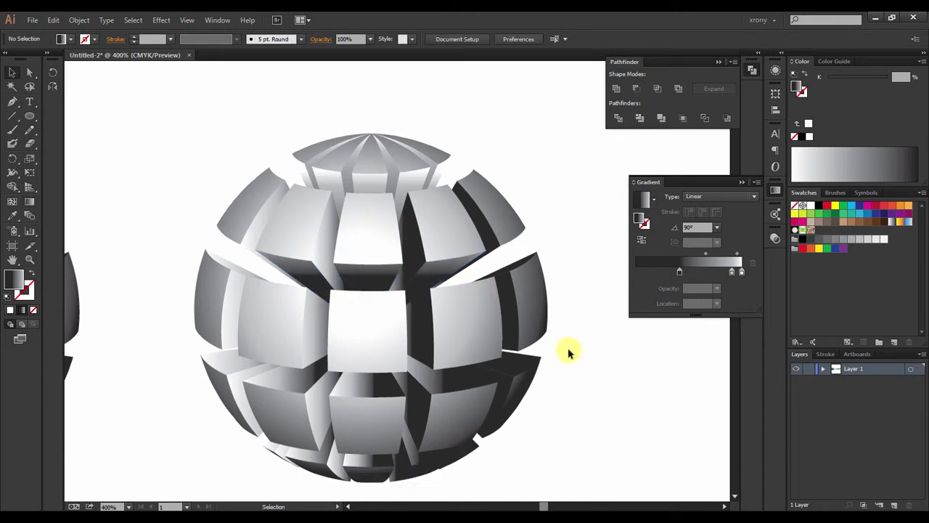
ctrl+click(366, 344)
drag(366, 344, 369, 408)
key(i)
click(383, 263)
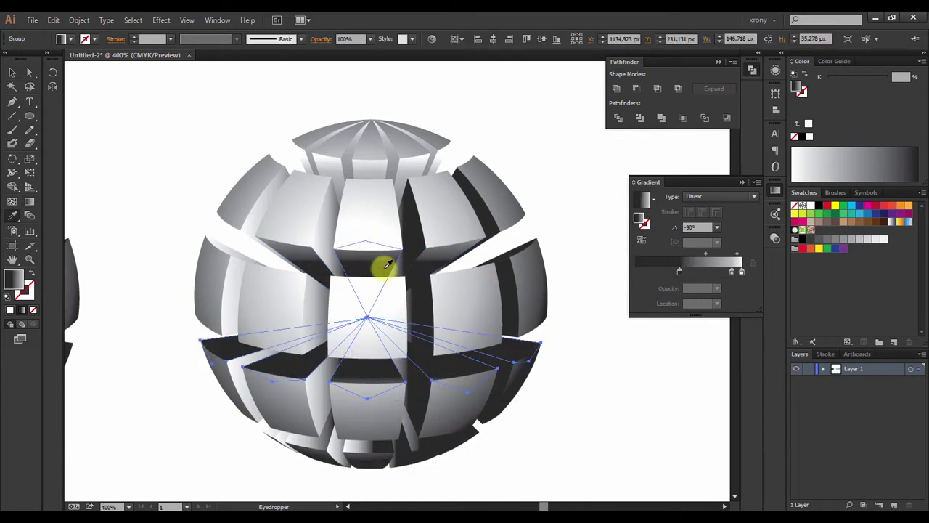
click(642, 240)
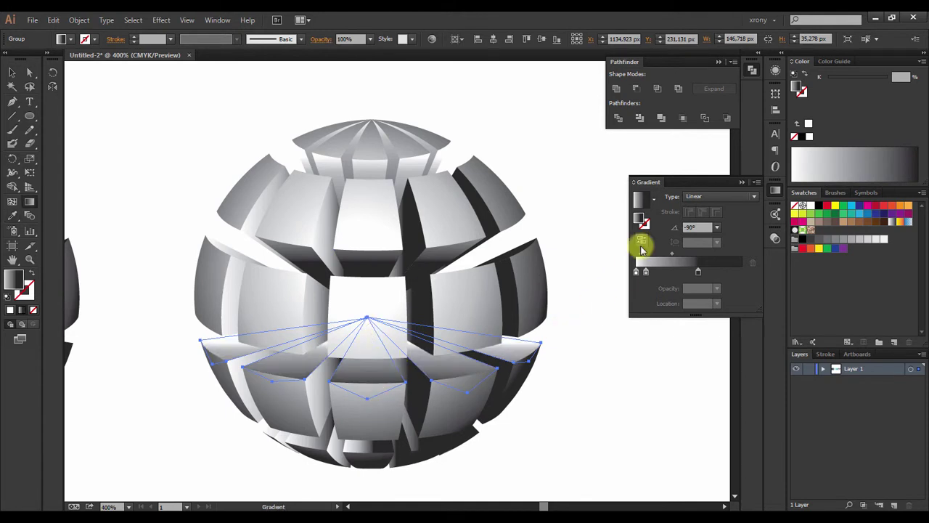
drag(370, 332, 369, 400)
Try a radial gradient on the lower ring, then revert to linear drawn from the centre down.
drag(367, 317, 361, 403)
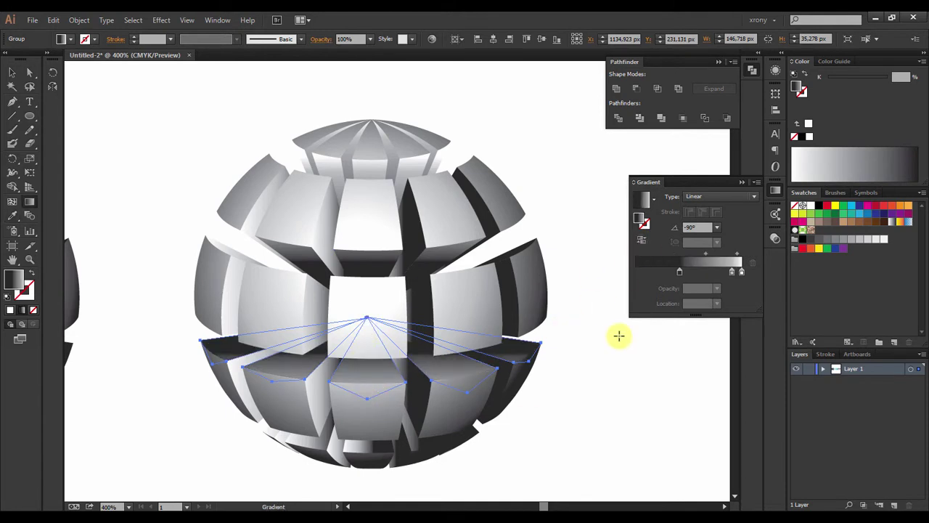
click(702, 221)
drag(367, 317, 371, 403)
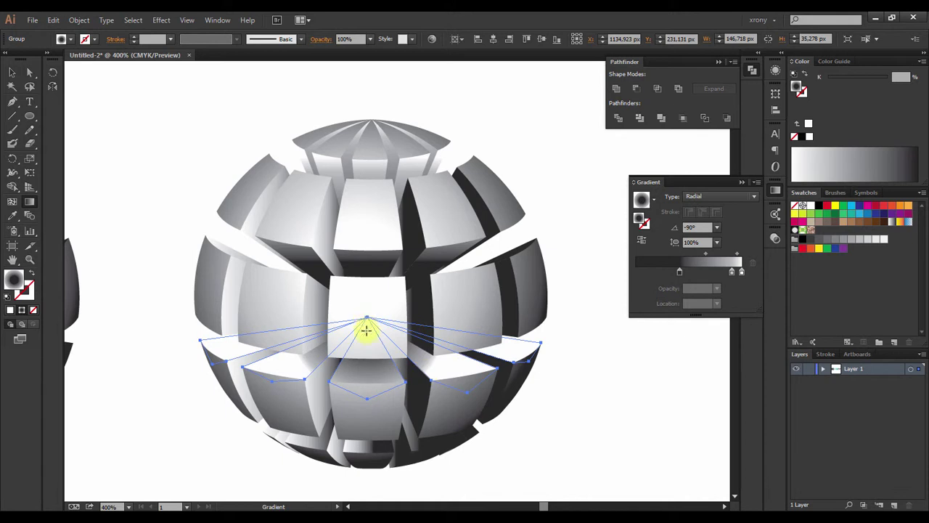
click(726, 196)
click(693, 209)
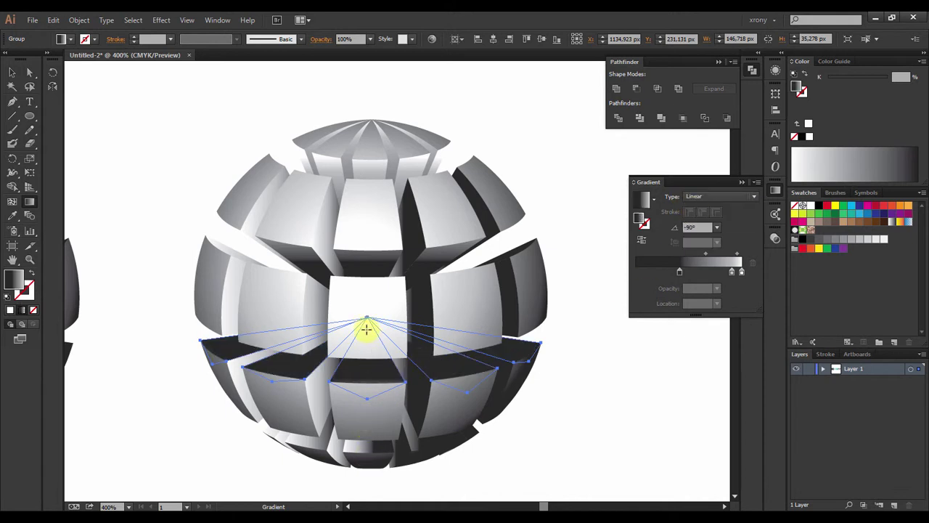
drag(367, 319, 369, 386)
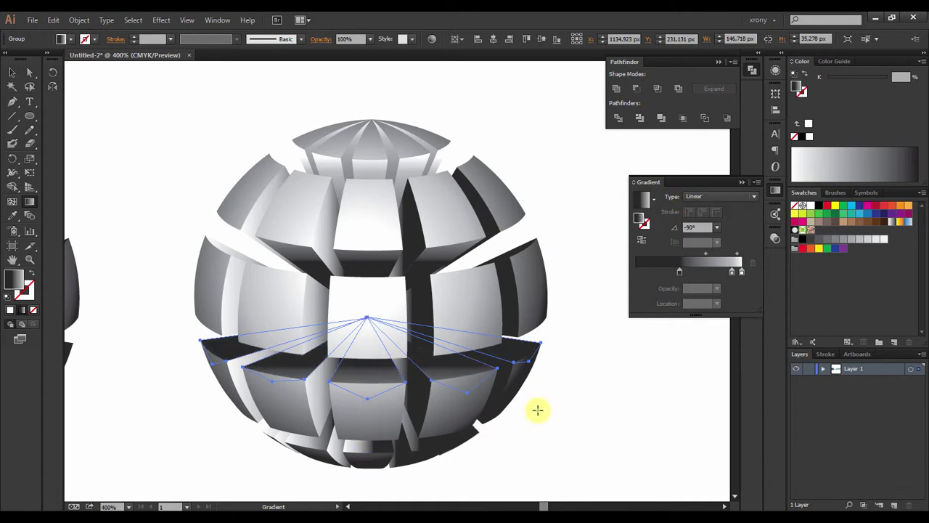
Shade the bottom row of tiles with a gradient running from the centre downward.
scroll(543, 391, down, 3)
click(375, 349)
drag(367, 223, 375, 349)
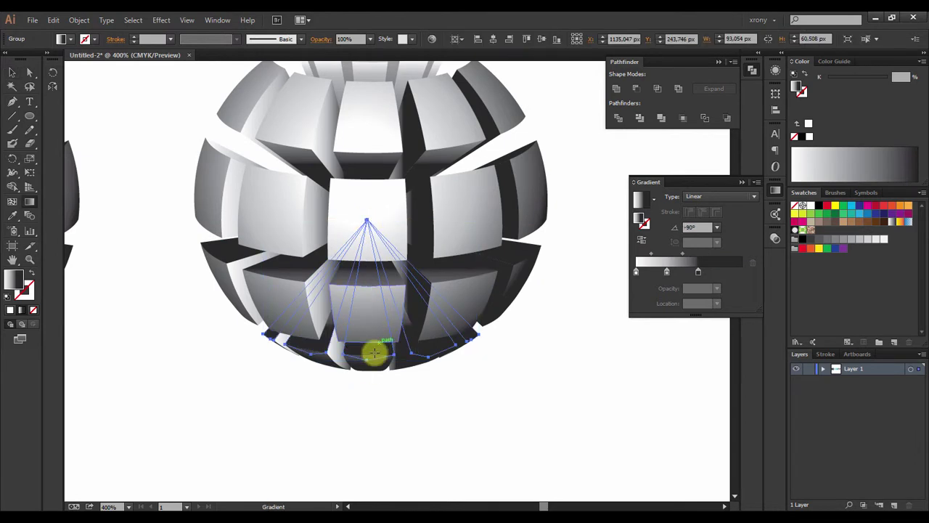
key(i)
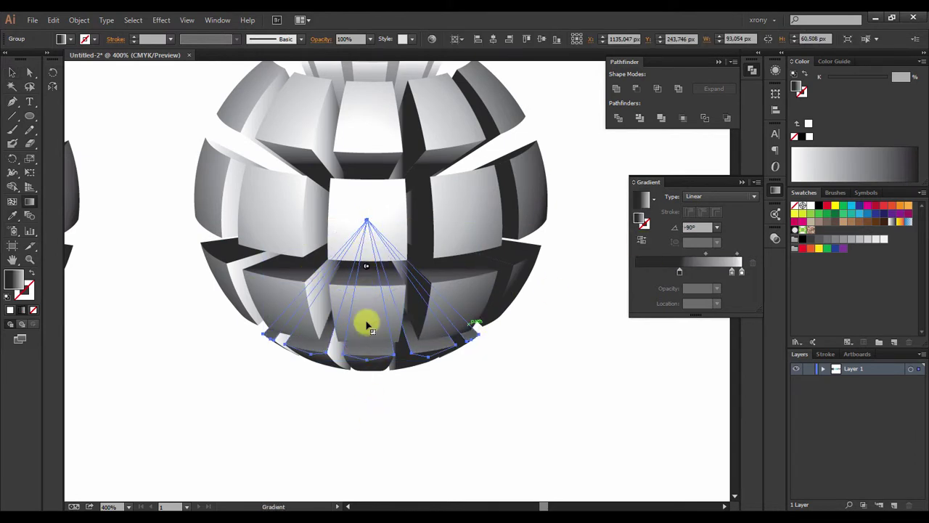
key(v)
click(529, 394)
Apply the sampled gradient to four tiles in the upper ring.
scroll(529, 394, up, 3)
click(253, 220)
shift+click(328, 207)
shift+click(477, 201)
shift+click(407, 243)
key(i)
click(404, 264)
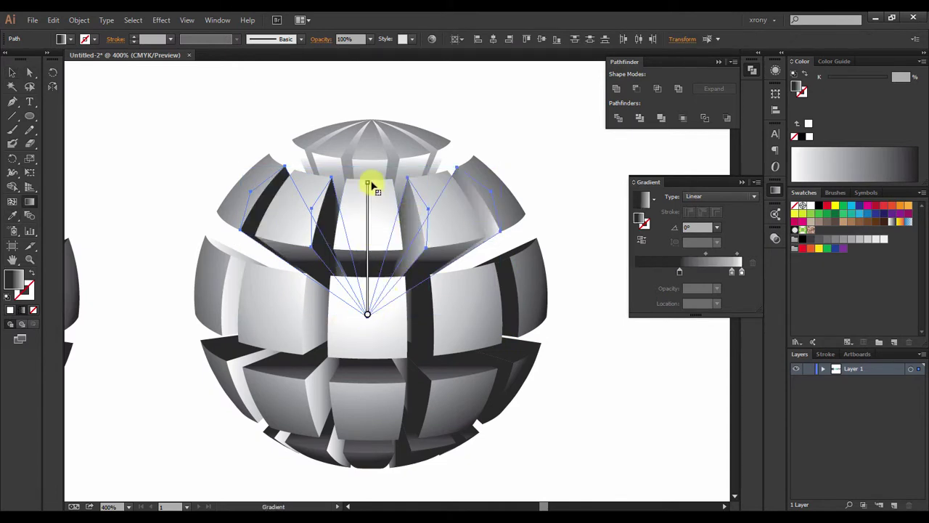
Shade the left and right middle-ring tiles with one horizontal gradient.
key(v)
scroll(400, 327, down, 2)
click(232, 265)
shift+click(506, 267)
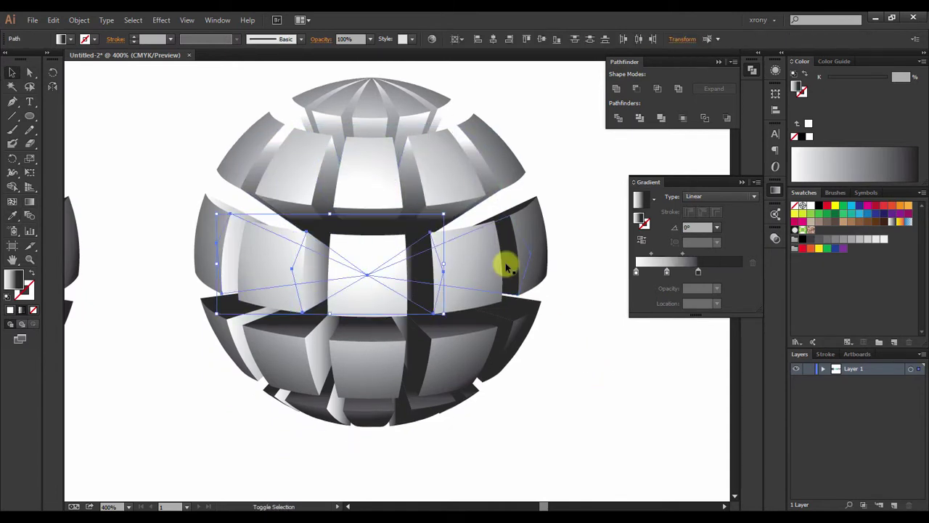
key(g)
mouse_move(530, 255)
mouse_down()
mouse_move(377, 258)
mouse_move(372, 321)
mouse_move(361, 232)
mouse_up()
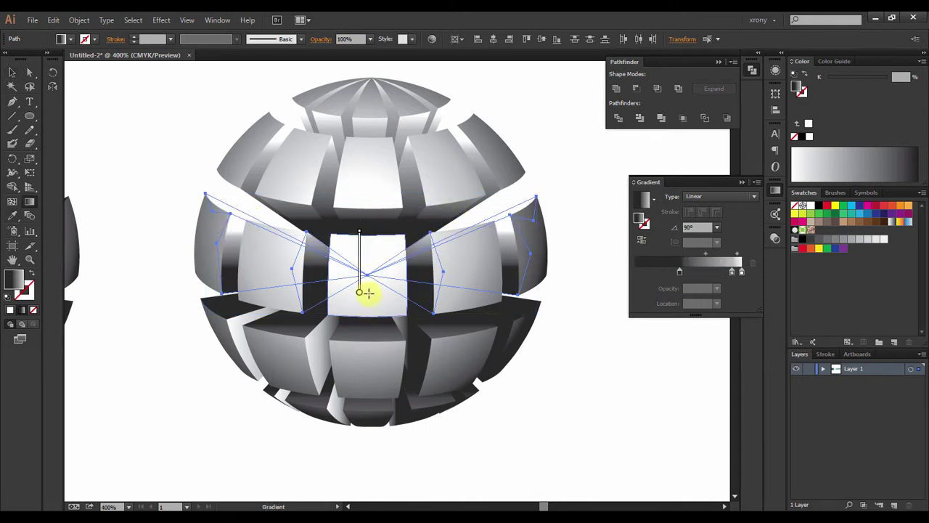
Re-aim the left middle-ring tile's gradient at an angle toward the centre tile.
key(a)
click(426, 277)
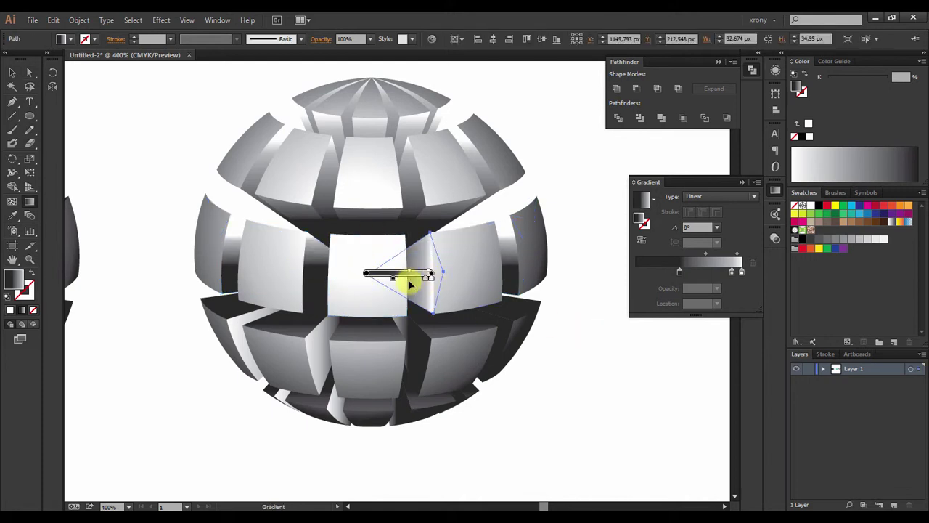
click(343, 272)
key(a)
click(479, 261)
ctrl+click(232, 253)
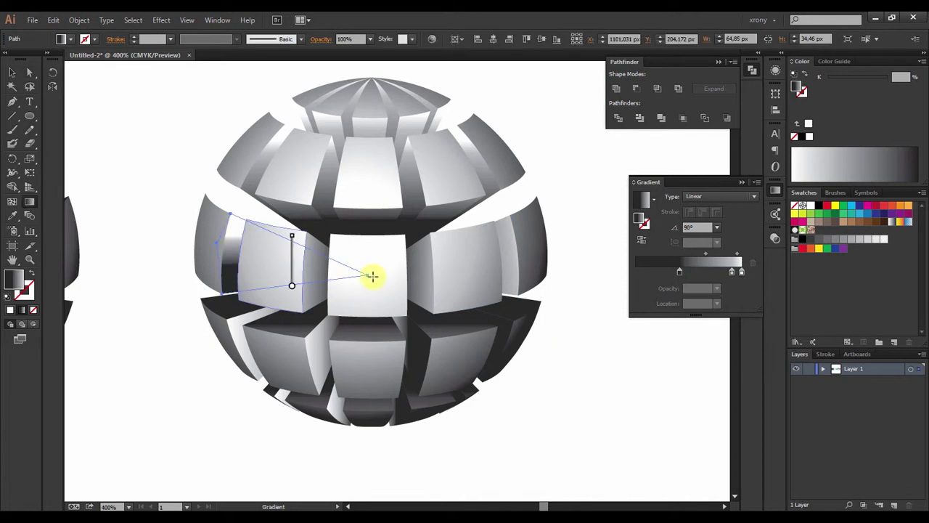
drag(368, 275, 216, 244)
Select the upper tiles, the triangular piece and the upper-right depth piece above the centre.
key(a)
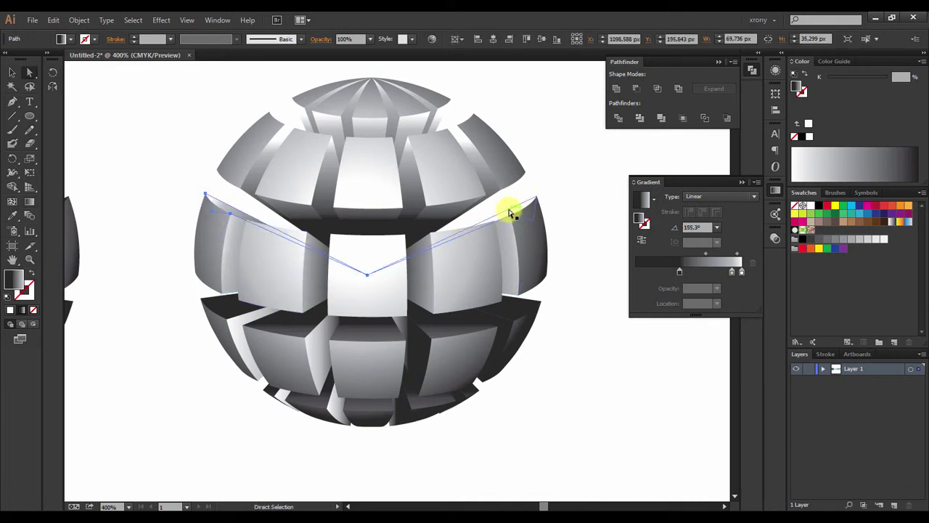
scroll(585, 338, up, 1)
click(270, 169)
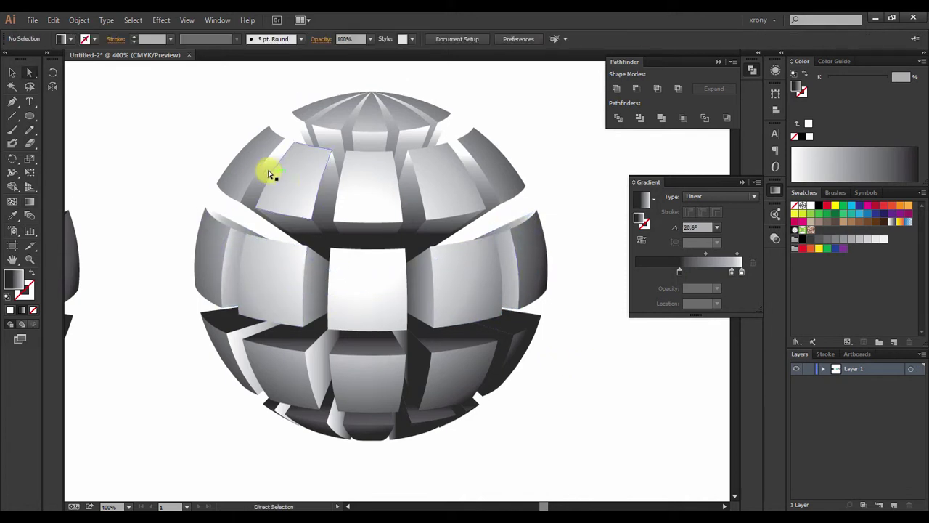
key(g)
ctrl+click(444, 188)
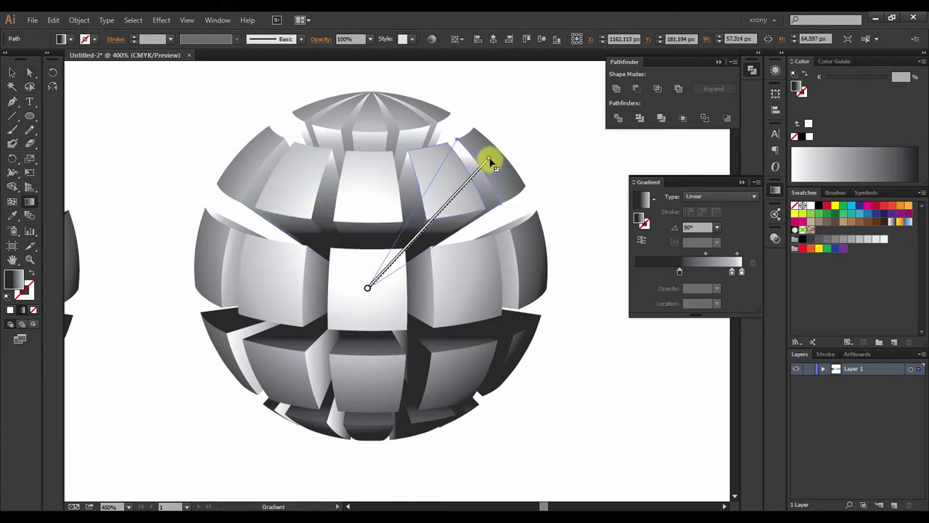
drag(491, 161, 491, 161)
scroll(577, 352, down, 3)
key(a)
click(383, 193)
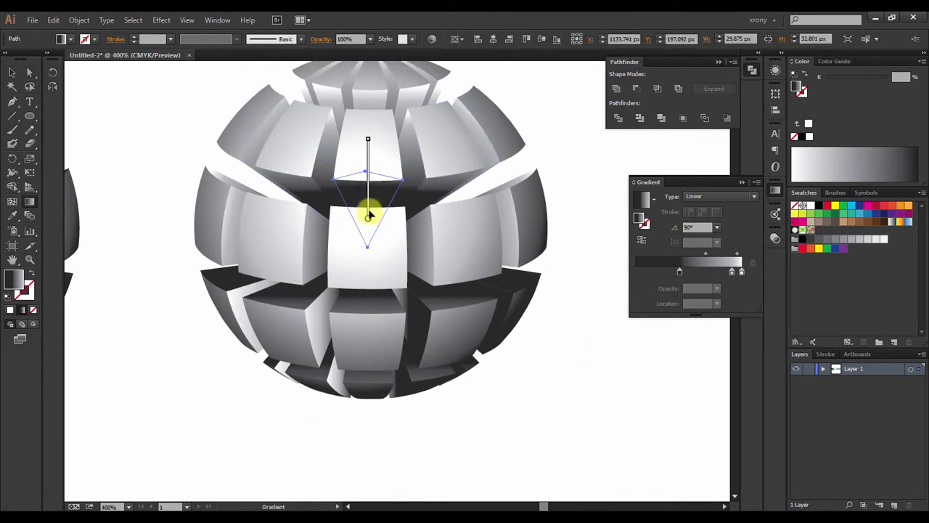
ctrl+click(440, 190)
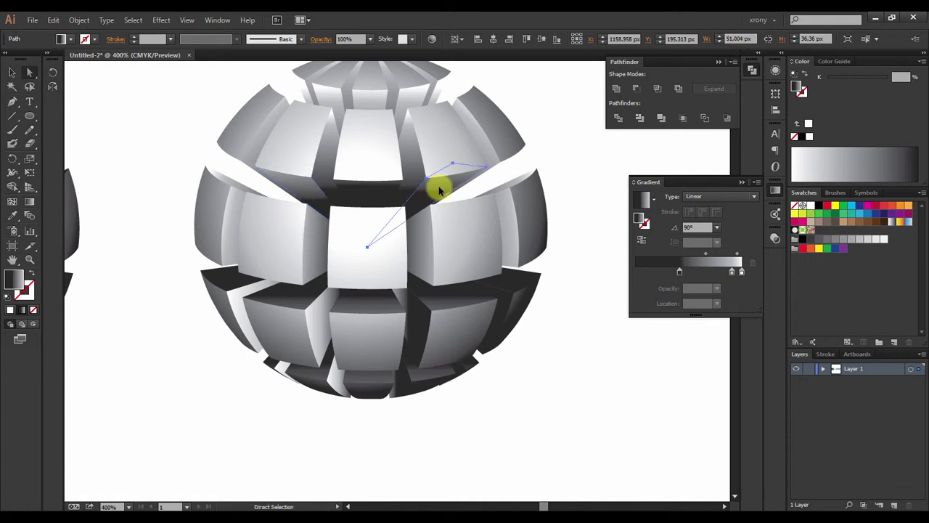
scroll(560, 338, up, 3)
Give the top fan paths one shared vertical gradient, stretched upward to darken them.
key(v)
click(378, 148)
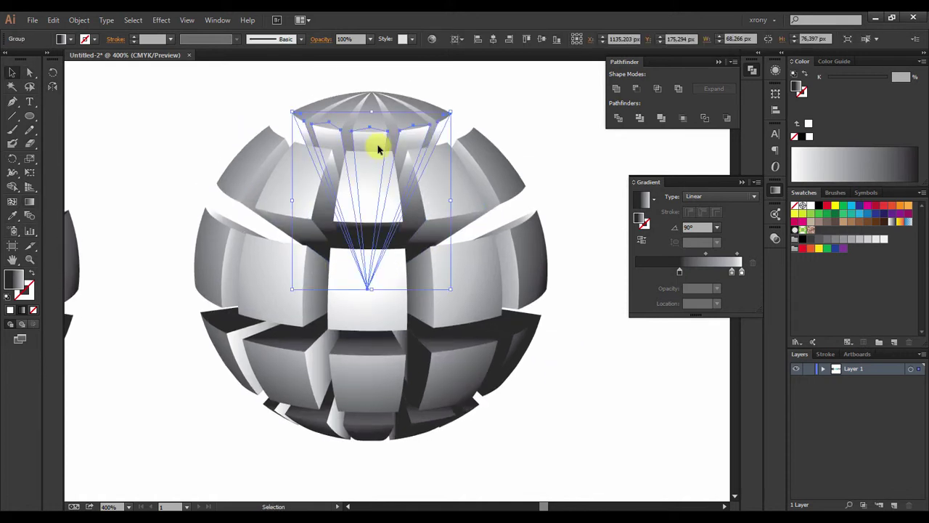
click(585, 225)
click(348, 138)
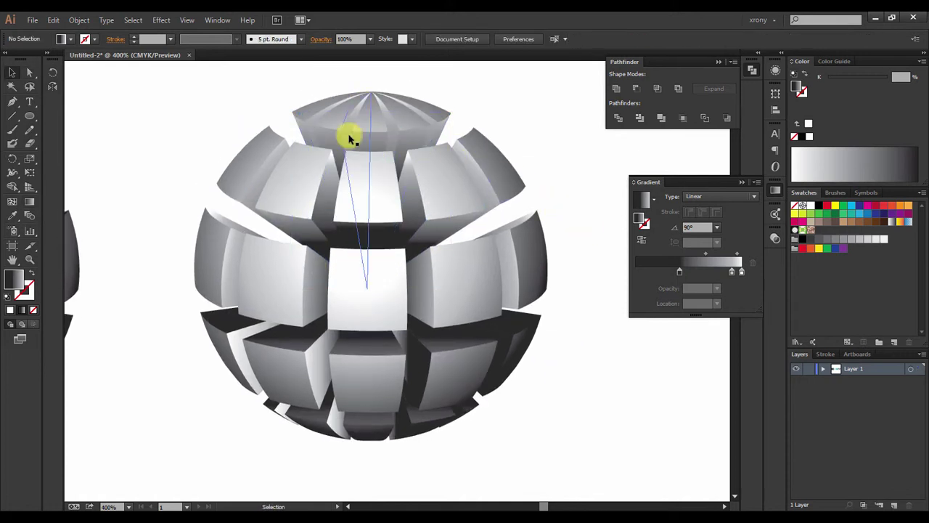
shift+click(390, 137)
shift+click(431, 120)
scroll(477, 249, up, 3)
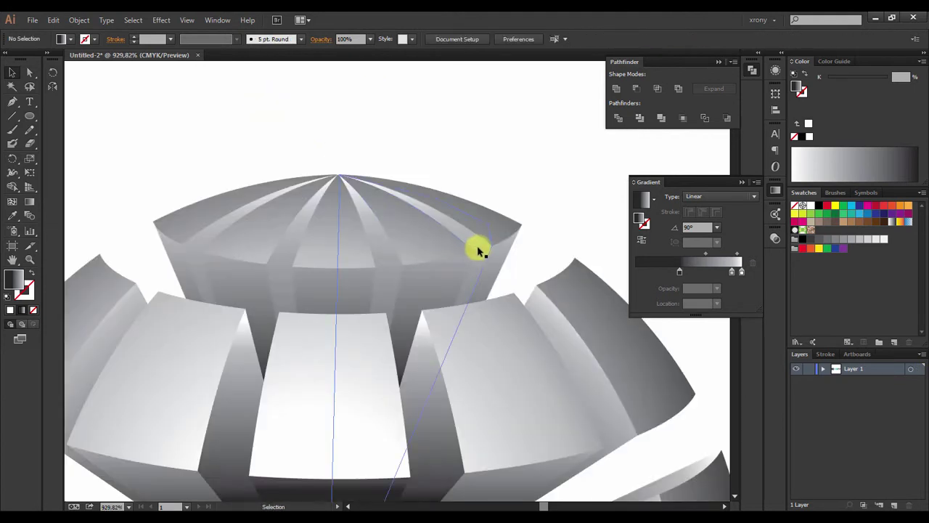
key(g)
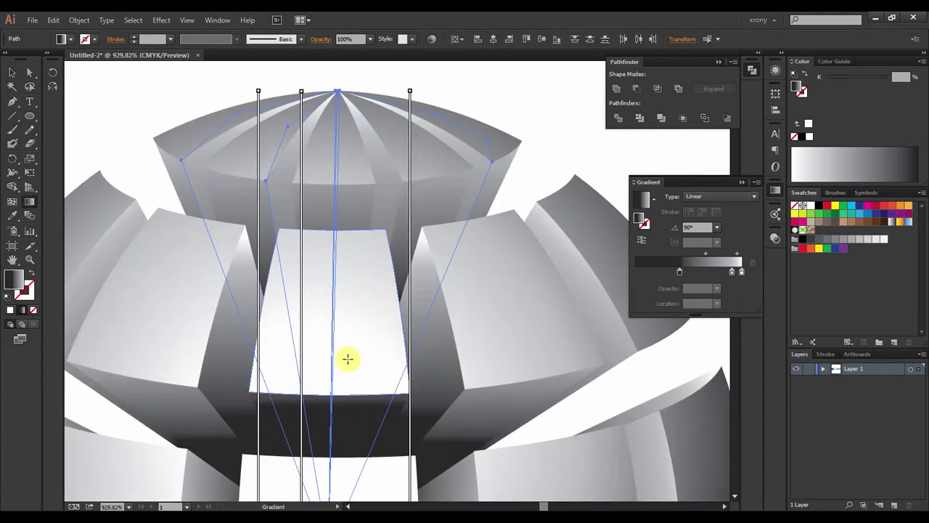
scroll(359, 370, down, 2)
key(ctrl+y)
key(ctrl+y)
drag(354, 374, 354, 102)
drag(353, 376, 358, 331)
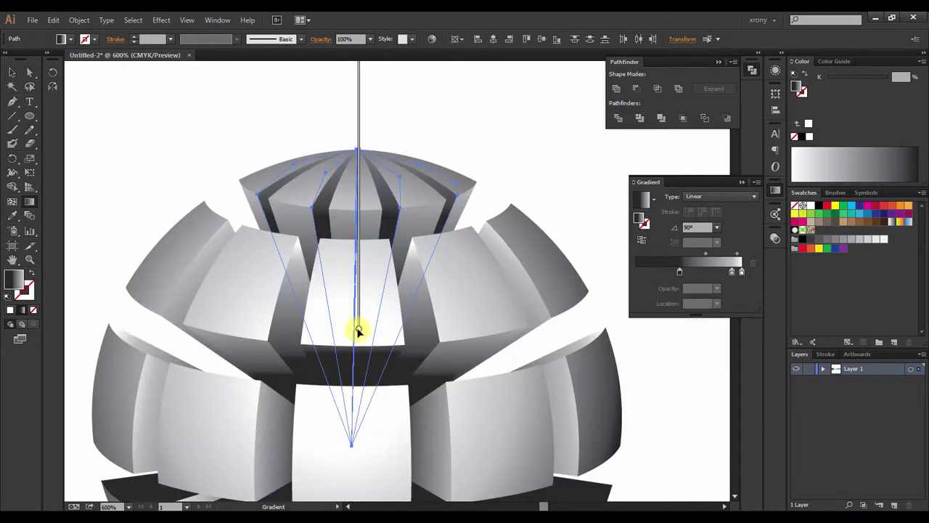
Aim the right depth panel's gradient up-right and a left panel's gradient outward right.
click(525, 295)
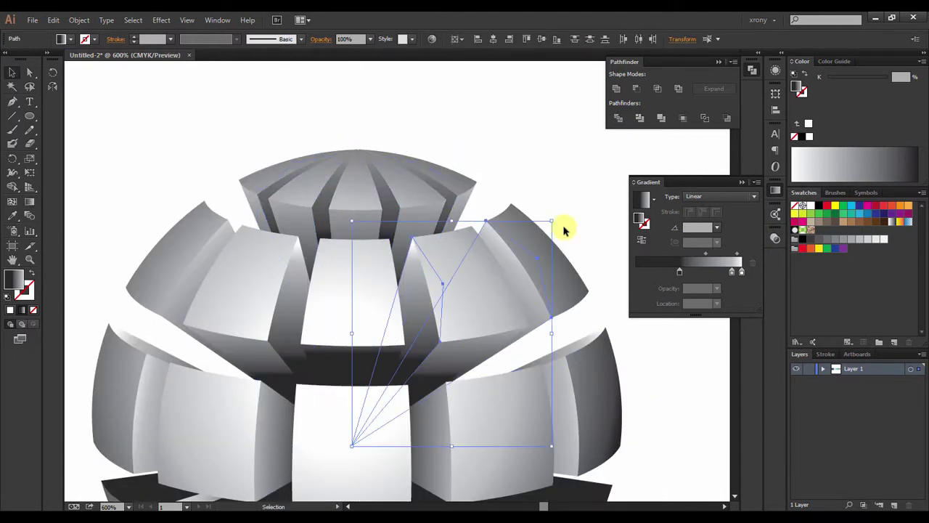
drag(462, 338, 498, 290)
click(193, 286)
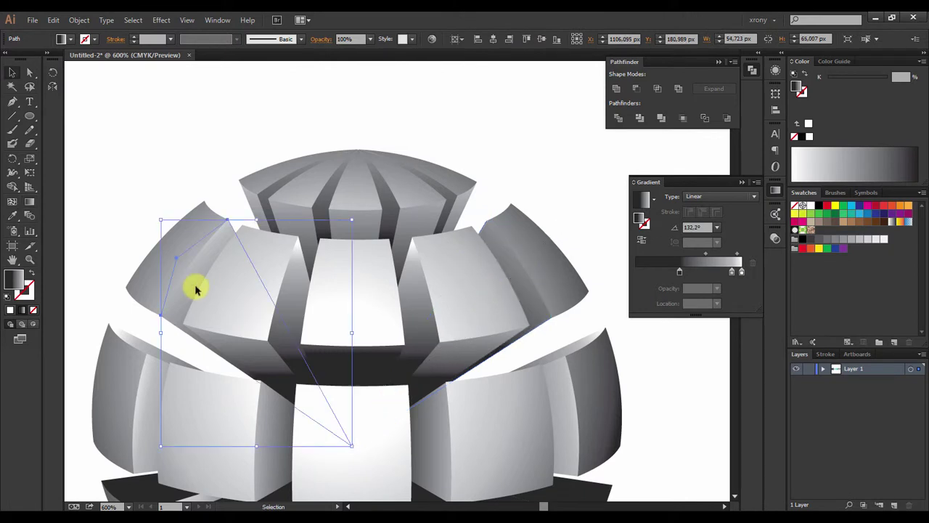
key(v)
scroll(450, 395, down, 3)
scroll(307, 297, up, 3)
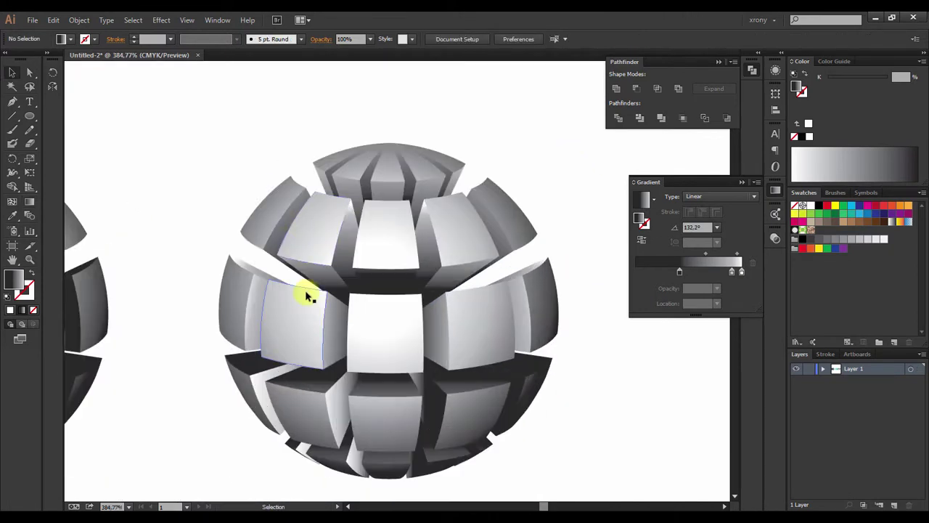
click(254, 271)
key(g)
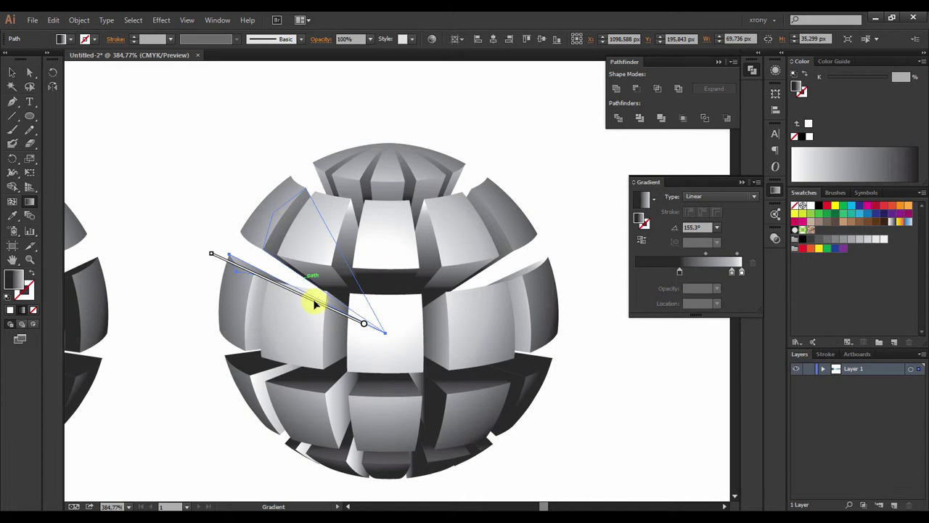
drag(296, 290, 514, 282)
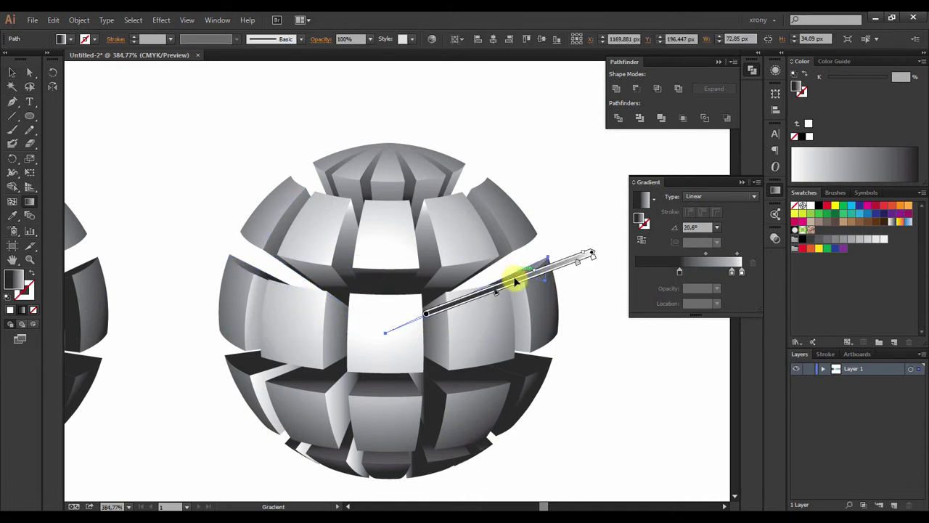
Run the lower-left, lower-right and right panels' gradients outward from the centre.
scroll(315, 353, down, 2)
key(a)
click(319, 345)
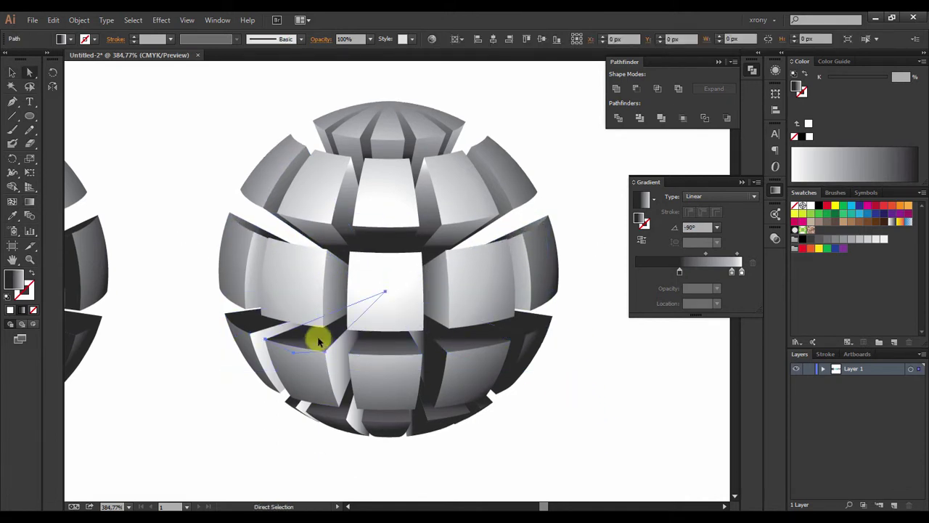
drag(383, 292, 283, 363)
key(a)
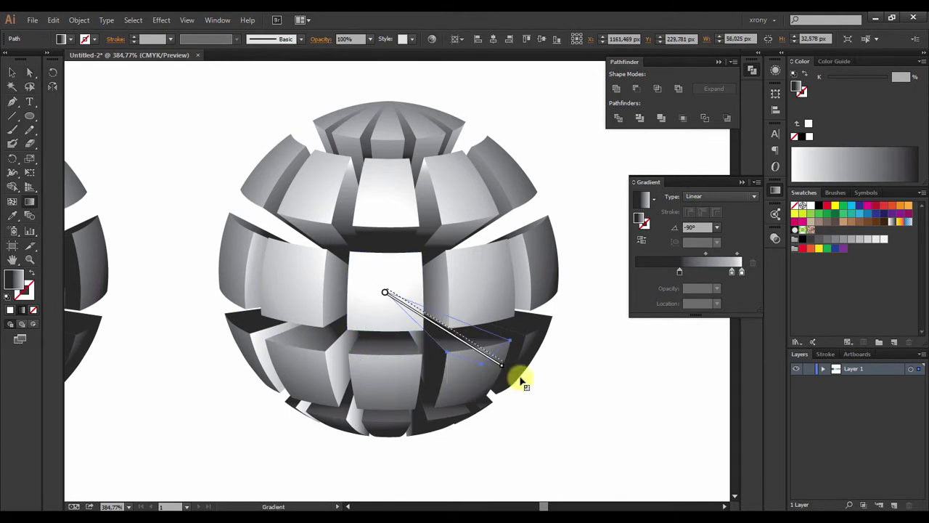
drag(385, 292, 520, 379)
key(a)
drag(385, 292, 626, 348)
key(a)
Re-angle the lower-left panel's gradient to -168.6° and the lower-right panel's outward from the centre.
click(263, 323)
key(g)
mouse_move(383, 293)
mouse_down()
mouse_move(161, 339)
mouse_move(321, 336)
mouse_move(257, 373)
mouse_up()
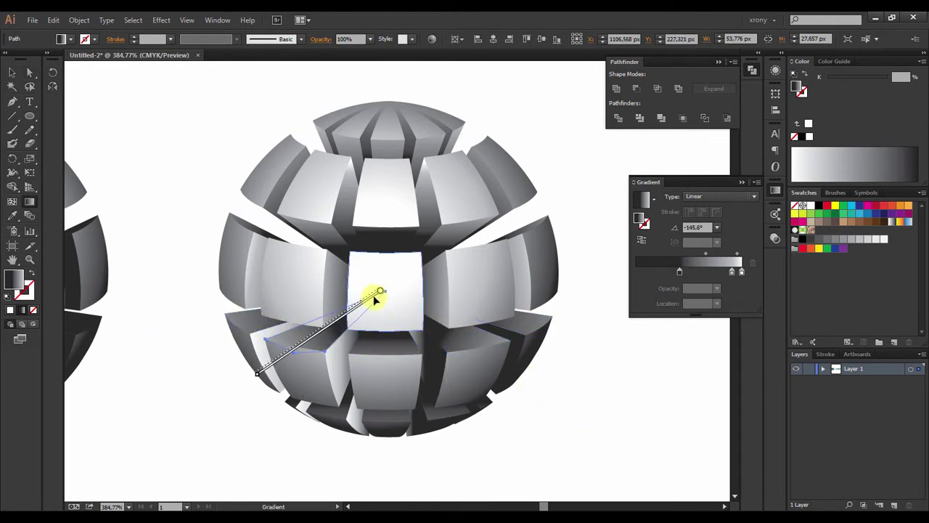
key(a)
click(490, 353)
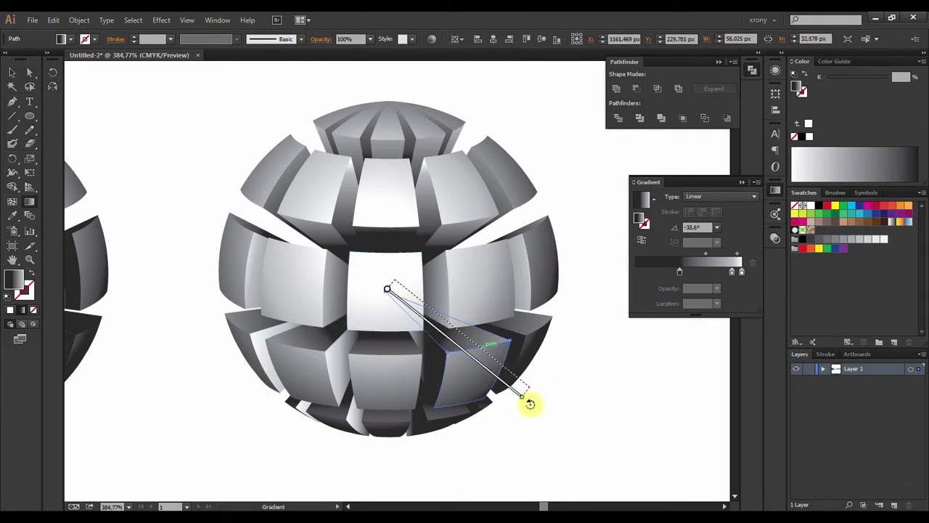
drag(384, 292, 653, 351)
key(a)
click(261, 315)
key(g)
key(a)
Copy an existing gradient onto another lower panel and run it from the central tile to the lower left.
scroll(217, 268, up, 2)
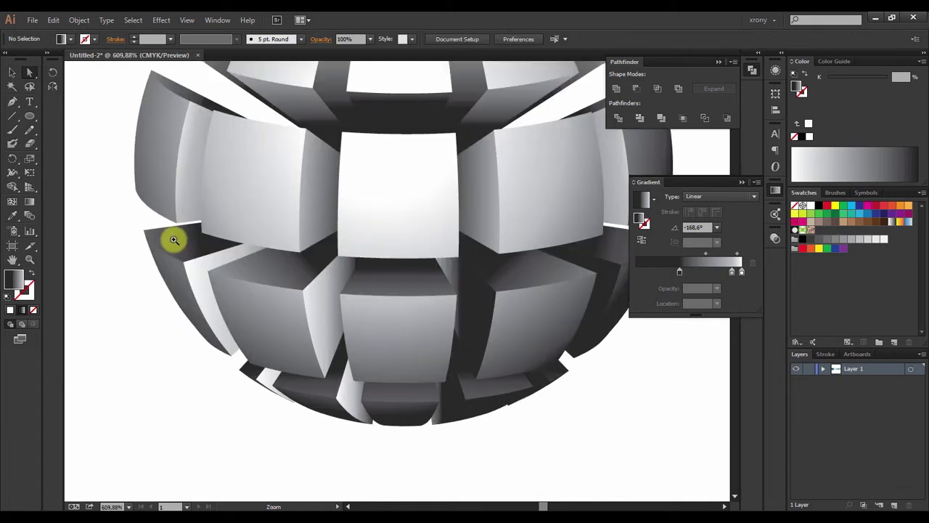
click(261, 286)
key(i)
click(476, 266)
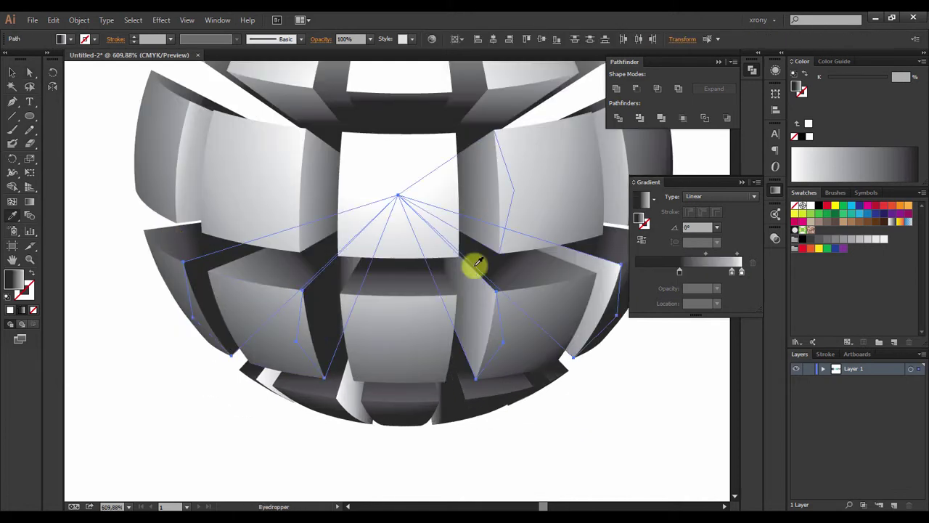
key(g)
drag(394, 196, 267, 357)
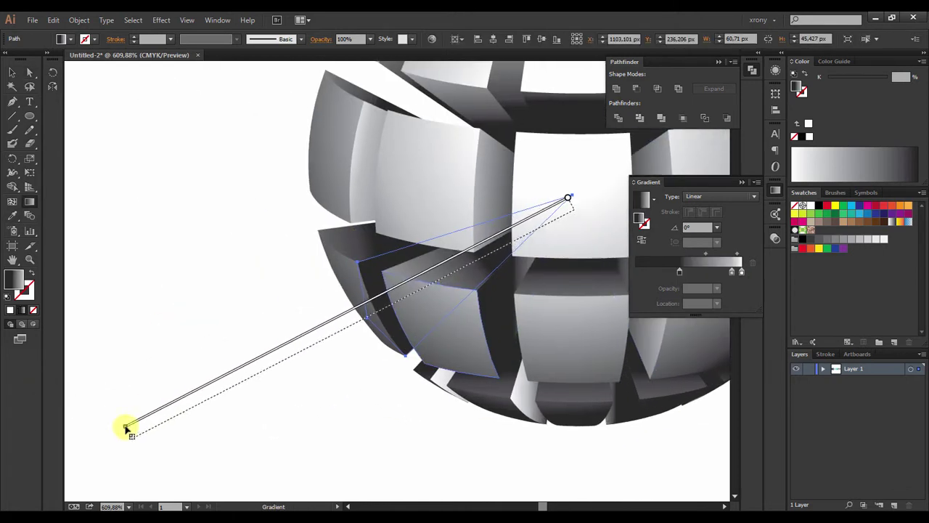
Re-angle another lower depth panel's gradient outward, settling near -33.5°.
key(a)
click(450, 306)
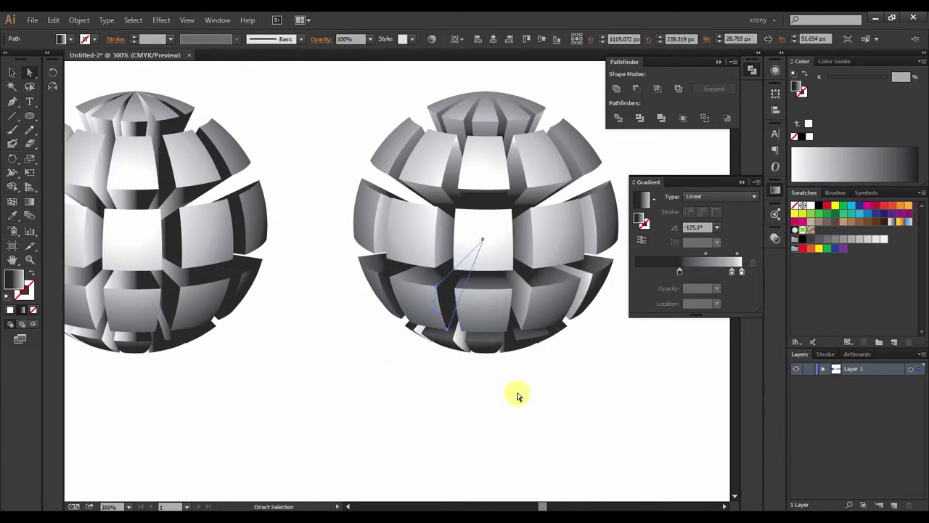
drag(516, 395, 363, 377)
drag(326, 315, 415, 446)
key(a)
mouse_move(326, 312)
mouse_down()
mouse_move(437, 453)
mouse_move(150, 266)
mouse_up()
mouse_move(410, 183)
mouse_down()
mouse_move(280, 354)
mouse_move(282, 394)
mouse_up()
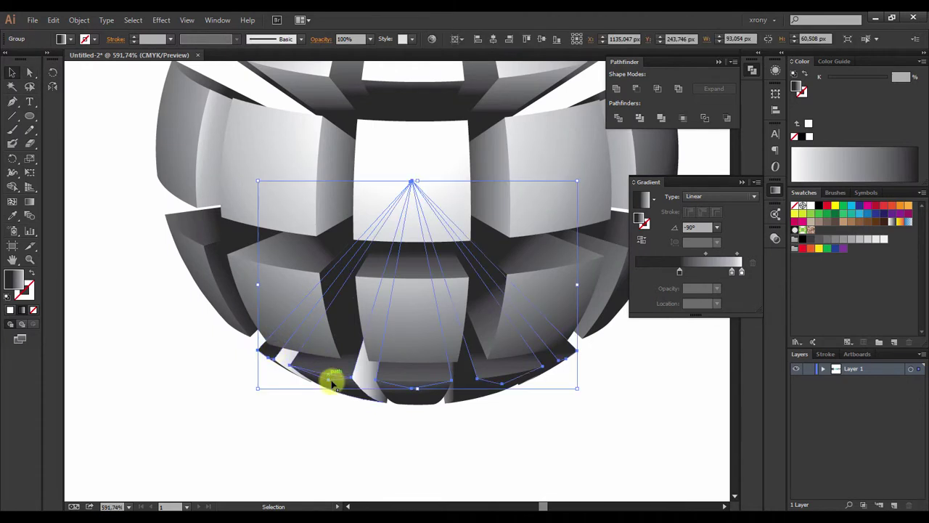
Aim one bottom wedge's gradient nearly vertical and another's to -47.4° toward the lower right.
click(282, 394)
key(g)
mouse_move(411, 184)
mouse_down()
mouse_move(413, 142)
mouse_move(228, 508)
mouse_up()
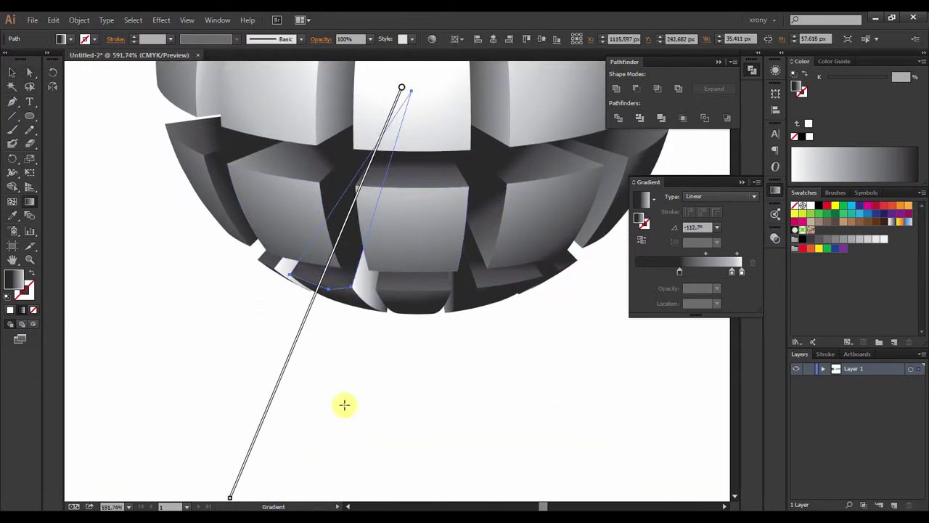
drag(414, 82, 423, 486)
key(a)
click(500, 276)
key(g)
drag(412, 91, 599, 423)
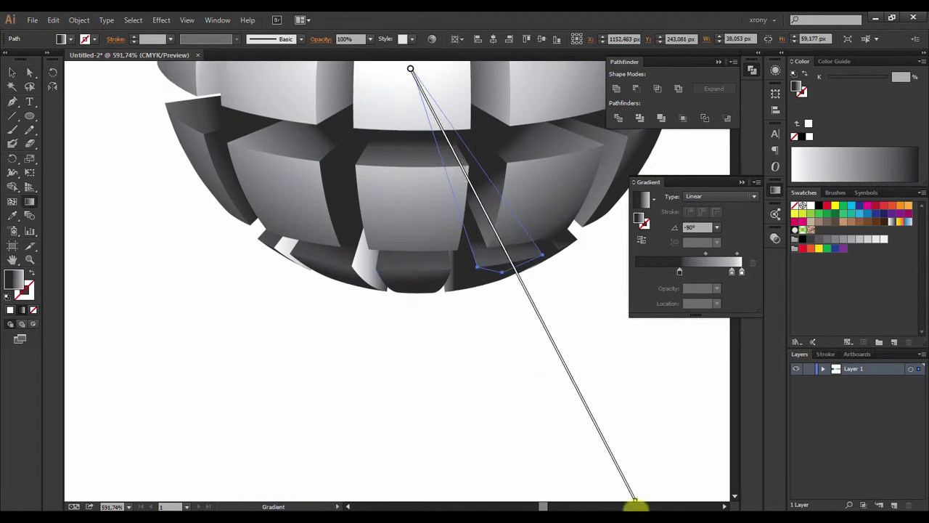
drag(413, 94, 676, 384)
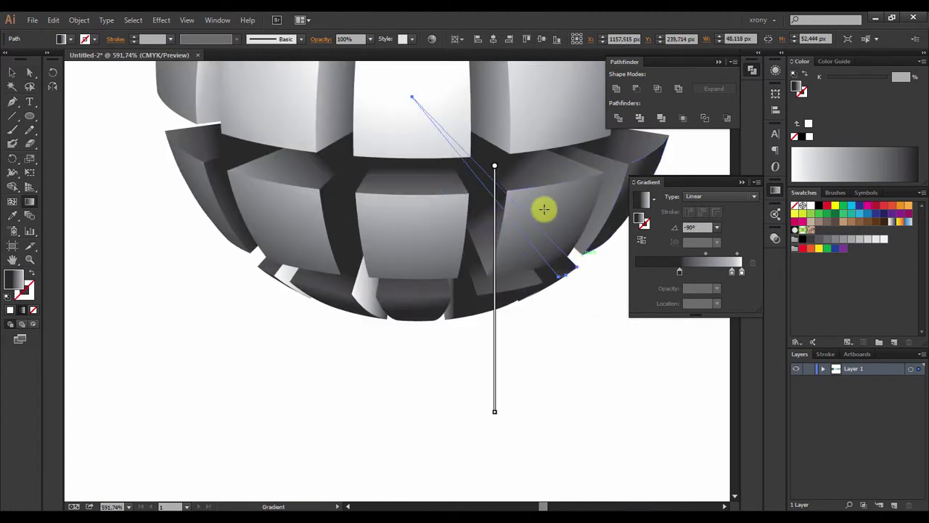
key(a)
click(407, 341)
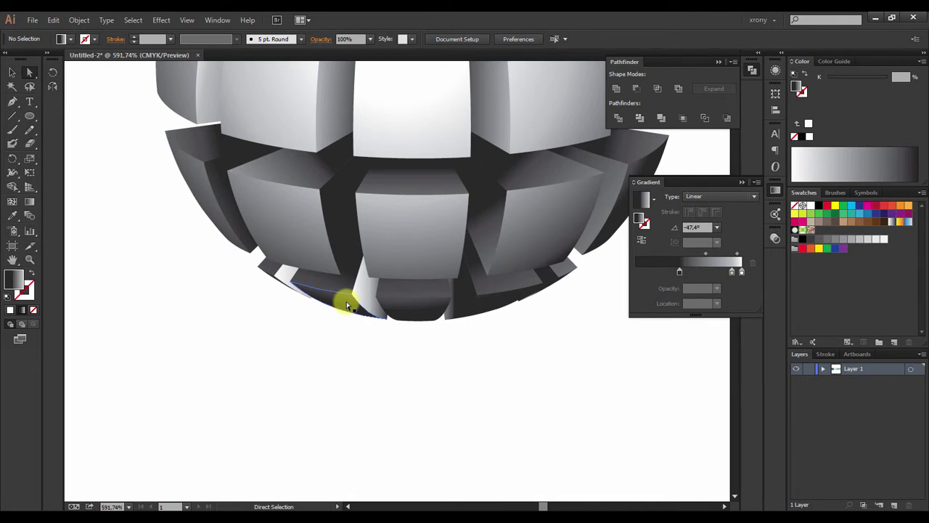
Run the bottom fan group's gradient from the central tile down-left to -122°.
scroll(432, 418, up, 2)
key(v)
click(457, 358)
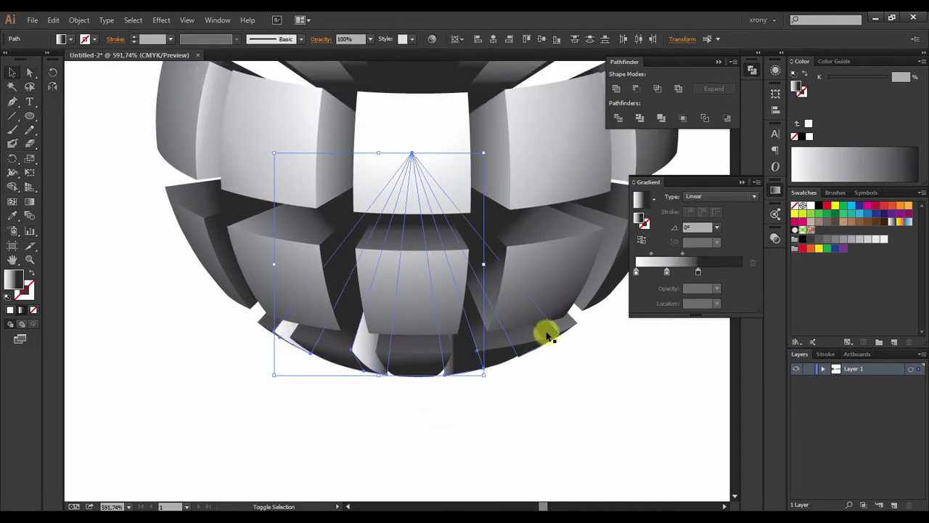
key(g)
drag(410, 154, 288, 326)
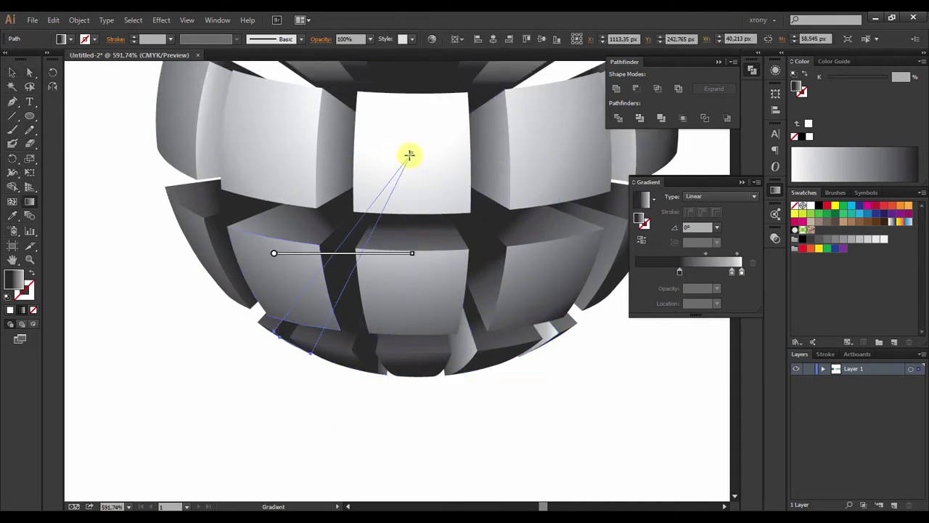
drag(408, 153, 175, 488)
key(ctrl+minus)
key(ctrl+minus)
drag(283, 380, 246, 439)
Re-angle the thin bottom wedge's gradient to -58.4°, undoing an accidental edge move.
key(a)
click(384, 336)
drag(384, 287, 352, 411)
key(ctrl+z)
drag(389, 294, 432, 296)
key(g)
drag(404, 187, 455, 380)
key(a)
scroll(508, 406, down, 2)
scroll(518, 338, down, 5)
Redraw the whole globe group's radial gradient at -60.6°.
scroll(501, 378, up, 5)
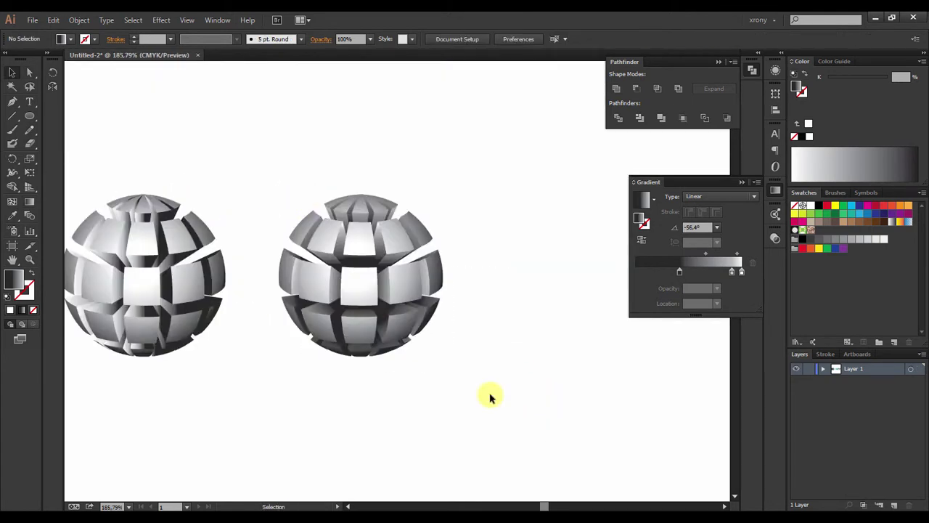
key(v)
click(383, 288)
scroll(657, 406, down, 3)
scroll(384, 315, up, 3)
scroll(225, 181, up, 2)
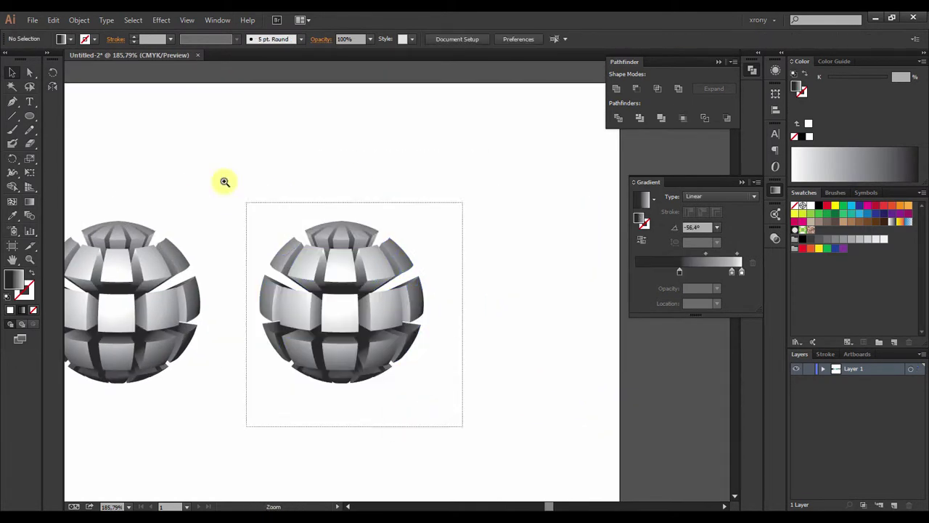
scroll(456, 325, up, 2)
click(456, 324)
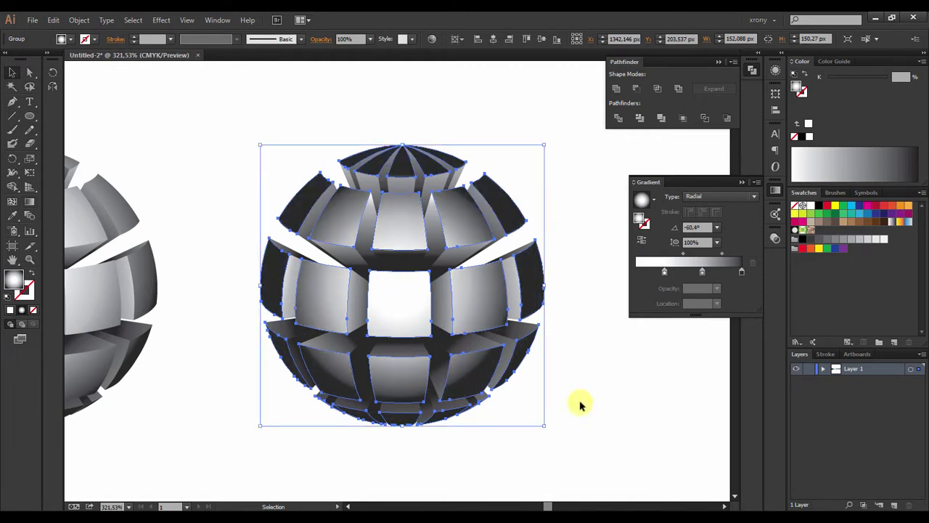
key(g)
drag(413, 315, 472, 413)
scroll(580, 390, down, 1)
scroll(503, 305, up, 3)
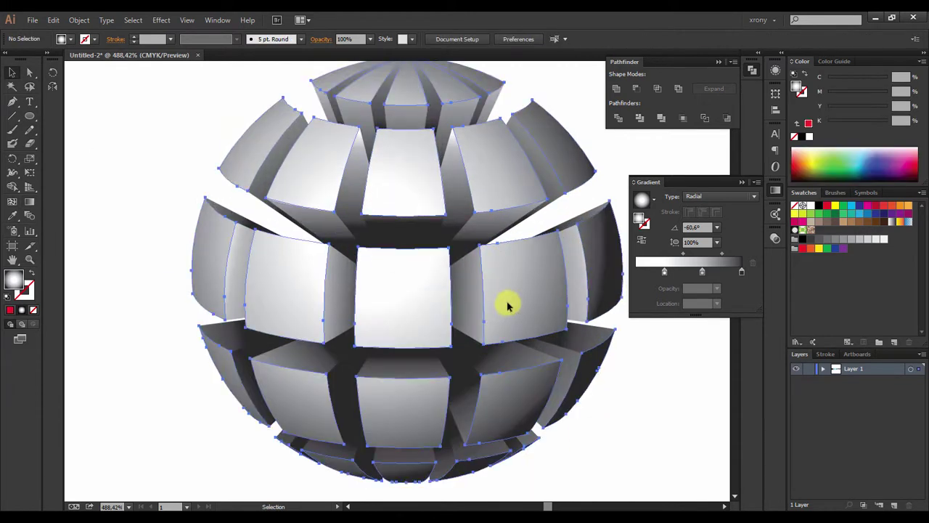
Draw a circle over the right globe and shrink it to the sphere's upper part.
key(v)
click(674, 398)
scroll(508, 321, down, 3)
key(l)
drag(279, 151, 450, 321)
key(v)
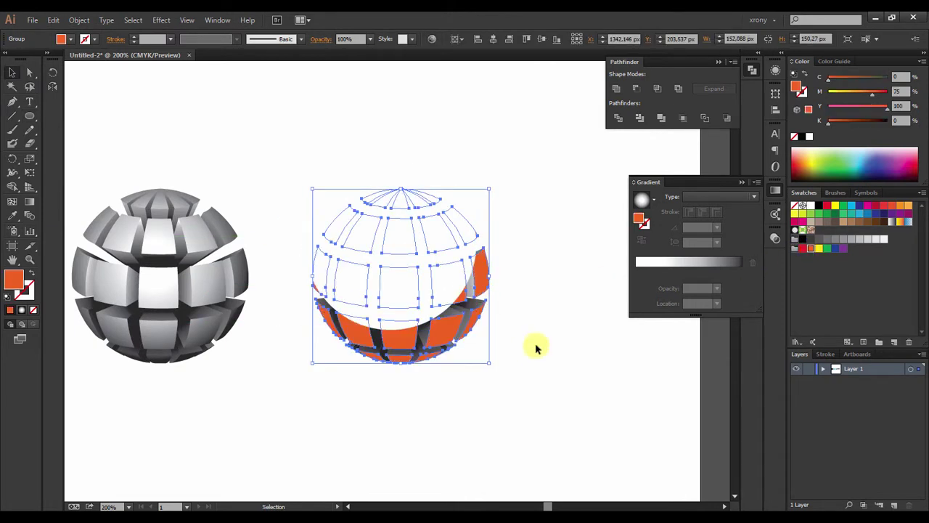
mouse_move(396, 158)
mouse_down()
mouse_move(409, 201)
mouse_move(455, 220)
mouse_up()
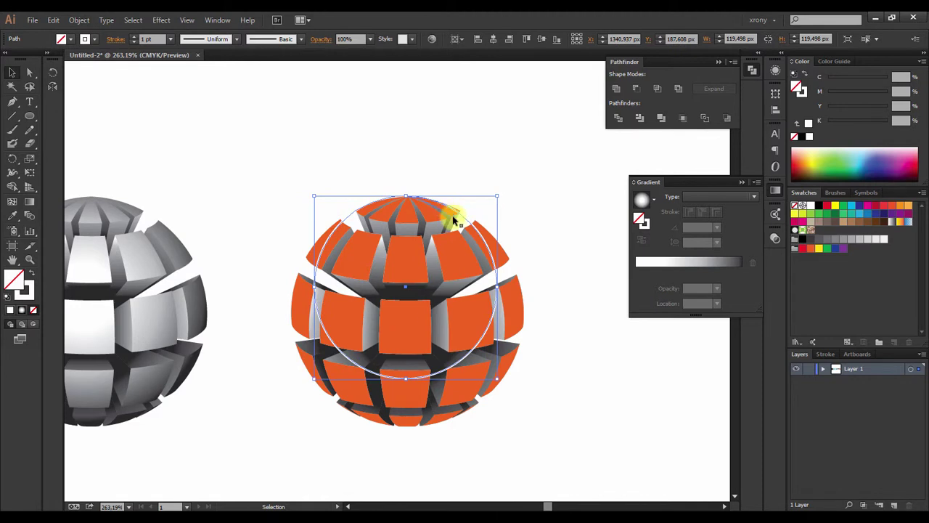
Draw a closed pen curve sweeping across the lower sphere and around its bottom.
click(573, 345)
key(p)
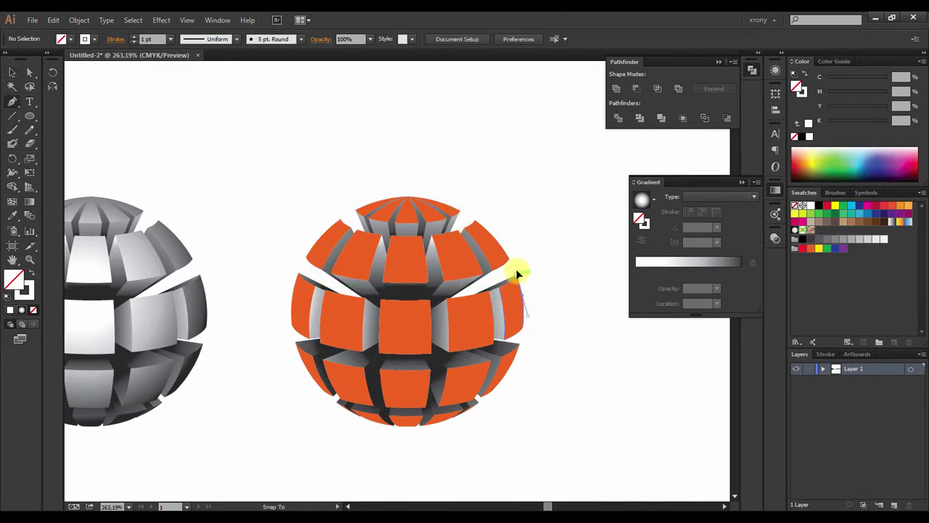
drag(517, 273, 516, 265)
click(428, 333)
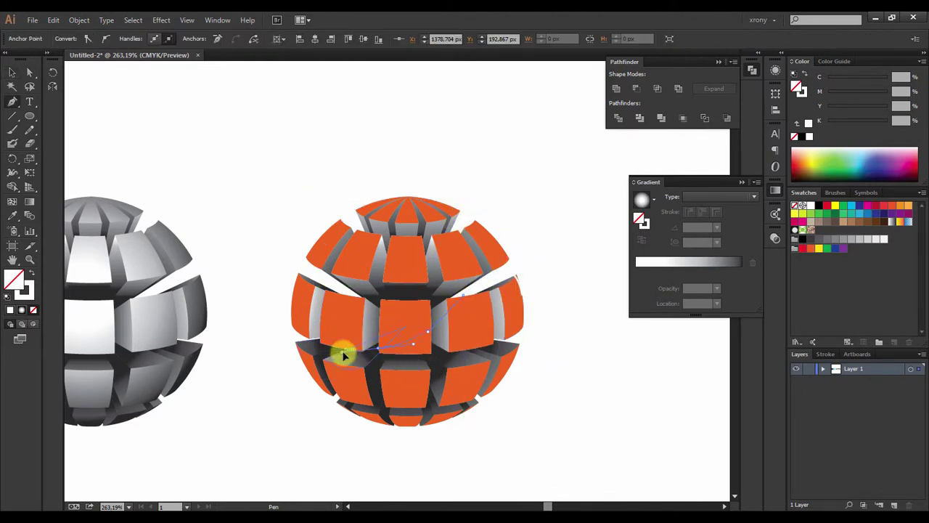
drag(334, 409, 341, 415)
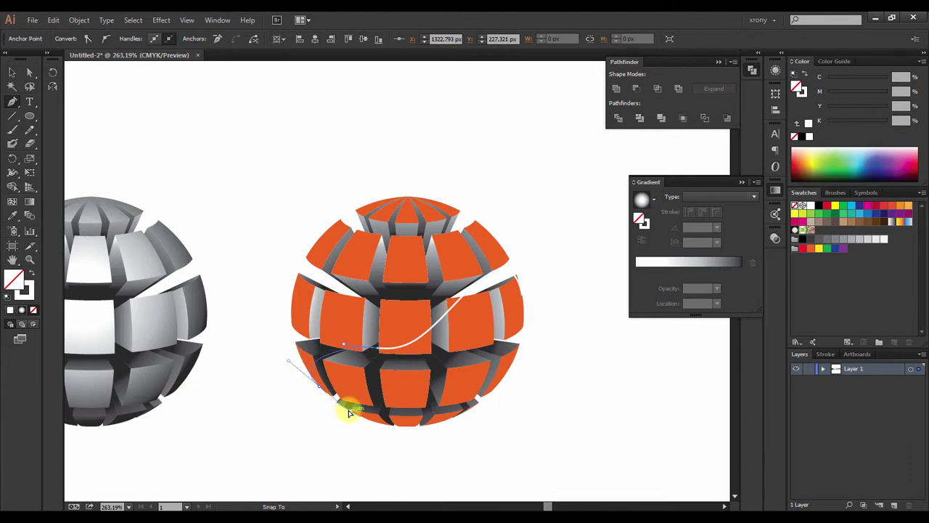
click(343, 414)
click(365, 459)
click(487, 452)
click(572, 412)
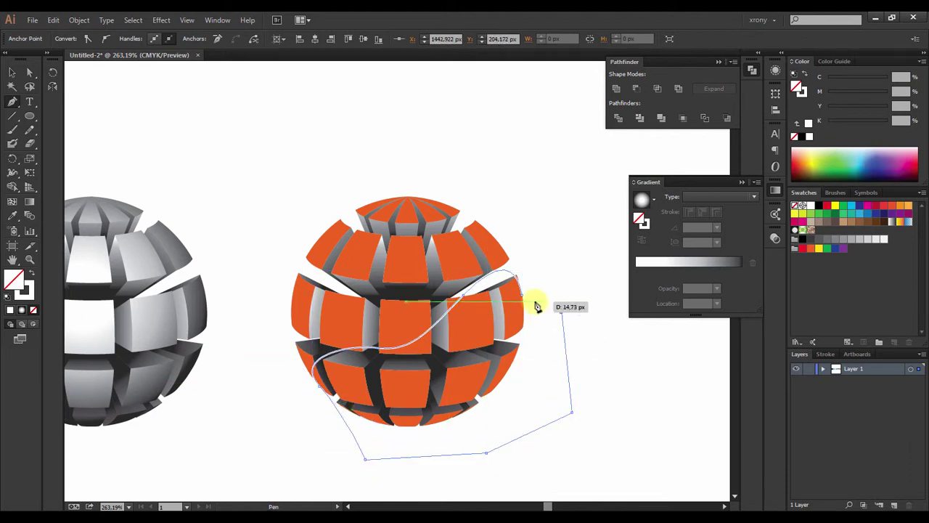
Select the curve with the sphere tiles and cut the tiles to its shape.
key(v)
shift+click(435, 321)
key(ctrl+alt+c)
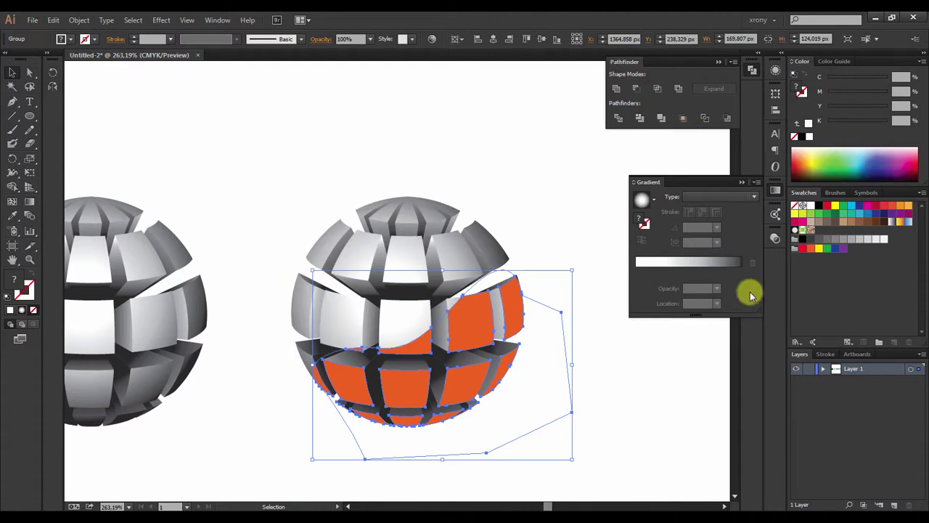
key(a)
click(530, 392)
Fill the lower cut pieces with a white radial gradient fading to 0% opacity, aimed across them.
click(466, 379)
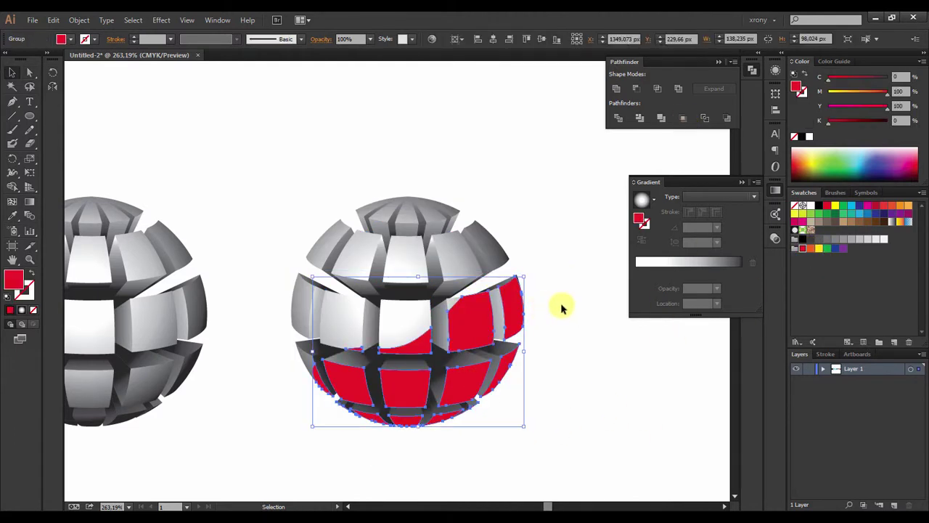
click(813, 209)
scroll(566, 353, down, 2)
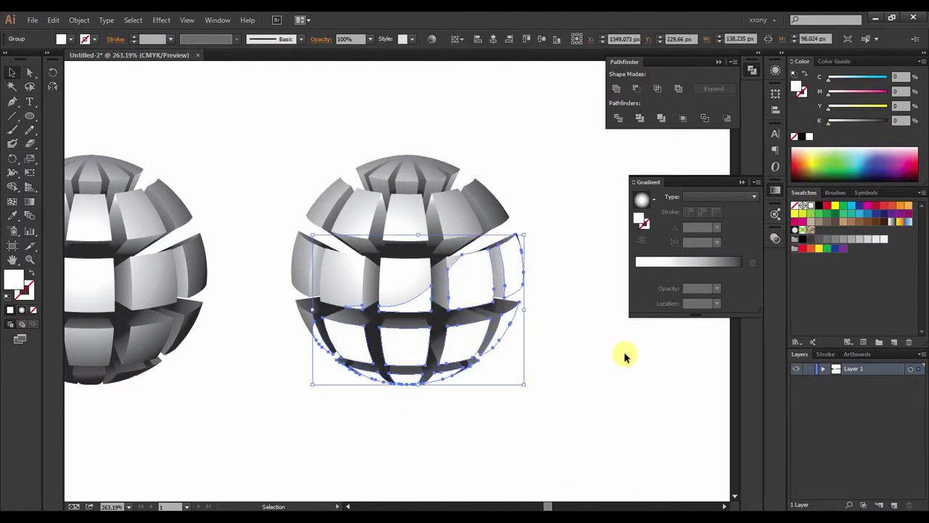
click(689, 261)
click(741, 271)
drag(717, 289, 567, 355)
key(g)
drag(415, 289, 451, 347)
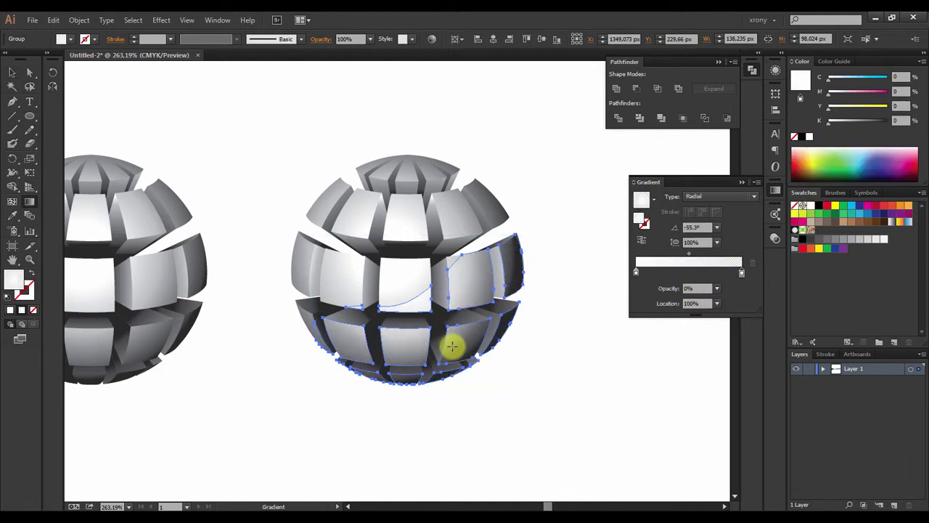
drag(428, 284, 460, 361)
scroll(535, 406, up, 1)
drag(428, 312, 457, 366)
Shift the middle sphere's tile gradient to darken its shading.
key(v)
click(564, 404)
key(ctrl+a)
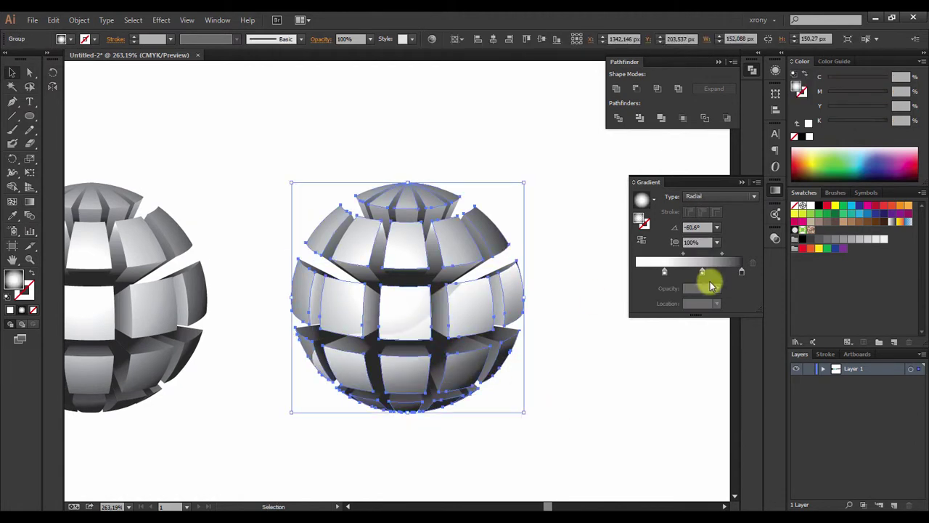
drag(664, 275, 602, 286)
key(g)
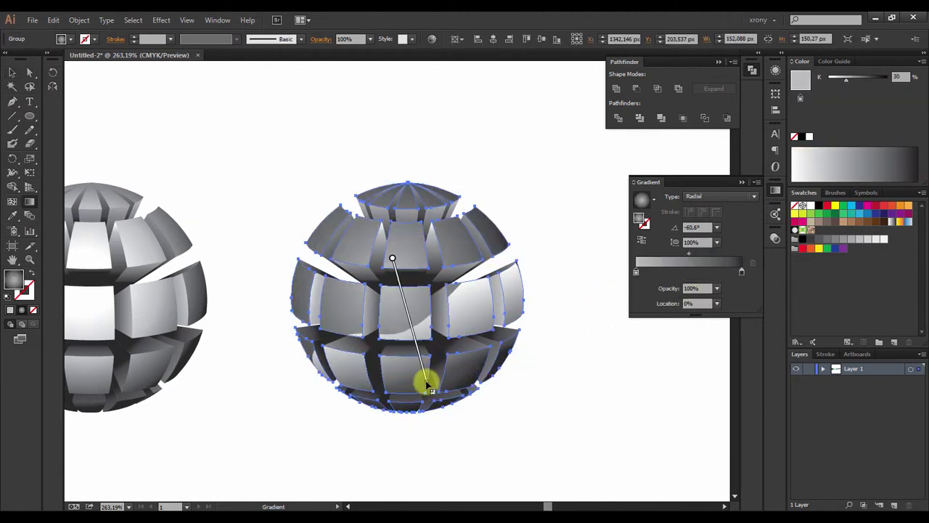
key(v)
Set the lower highlight pieces to 50% opacity and preview the result.
click(474, 320)
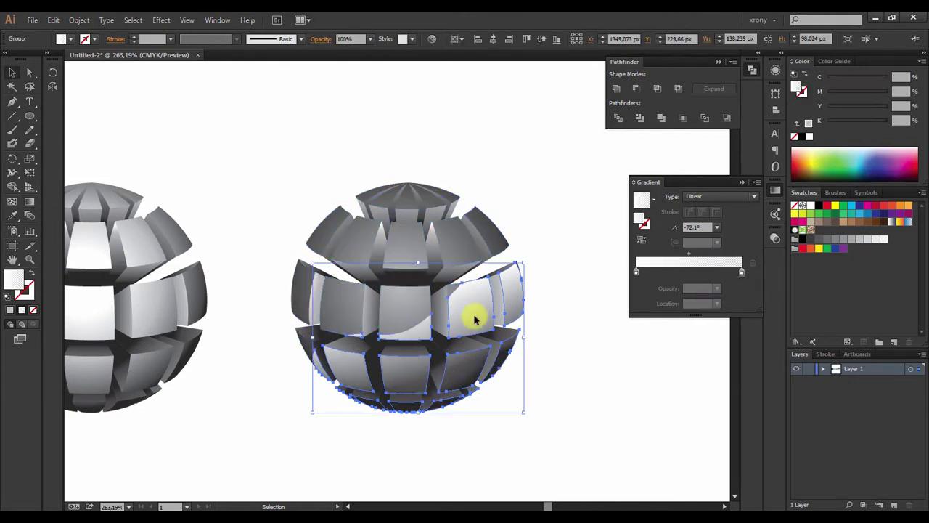
click(776, 238)
click(755, 244)
click(763, 295)
scroll(571, 348, down, 1)
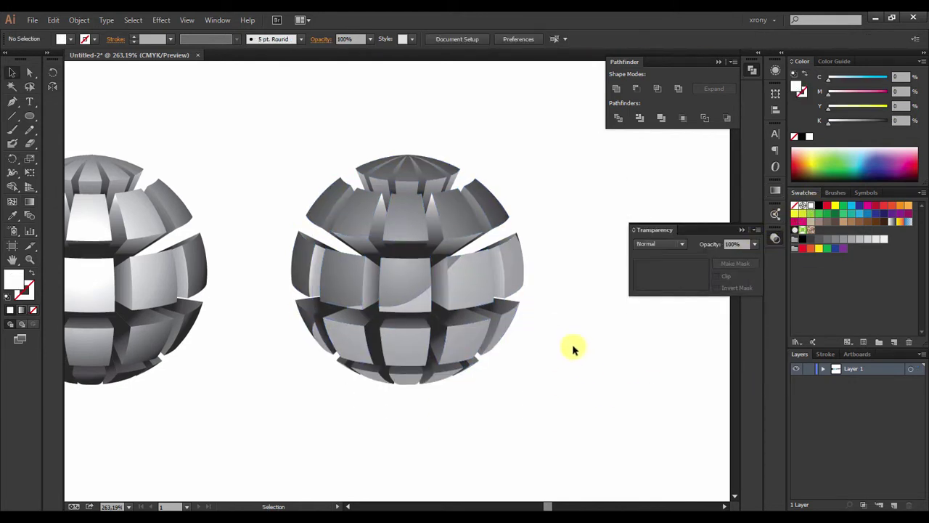
click(608, 365)
Try a different highlight opacity, then return it to 50% and deselect.
key(ctrl+z)
click(755, 244)
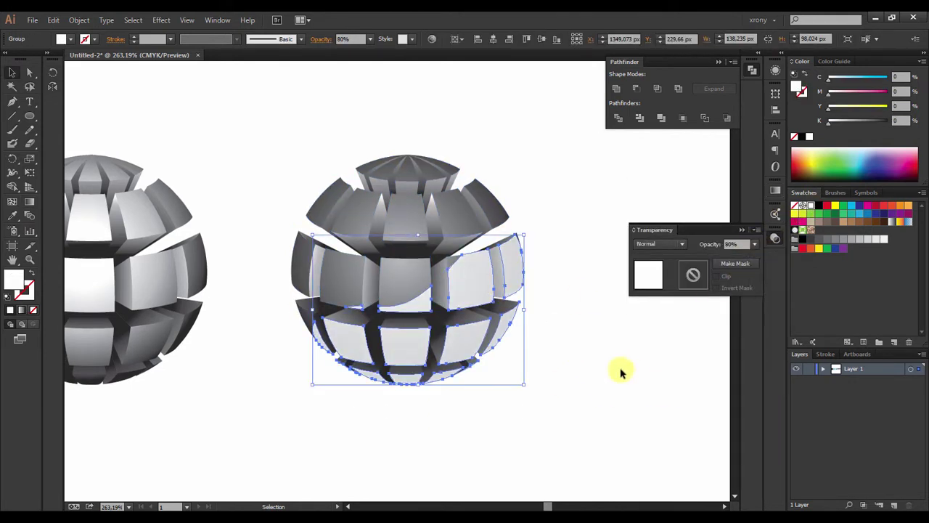
click(620, 371)
scroll(524, 323, up, 1)
scroll(524, 323, up, 1)
click(521, 321)
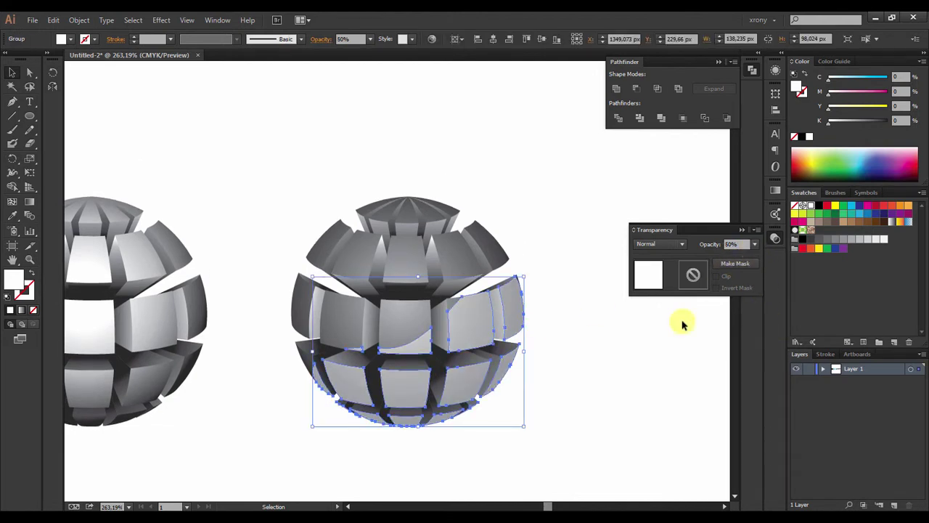
click(776, 191)
click(573, 305)
scroll(472, 332, down, 1)
Zoom in on the middle sphere and fill its tiles red for contrast.
scroll(473, 332, down, 1)
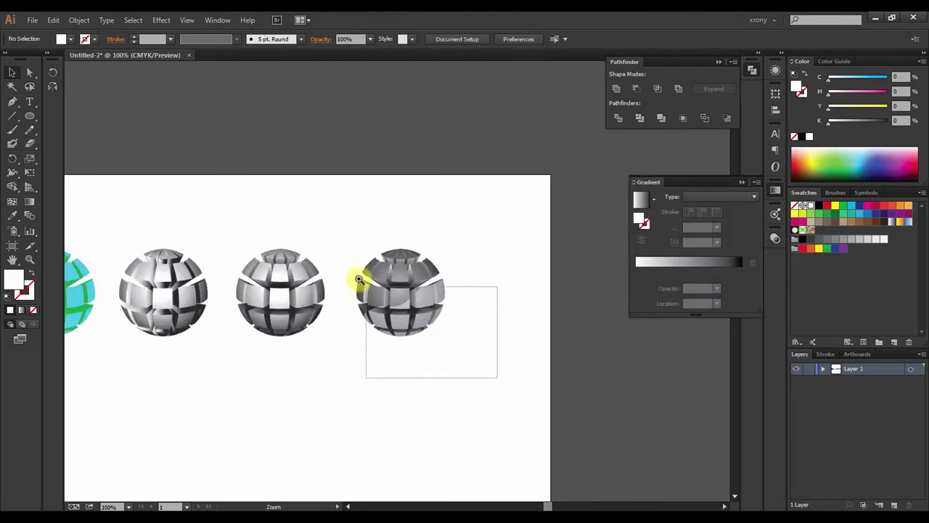
drag(498, 378, 365, 286)
click(426, 223)
click(804, 247)
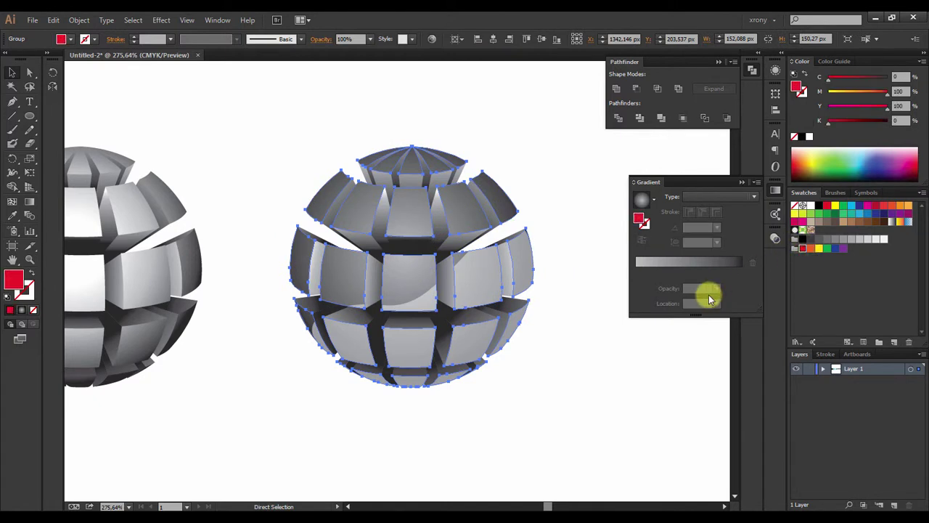
Draw an ellipse over the upper-left tiles and intersect it with the tiles.
key(l)
mouse_move(384, 265)
mouse_down()
mouse_move(430, 302)
mouse_move(434, 290)
mouse_up()
key(v)
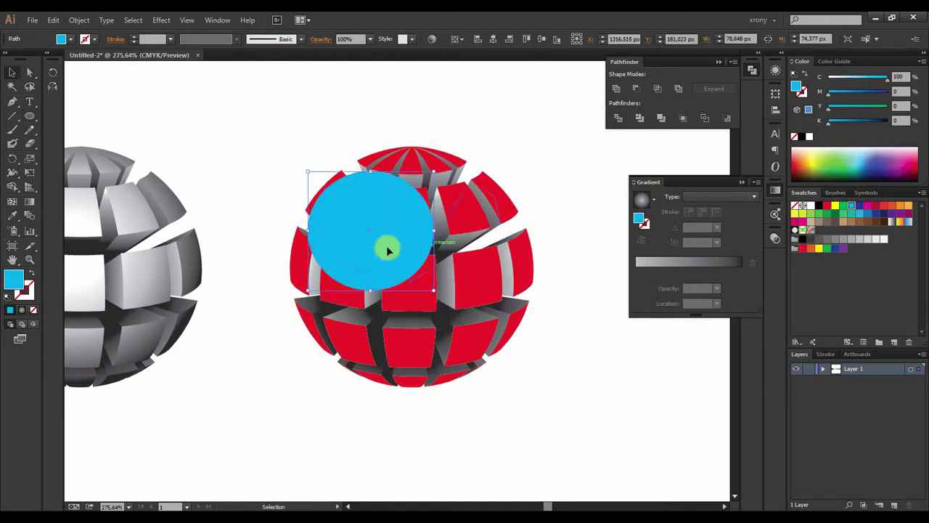
drag(402, 233, 401, 224)
shift+click(458, 217)
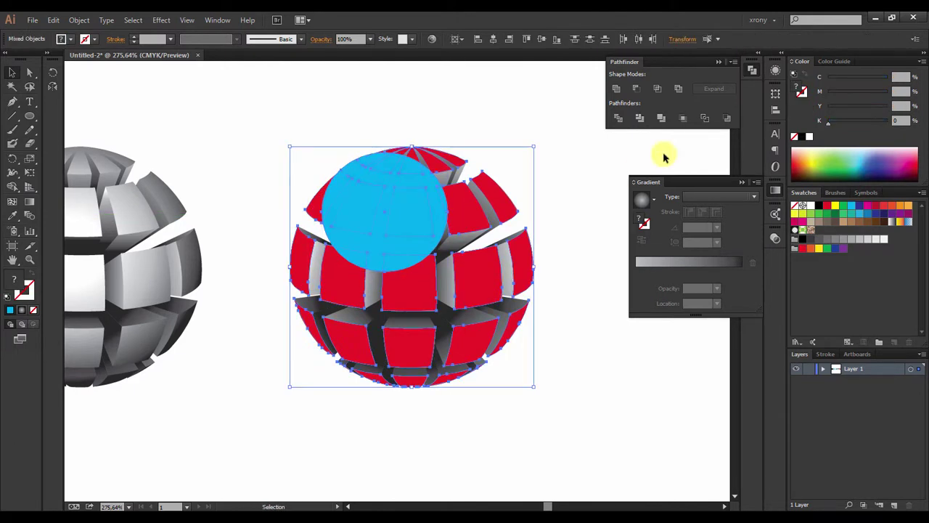
click(681, 118)
Make the new cut pieces a white highlight at 50% opacity, then inspect the sphere.
key(a)
click(388, 251)
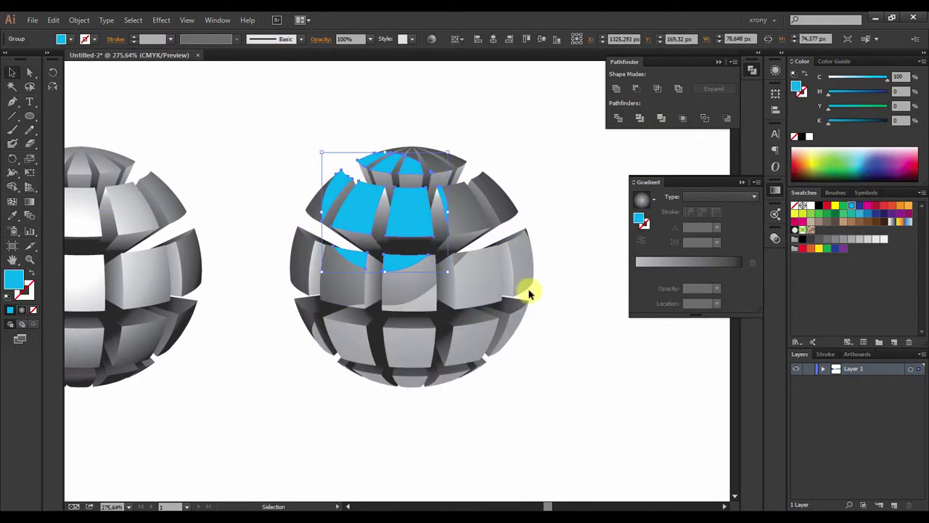
key(v)
click(774, 238)
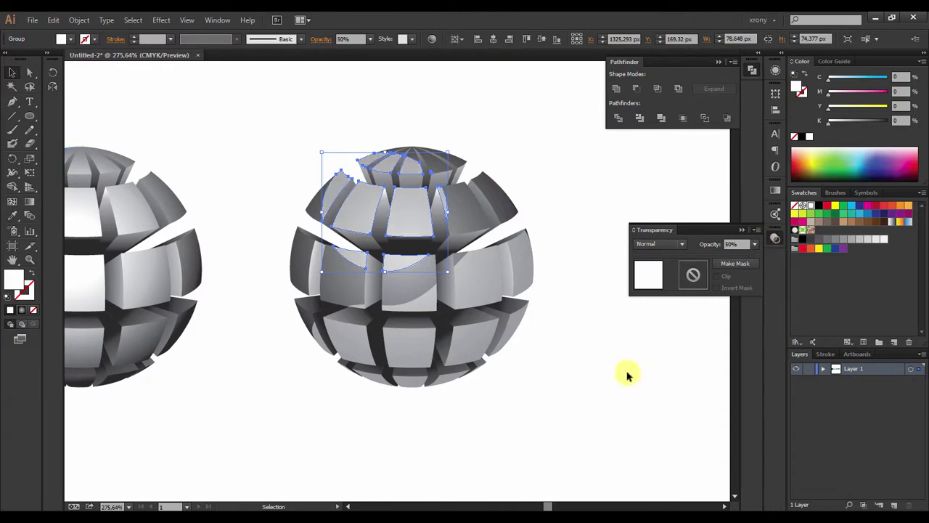
click(627, 373)
key(ctrl+minus)
key(ctrl+minus)
key(ctrl+minus)
drag(483, 327, 338, 189)
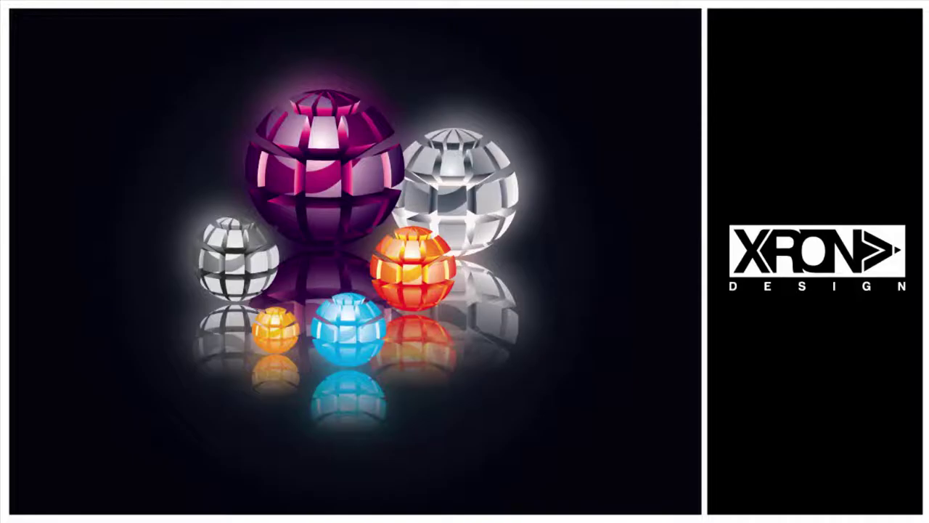